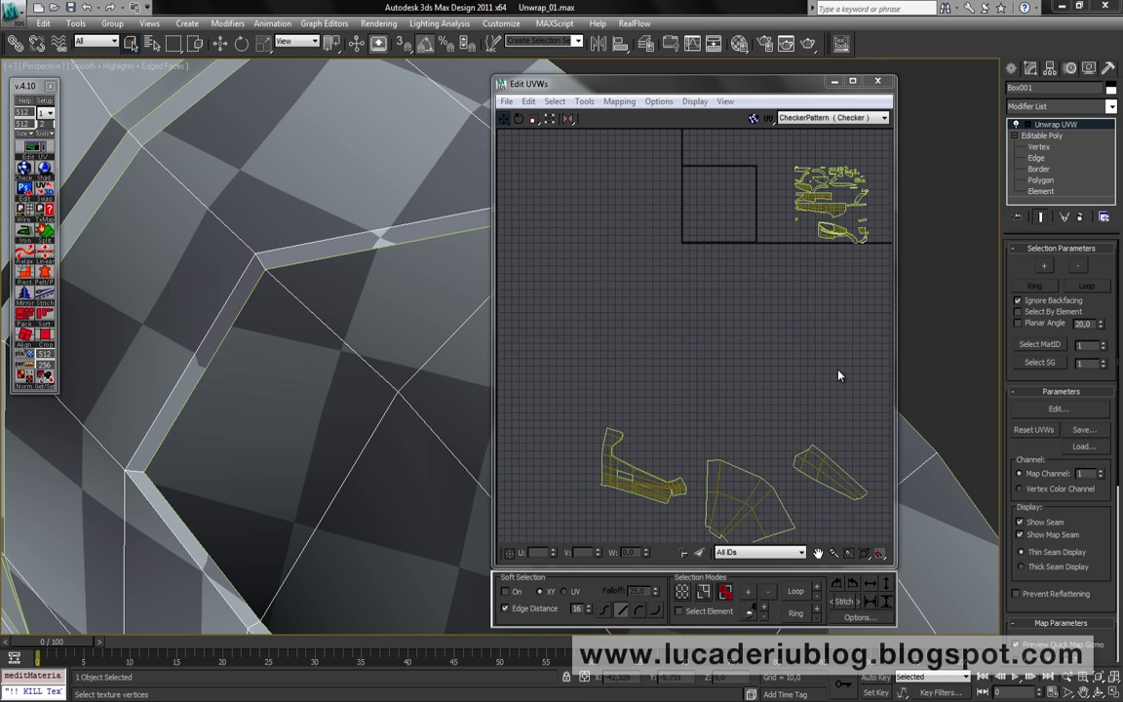
# Zoom and orbit the Perspective view to frame the cylindrical tube end of the spaceship mesh.
pyautogui.scroll(-5, 390, 380)
pyautogui.moveTo(339, 373)
pyautogui.keyDown('alt'); pyautogui.mouseDown(button='middle')
pyautogui.moveTo(371, 346)
pyautogui.moveTo(396, 408)
pyautogui.moveTo(254, 266)
pyautogui.moveTo(375, 368)
pyautogui.mouseUp(button='middle'); pyautogui.keyUp('alt')
pyautogui.moveTo(370, 325)
pyautogui.keyDown('alt'); pyautogui.mouseDown(button='middle')
pyautogui.moveTo(376, 434)
pyautogui.moveTo(383, 411)
pyautogui.mouseUp(button='middle'); pyautogui.keyUp('alt')
pyautogui.scroll(3, 395, 370)
pyautogui.scroll(3, 397, 392)
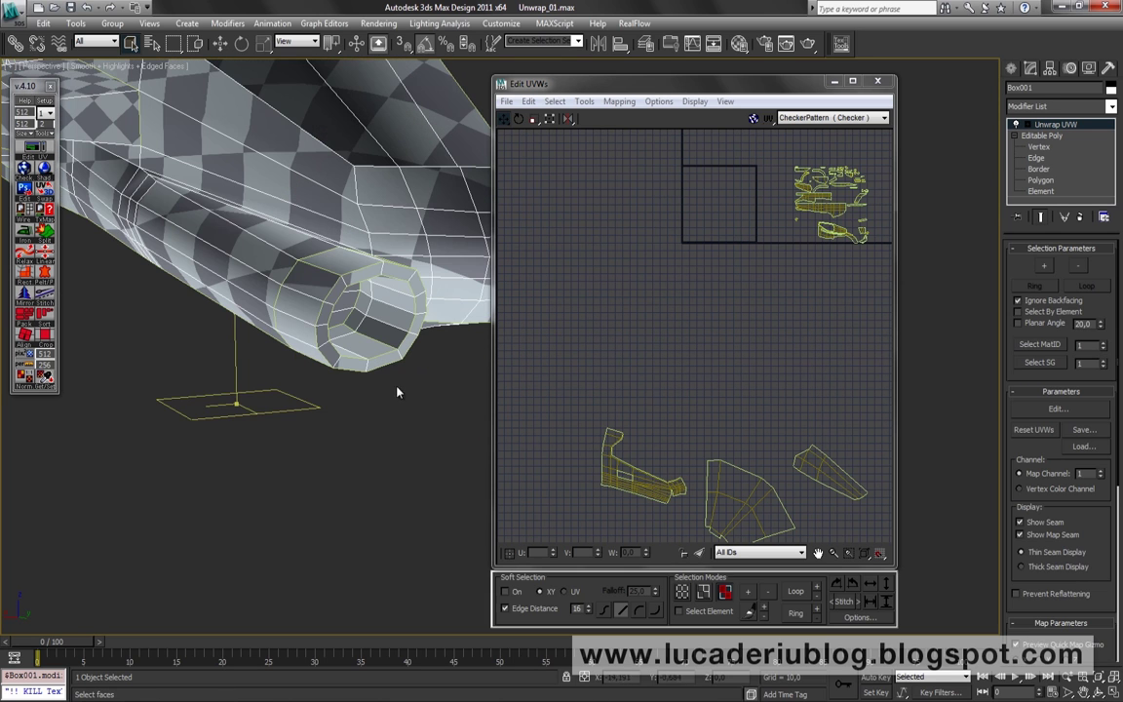
# Select the tube's outer face ring, map it into a UV strip, and move it out of the texture square.
pyautogui.click(283, 306)
pyautogui.moveTo(289, 302)
pyautogui.keyDown('alt'); pyautogui.mouseDown(button='middle')
pyautogui.moveTo(333, 263)
pyautogui.moveTo(231, 300)
pyautogui.moveTo(256, 315)
pyautogui.mouseUp(button='middle'); pyautogui.keyUp('alt')
pyautogui.click(207, 265)
pyautogui.click(23, 234)
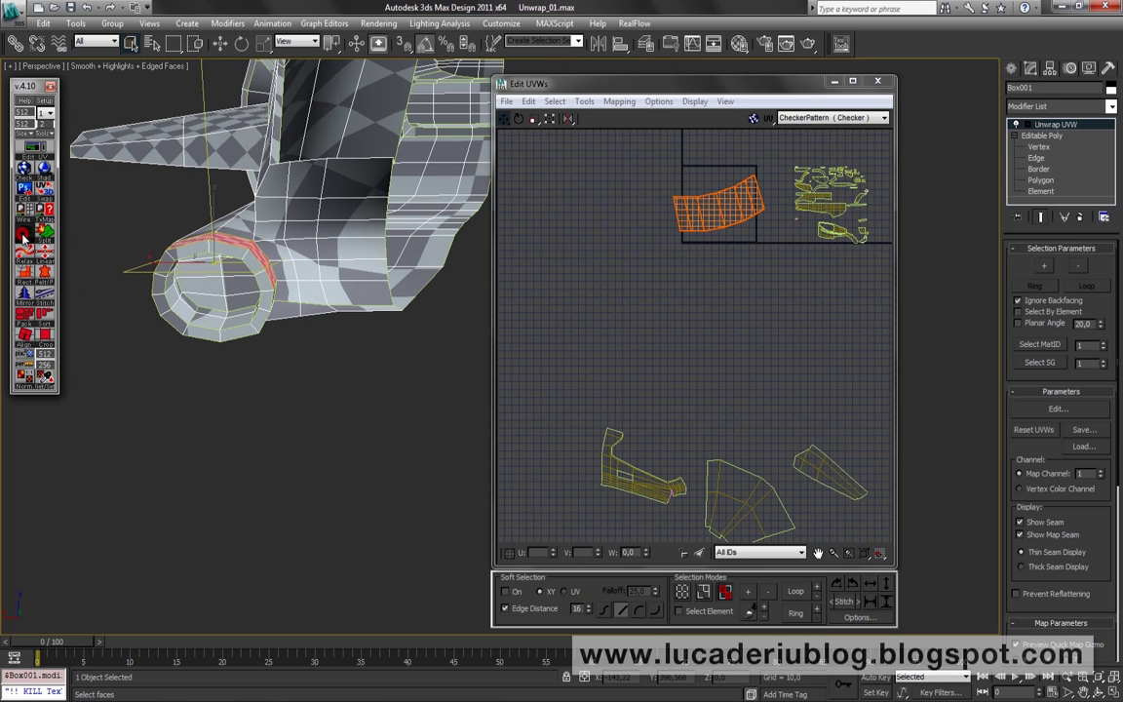
pyautogui.moveTo(701, 209); pyautogui.dragTo(582, 293)
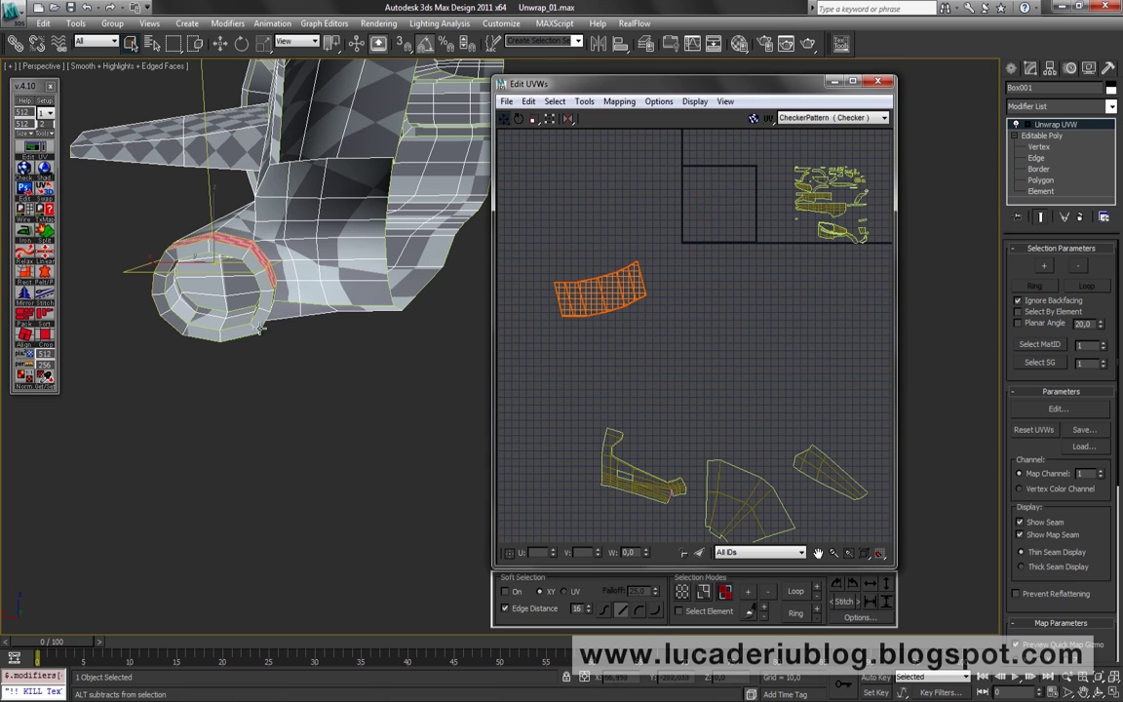
# Map the tube's side faces to a new UV shell placed below the texture square.
pyautogui.keyDown('alt'); pyautogui.moveTo(260, 327); pyautogui.dragTo(319, 313, button='middle'); pyautogui.keyUp('alt')
pyautogui.press('3')
pyautogui.click(421, 219)
pyautogui.moveTo(421, 218)
pyautogui.keyDown('alt'); pyautogui.mouseDown(button='middle')
pyautogui.moveTo(233, 264)
pyautogui.moveTo(255, 291)
pyautogui.mouseUp(button='middle'); pyautogui.keyUp('alt')
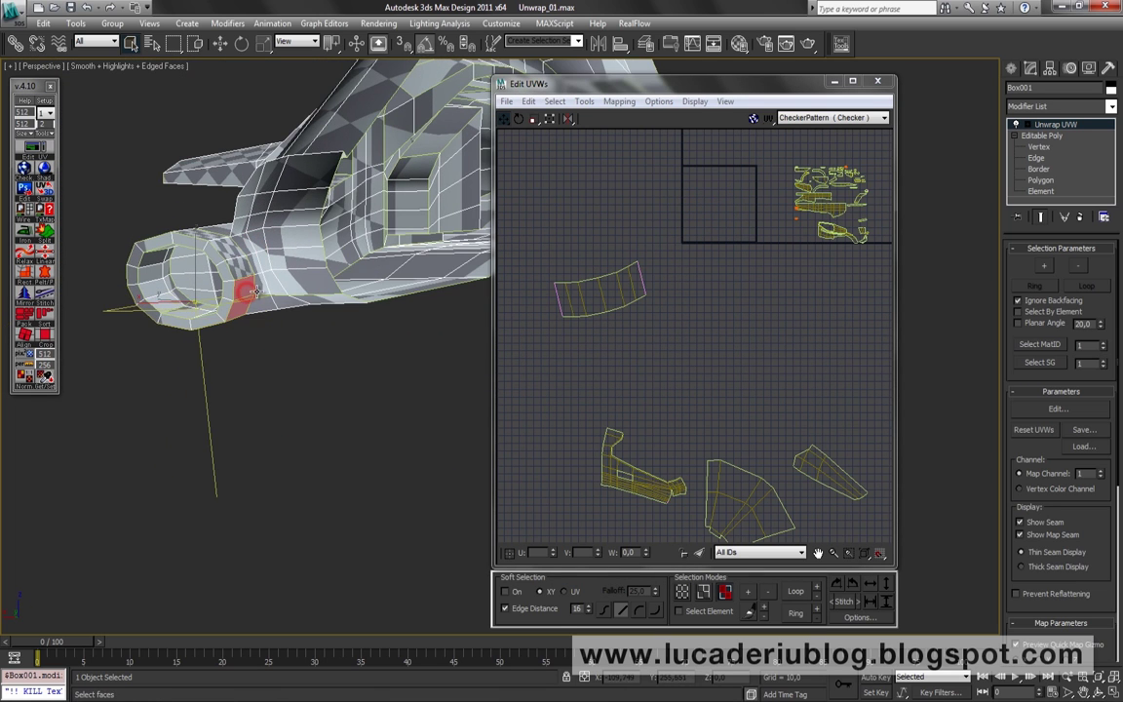
pyautogui.click(32, 237)
pyautogui.moveTo(714, 206)
pyautogui.mouseDown()
pyautogui.moveTo(703, 266)
pyautogui.moveTo(711, 317)
pyautogui.mouseUp()
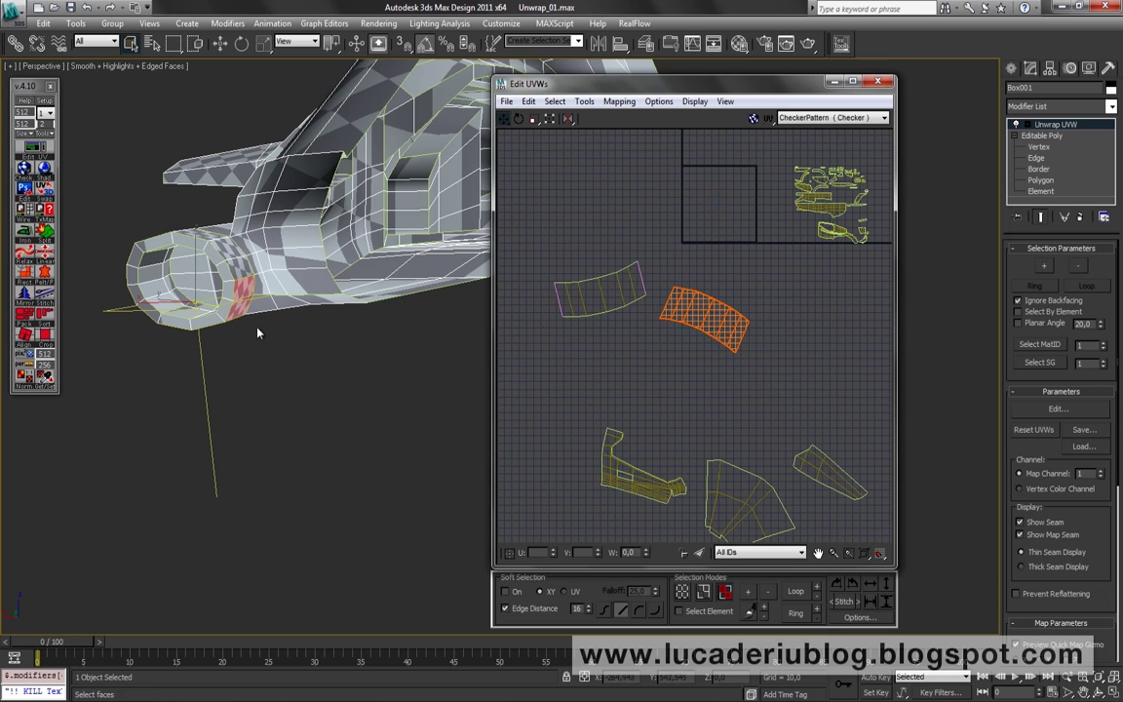
# Map the faces along the top of the tube end to a new shell outside the texture square.
pyautogui.keyDown('alt'); pyautogui.moveTo(234, 293); pyautogui.dragTo(251, 329, button='middle'); pyautogui.keyUp('alt')
pyautogui.click(173, 252)
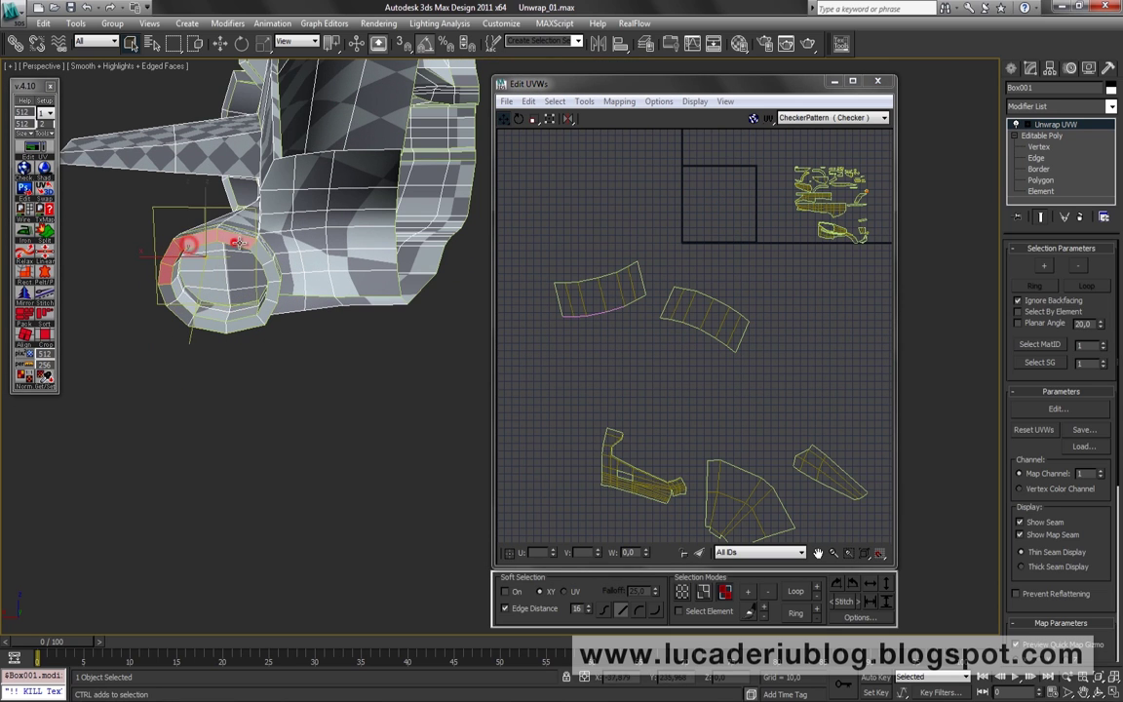
pyautogui.click(24, 230)
pyautogui.moveTo(715, 212); pyautogui.dragTo(605, 333)
# Map the bottom arc of tube-end faces to a shell placed below the upper shells.
pyautogui.moveTo(168, 298)
pyautogui.mouseDown()
pyautogui.moveTo(164, 314)
pyautogui.moveTo(223, 334)
pyautogui.moveTo(270, 296)
pyautogui.mouseUp()
pyautogui.click(28, 255)
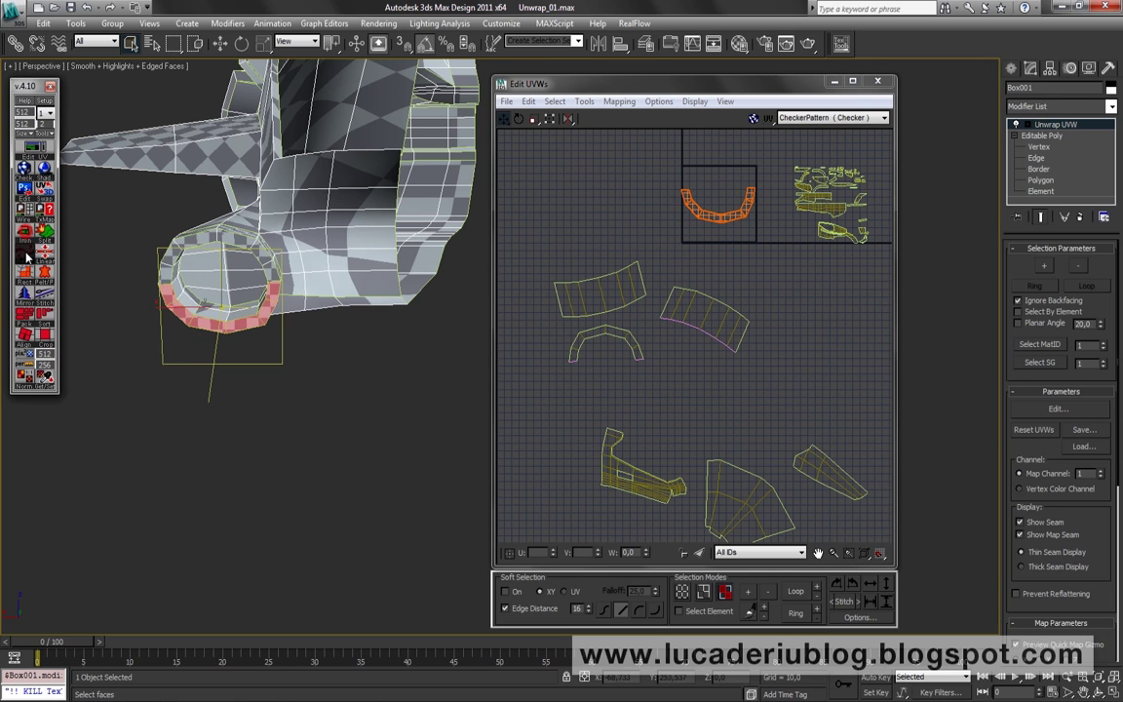
pyautogui.click(242, 452)
pyautogui.click(721, 207)
pyautogui.moveTo(722, 208); pyautogui.dragTo(694, 378)
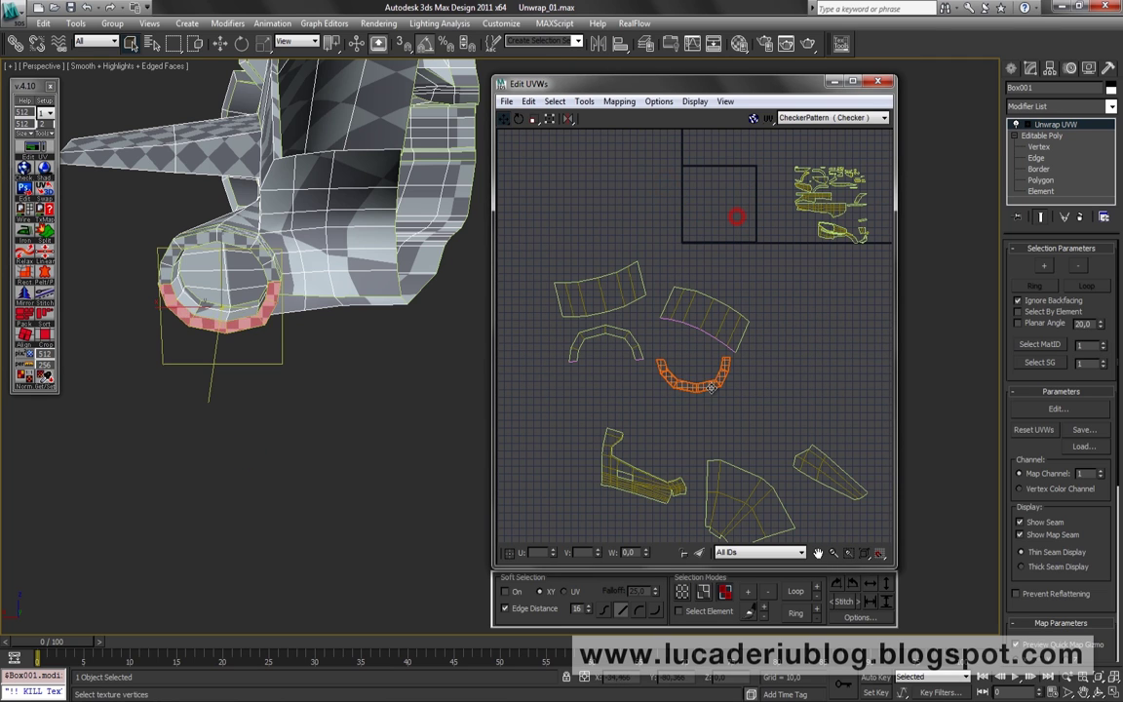
pyautogui.keyDown('alt'); pyautogui.moveTo(224, 370); pyautogui.dragTo(242, 359, button='middle'); pyautogui.keyUp('alt')
pyautogui.click(255, 407)
# Ctrl-select the faces of the inner wall inside the tube opening.
pyautogui.scroll(5, 222, 312)
pyautogui.scroll(-3, 288, 370)
pyautogui.click(297, 373)
pyautogui.scroll(2, 351, 279)
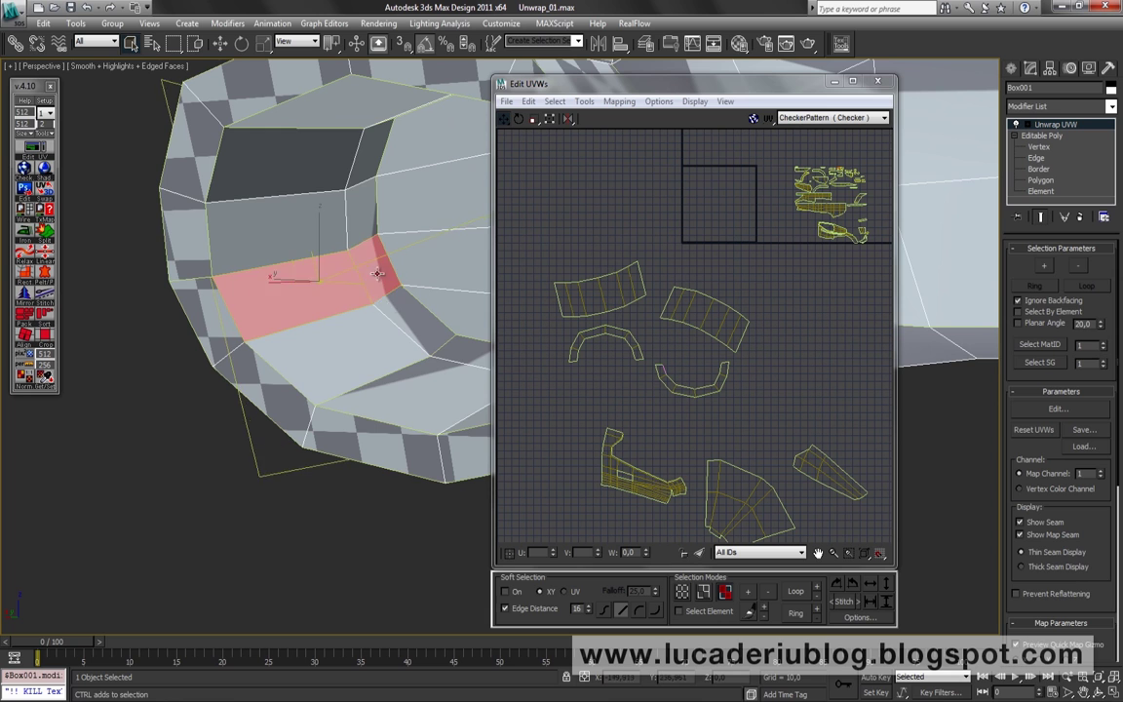
pyautogui.keyDown('ctrl'); pyautogui.click(391, 308); pyautogui.keyUp('ctrl')
pyautogui.keyDown('ctrl'); pyautogui.click(359, 364); pyautogui.keyUp('ctrl')
pyautogui.moveTo(359, 364)
pyautogui.keyDown('alt'); pyautogui.mouseDown(button='middle')
pyautogui.moveTo(261, 343)
pyautogui.moveTo(314, 282)
pyautogui.moveTo(319, 333)
pyautogui.mouseUp(button='middle'); pyautogui.keyUp('alt')
pyautogui.keyDown('ctrl'); pyautogui.click(315, 281); pyautogui.keyUp('ctrl')
pyautogui.keyDown('ctrl'); pyautogui.click(388, 335); pyautogui.keyUp('ctrl')
pyautogui.keyDown('ctrl'); pyautogui.click(386, 277); pyautogui.keyUp('ctrl')
pyautogui.keyDown('ctrl'); pyautogui.click(268, 313); pyautogui.keyUp('ctrl')
pyautogui.keyDown('ctrl'); pyautogui.click(335, 289); pyautogui.keyUp('ctrl')
pyautogui.keyDown('ctrl'); pyautogui.click(284, 258); pyautogui.keyUp('ctrl')
pyautogui.scroll(-3, 306, 265)
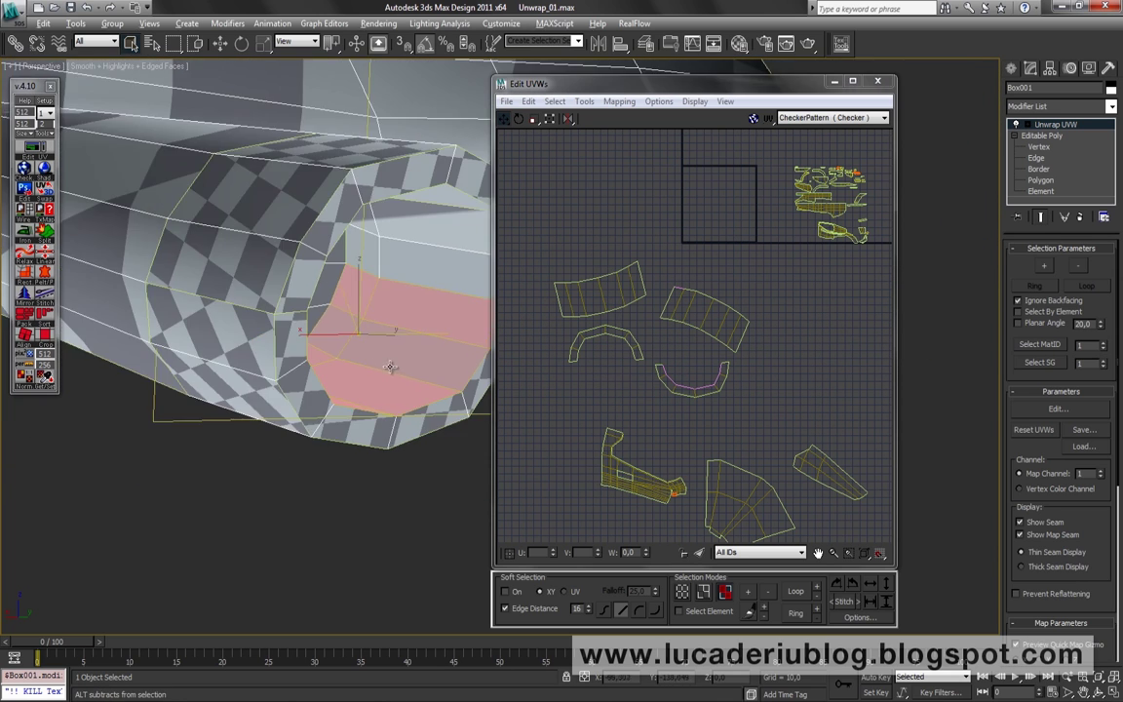
pyautogui.keyDown('alt'); pyautogui.moveTo(306, 265); pyautogui.dragTo(243, 292, button='middle'); pyautogui.keyUp('alt')
# Map the inner faces to a new shell, redoing it once, and place it at top-left of UV space.
pyautogui.click(30, 257)
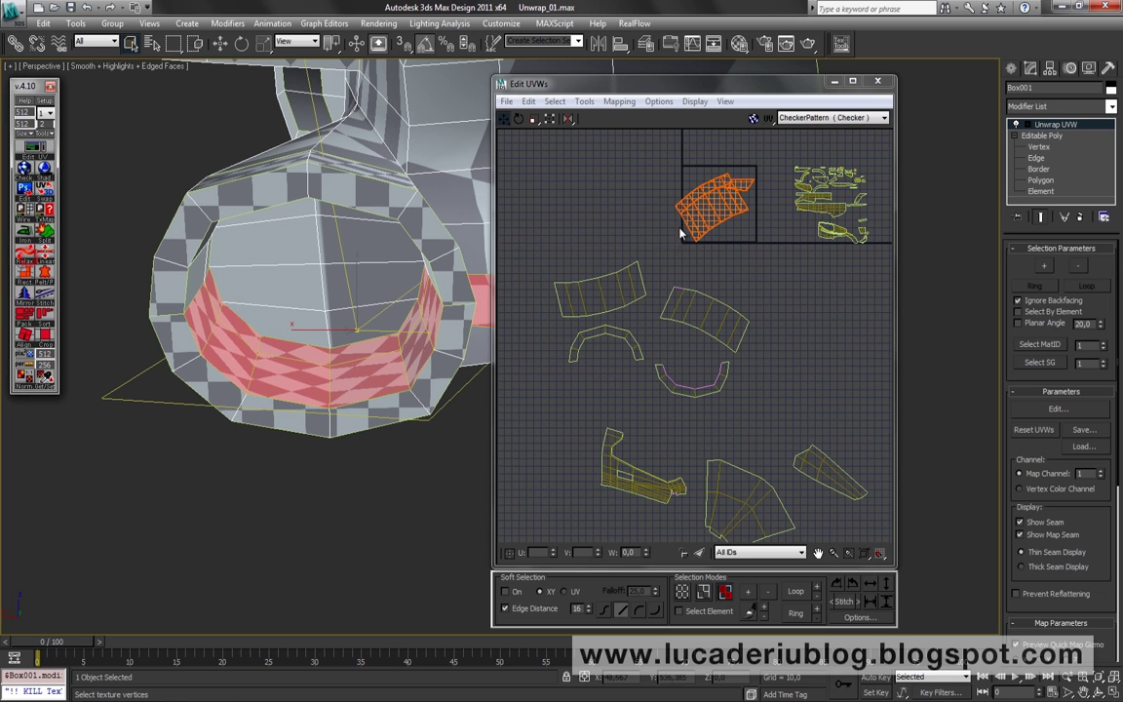
pyautogui.hotkey('ctrl', 'z')
pyautogui.hotkey('ctrl', 'z')
pyautogui.hotkey('ctrl', 'z')
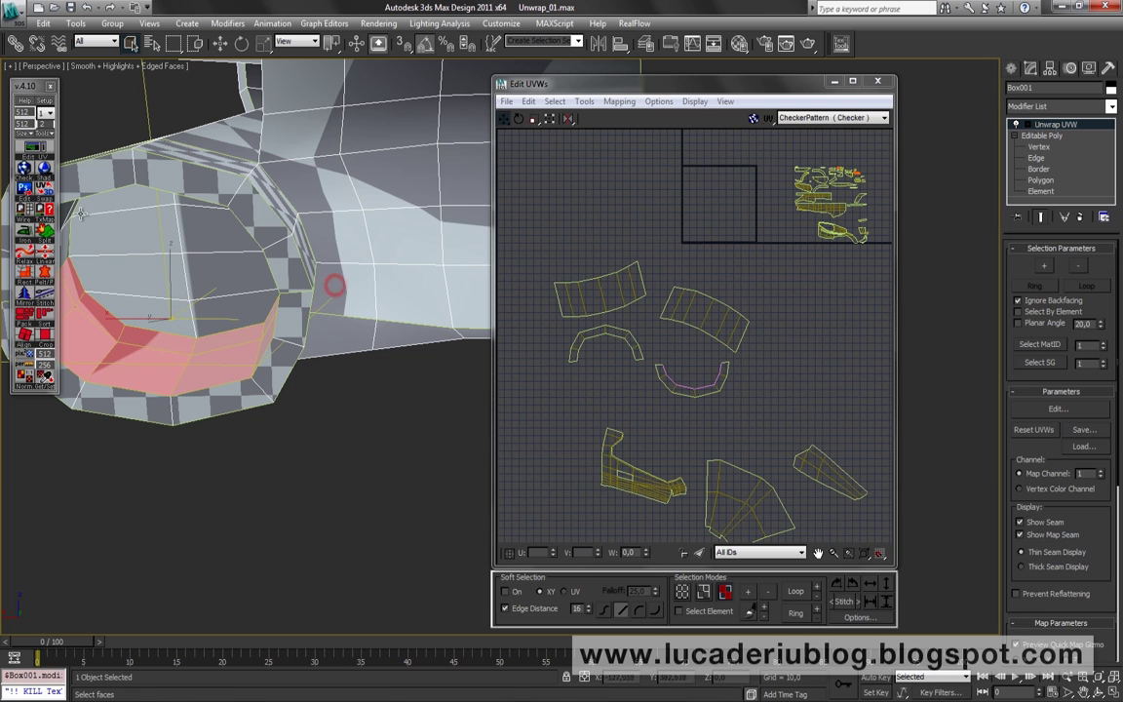
pyautogui.click(24, 234)
pyautogui.moveTo(731, 204)
pyautogui.mouseDown()
pyautogui.moveTo(564, 452)
pyautogui.moveTo(584, 190)
pyautogui.mouseUp()
pyautogui.keyDown('alt'); pyautogui.moveTo(244, 293); pyautogui.dragTo(170, 349, button='middle'); pyautogui.keyUp('alt')
# Map a curved strip of cap faces to a new shell in open UV space.
pyautogui.moveTo(171, 349)
pyautogui.mouseDown()
pyautogui.moveTo(158, 346)
pyautogui.moveTo(175, 318)
pyautogui.moveTo(208, 296)
pyautogui.moveTo(283, 307)
pyautogui.mouseUp()
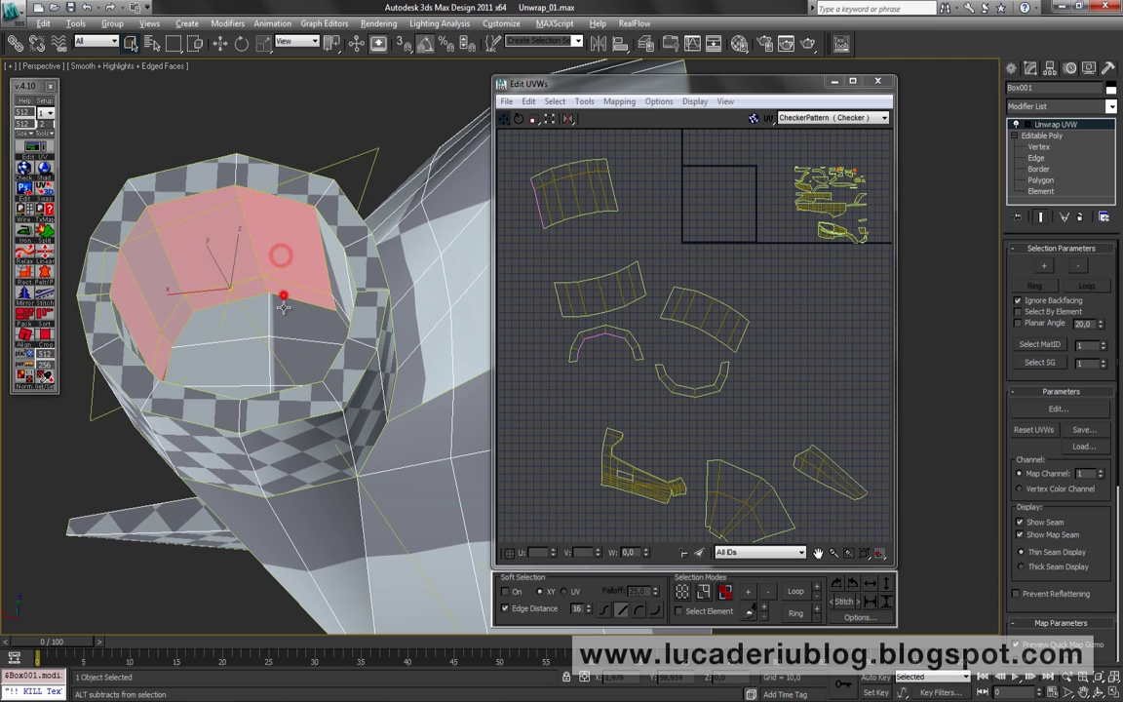
pyautogui.keyDown('alt'); pyautogui.moveTo(284, 307); pyautogui.dragTo(255, 265, button='middle'); pyautogui.keyUp('alt')
pyautogui.keyDown('alt'); pyautogui.moveTo(256, 265); pyautogui.dragTo(322, 244); pyautogui.keyUp('alt')
pyautogui.keyDown('alt'); pyautogui.moveTo(321, 243); pyautogui.dragTo(313, 289, button='middle'); pyautogui.keyUp('alt')
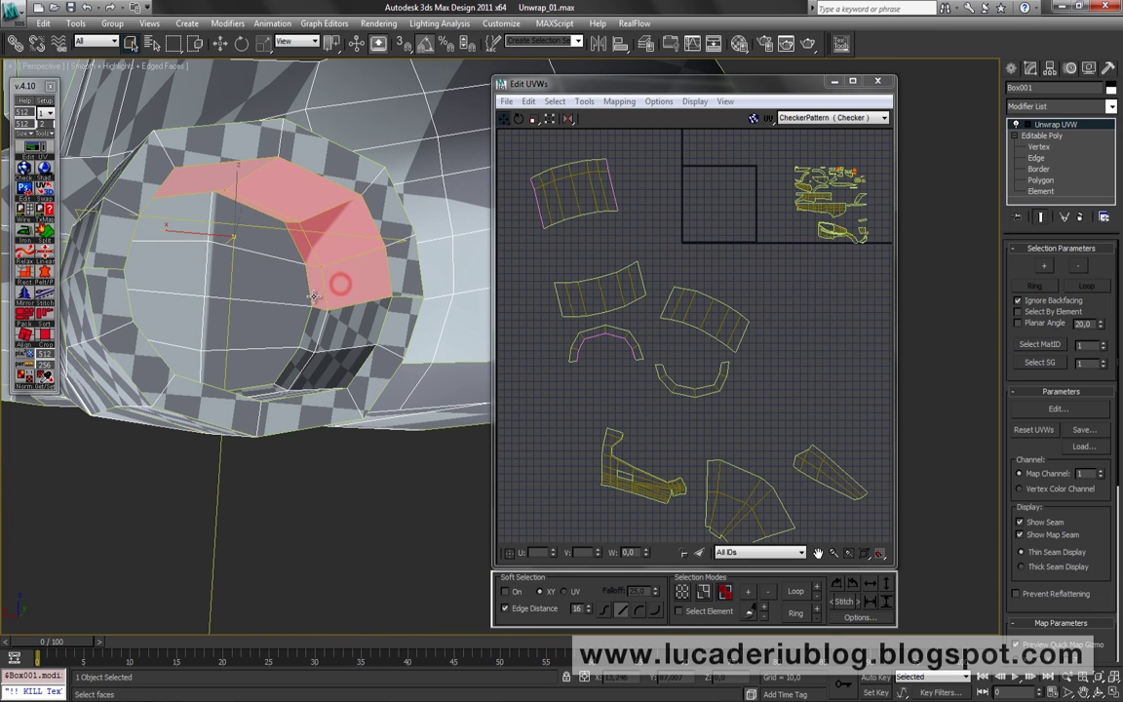
pyautogui.click(24, 209)
pyautogui.moveTo(697, 209)
pyautogui.mouseDown()
pyautogui.moveTo(701, 243)
pyautogui.moveTo(788, 319)
pyautogui.mouseUp()
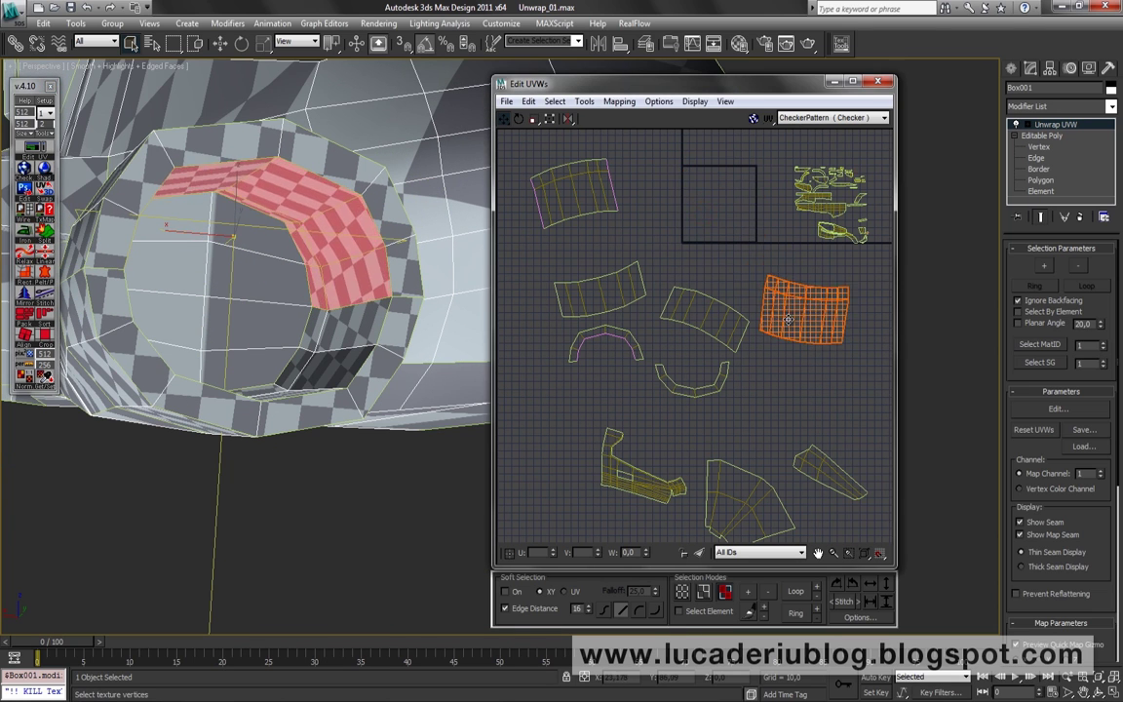
# Map the round cap faces to a shell and move it up out of the way.
pyautogui.moveTo(224, 233)
pyautogui.mouseDown()
pyautogui.moveTo(188, 308)
pyautogui.moveTo(195, 357)
pyautogui.mouseUp()
pyautogui.moveTo(195, 358)
pyautogui.keyDown('alt'); pyautogui.mouseDown(button='middle')
pyautogui.moveTo(221, 356)
pyautogui.moveTo(220, 316)
pyautogui.mouseUp(button='middle'); pyautogui.keyUp('alt')
pyautogui.click(23, 209)
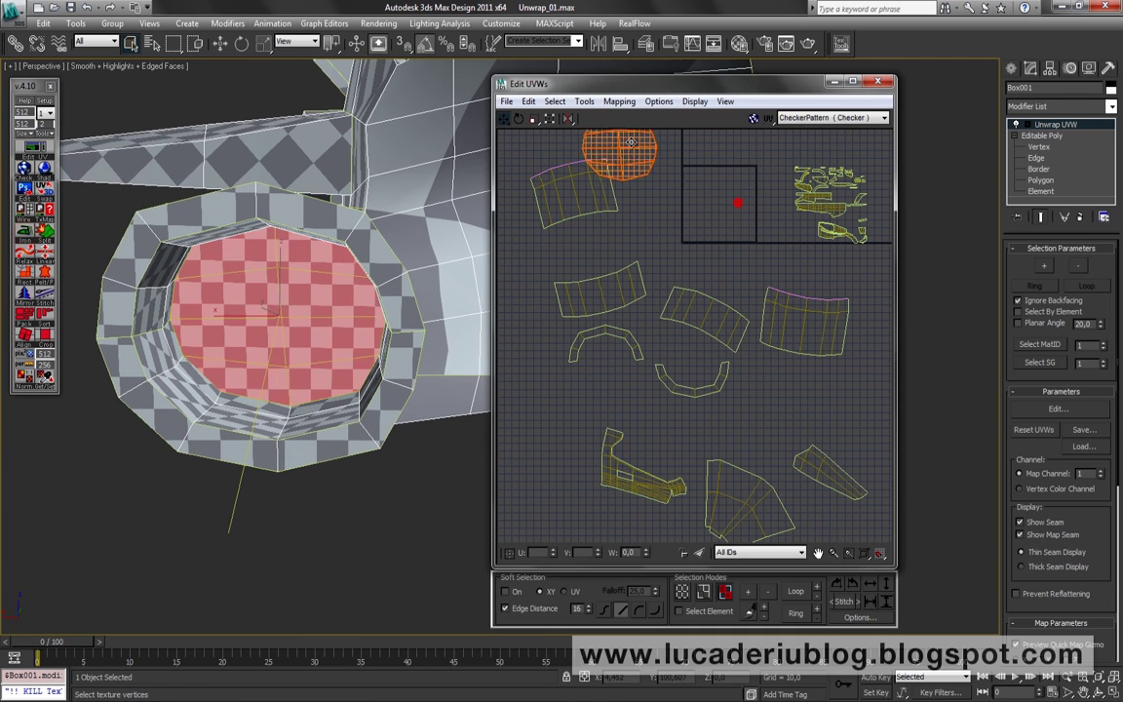
pyautogui.moveTo(630, 142); pyautogui.dragTo(633, 93)
pyautogui.click(601, 163)
pyautogui.moveTo(546, 83); pyautogui.dragTo(582, 72)
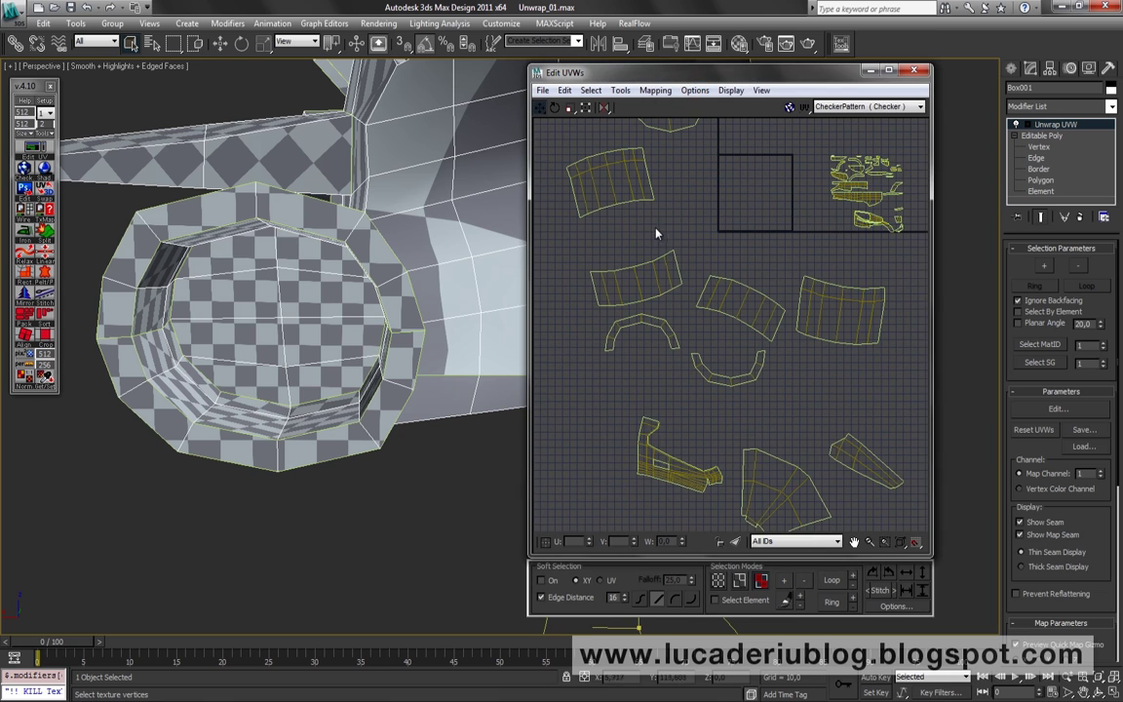
# Move the tube's strip shell left and place the curved shell below the arch.
pyautogui.moveTo(656, 234); pyautogui.dragTo(666, 255, button='middle')
pyautogui.keyDown('alt'); pyautogui.moveTo(293, 293); pyautogui.dragTo(244, 273, button='middle'); pyautogui.keyUp('alt')
pyautogui.click(601, 310)
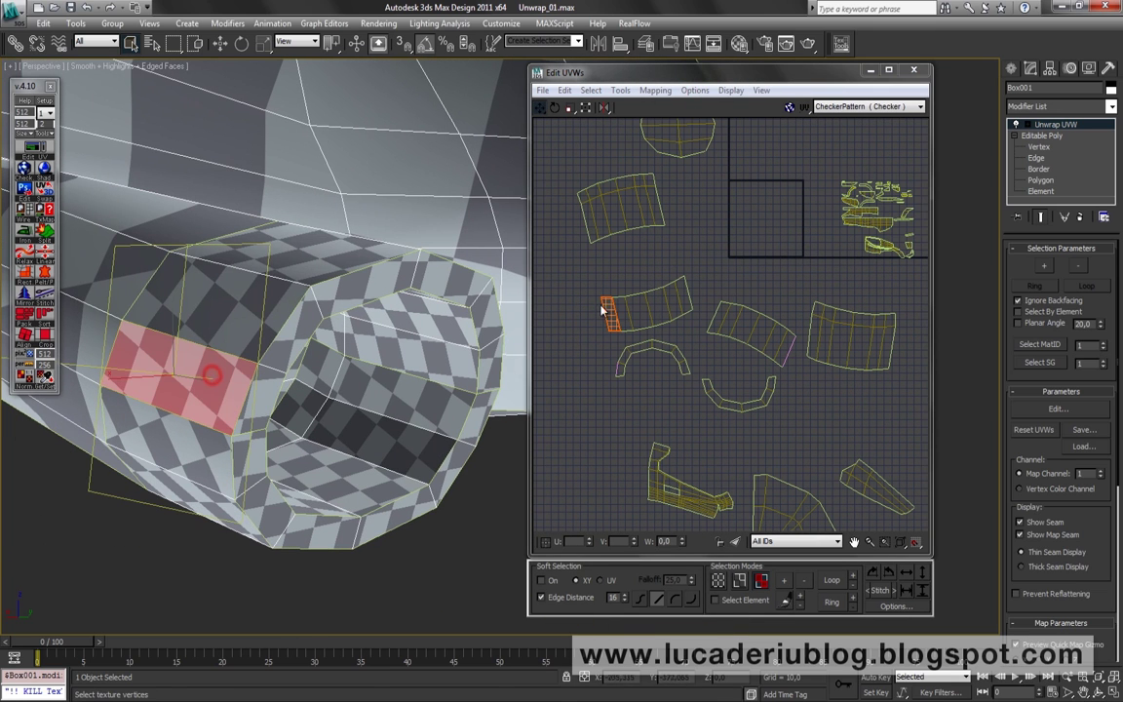
pyautogui.hotkey('ctrl', 'pageup')
pyautogui.moveTo(594, 276); pyautogui.dragTo(732, 258, button='middle')
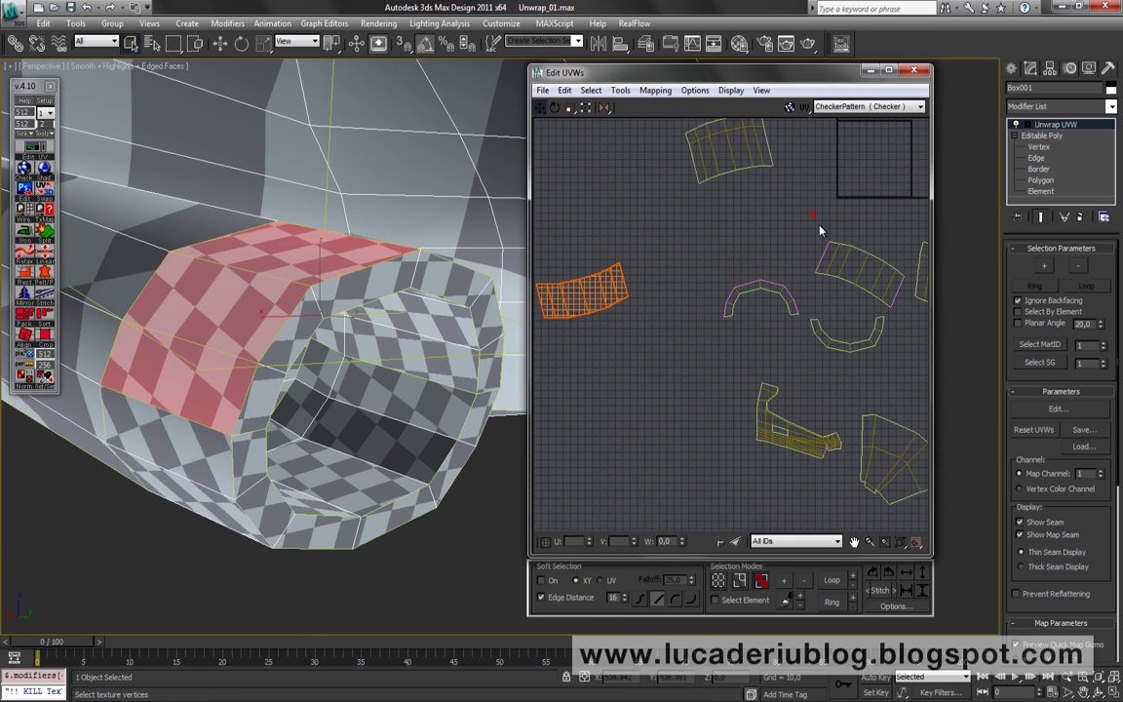
pyautogui.click(881, 287)
pyautogui.moveTo(882, 288)
pyautogui.mouseDown()
pyautogui.moveTo(687, 292)
pyautogui.moveTo(709, 304)
pyautogui.mouseUp()
pyautogui.moveTo(836, 338); pyautogui.dragTo(698, 359)
# Move the arch shell left and box-select the tube's shells to group them together.
pyautogui.moveTo(736, 292); pyautogui.dragTo(575, 317)
pyautogui.scroll(-2, 602, 239)
pyautogui.moveTo(594, 258); pyautogui.dragTo(702, 355)
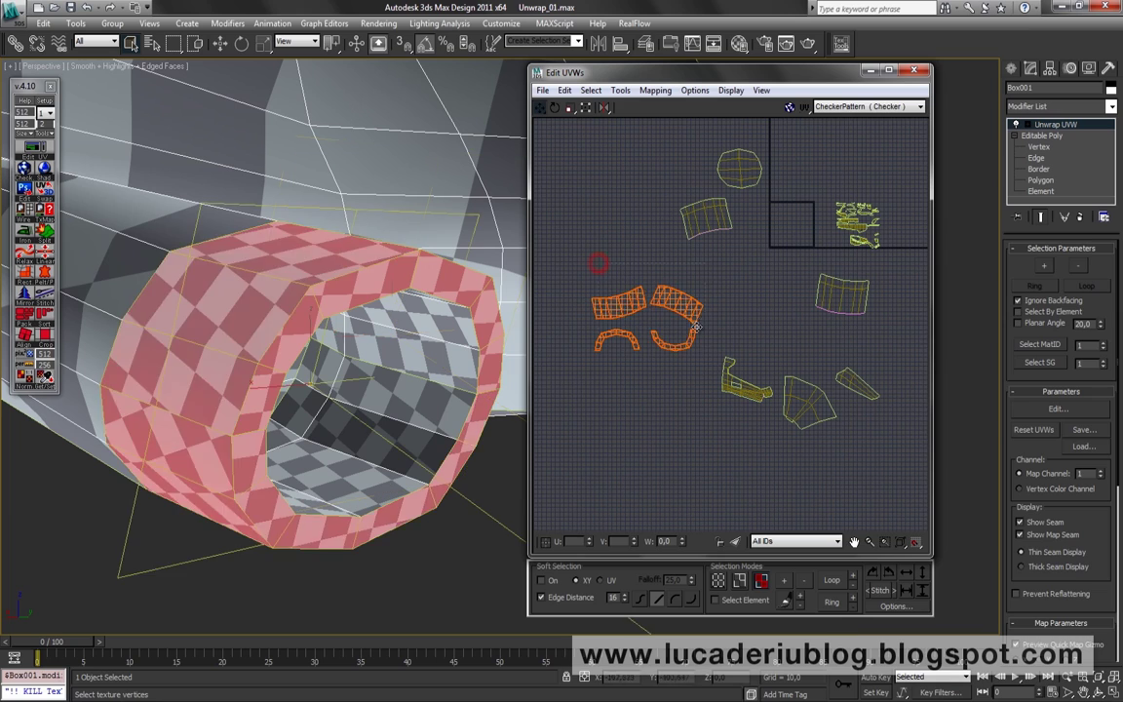
pyautogui.moveTo(643, 321); pyautogui.dragTo(618, 306)
pyautogui.click(693, 313)
pyautogui.doubleClick(699, 72)
pyautogui.scroll(2, 387, 469)
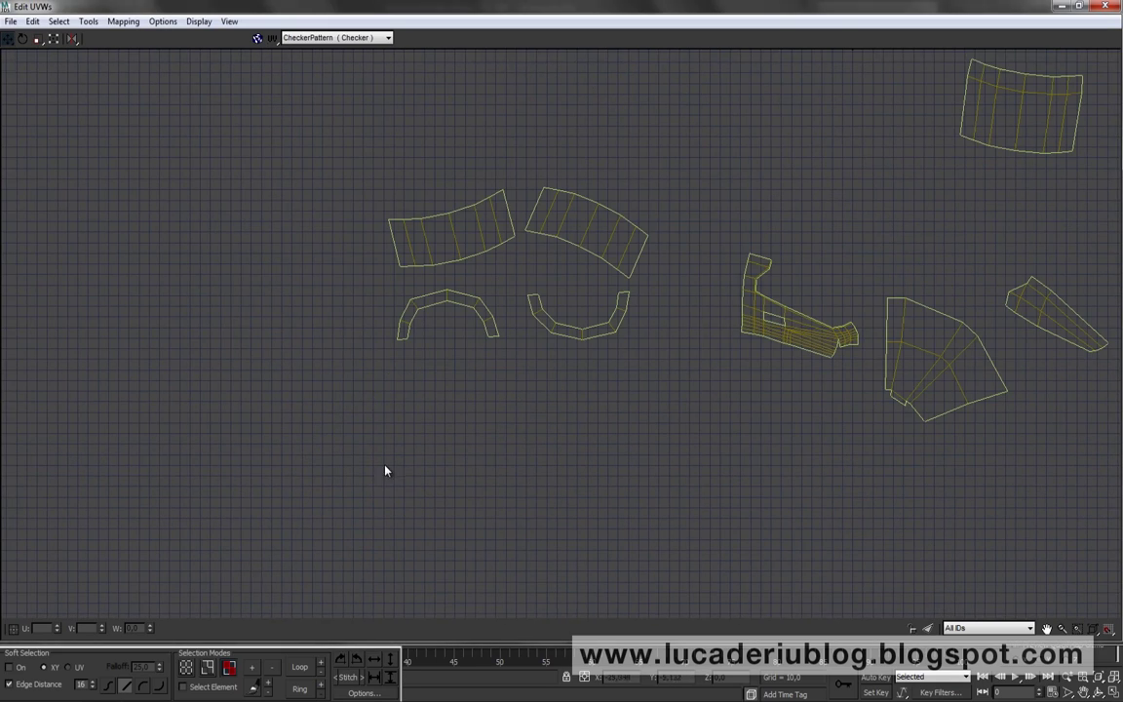
pyautogui.scroll(2, 526, 355)
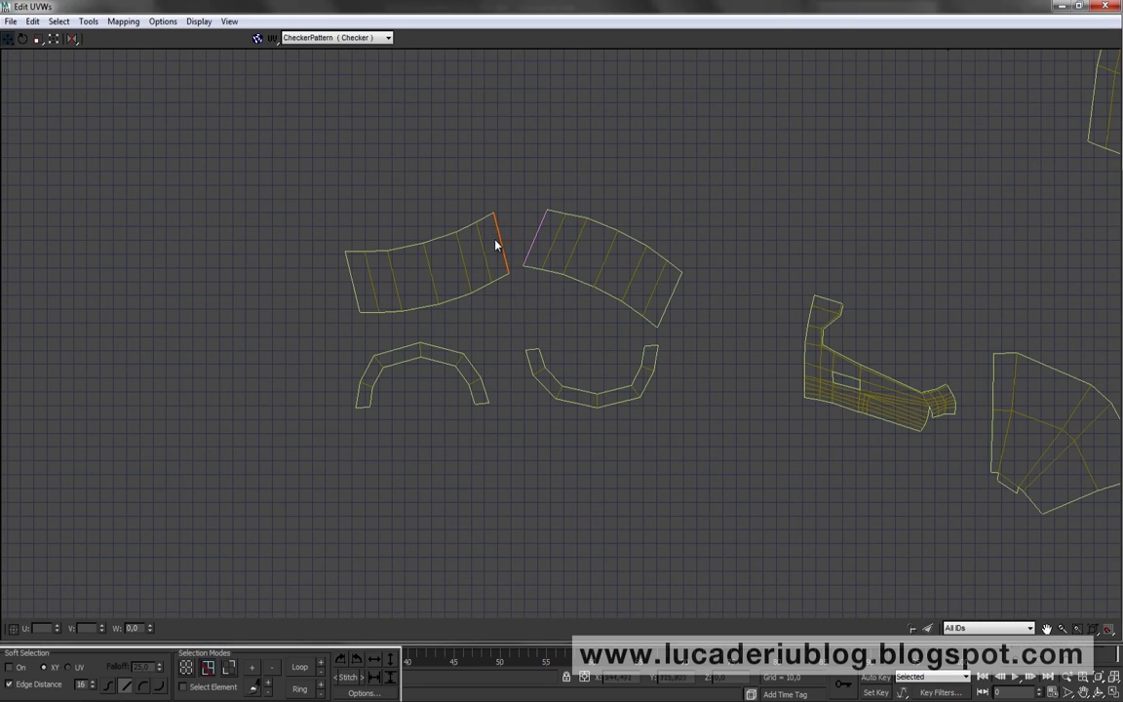
pyautogui.doubleClick(500, 14)
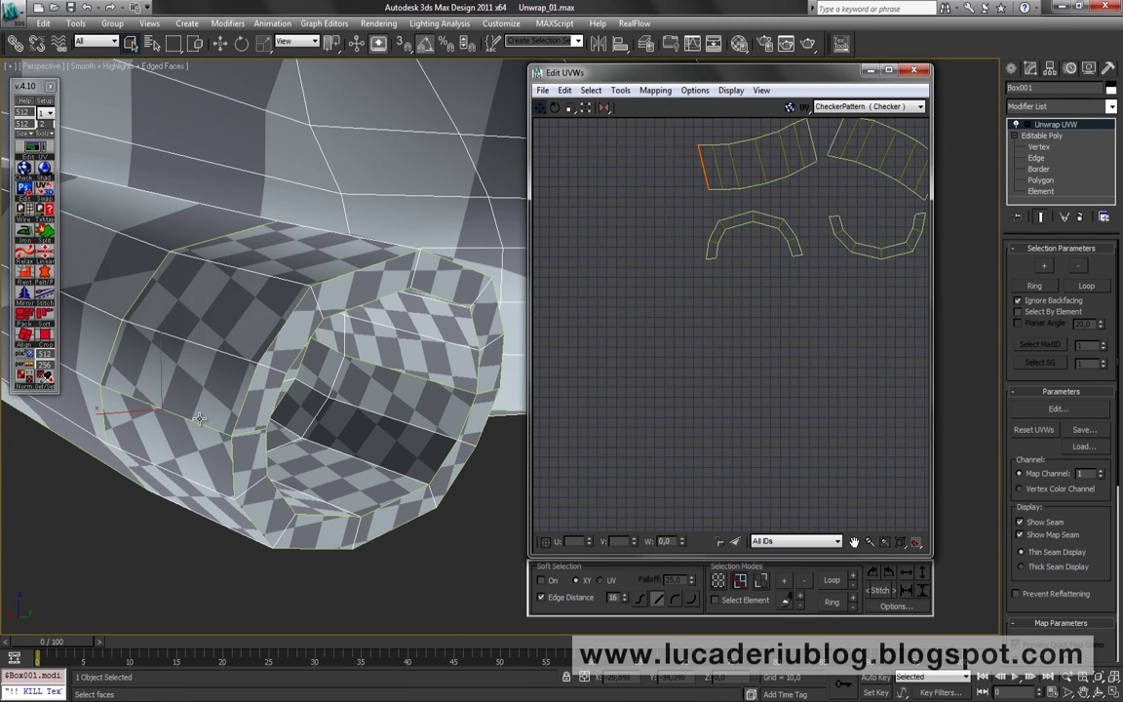
# Stitch the two tube strips along their shared edge with Bias 0.
pyautogui.hotkey('alt', 'w')
pyautogui.hotkey('alt', 'w')
pyautogui.hotkey('alt', 'w')
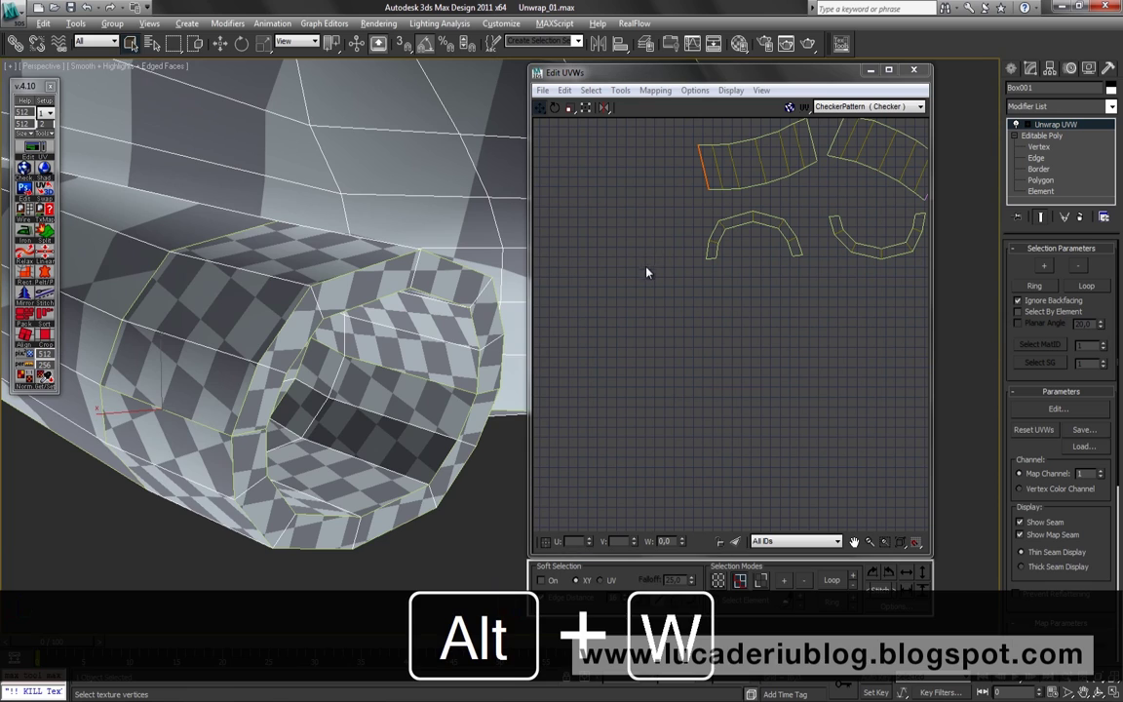
pyautogui.hotkey('alt', 's')
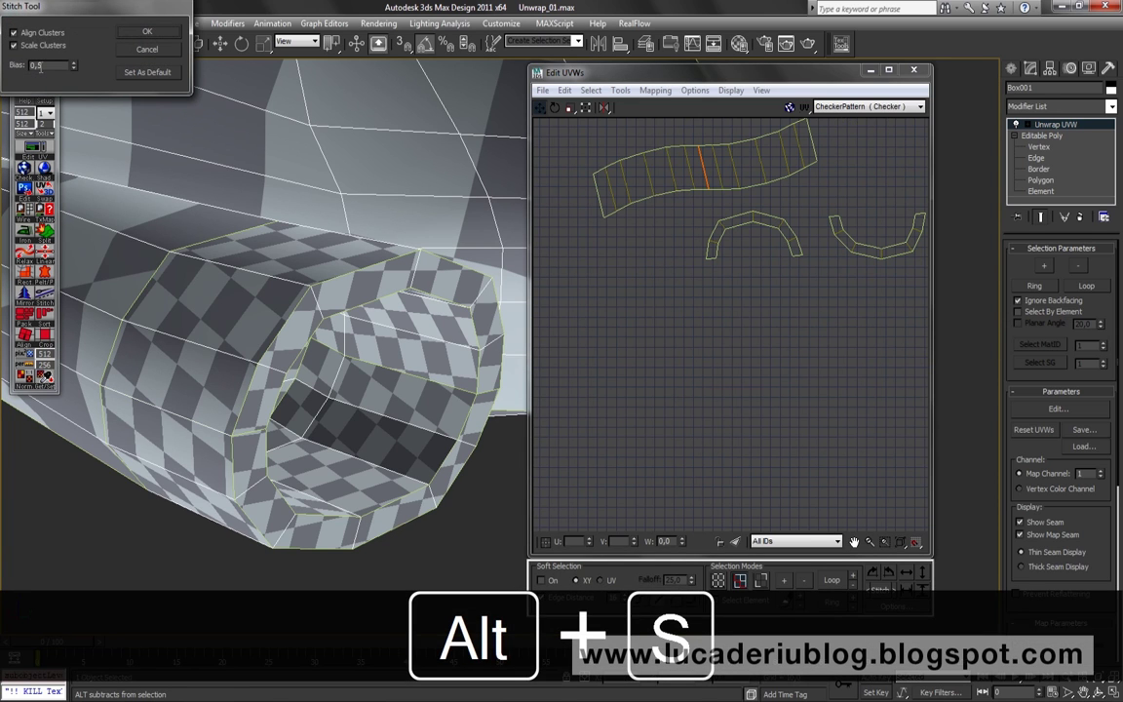
pyautogui.doubleClick(37, 66)
pyautogui.write('0')
pyautogui.press('Return')
pyautogui.click(168, 39)
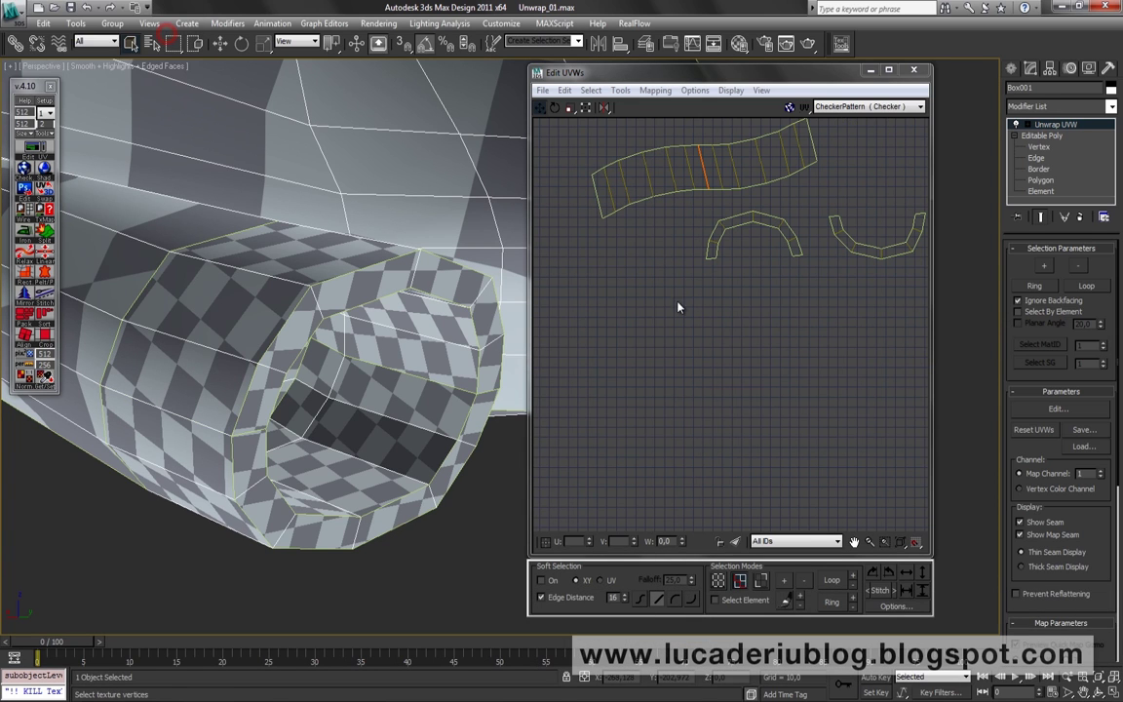
pyautogui.click(677, 303)
pyautogui.scroll(1, 643, 312)
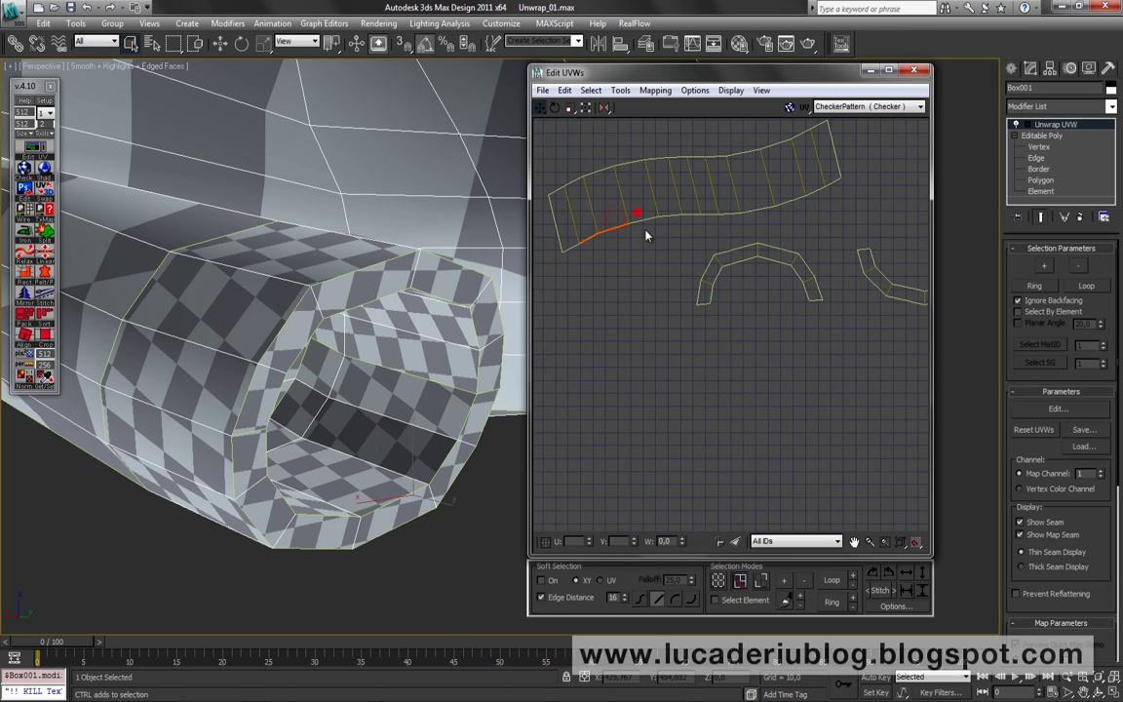
# Try stitching the arc onto the strip's edge twice, cancelling both times.
pyautogui.hotkey('alt', 's')
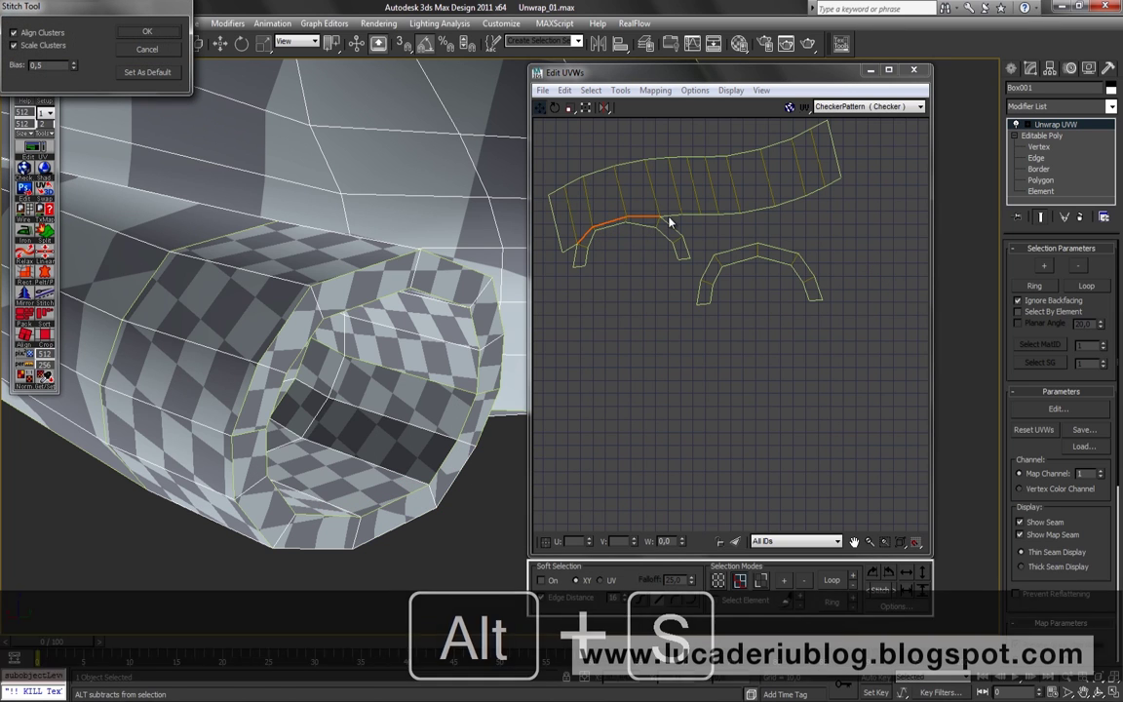
pyautogui.click(134, 51)
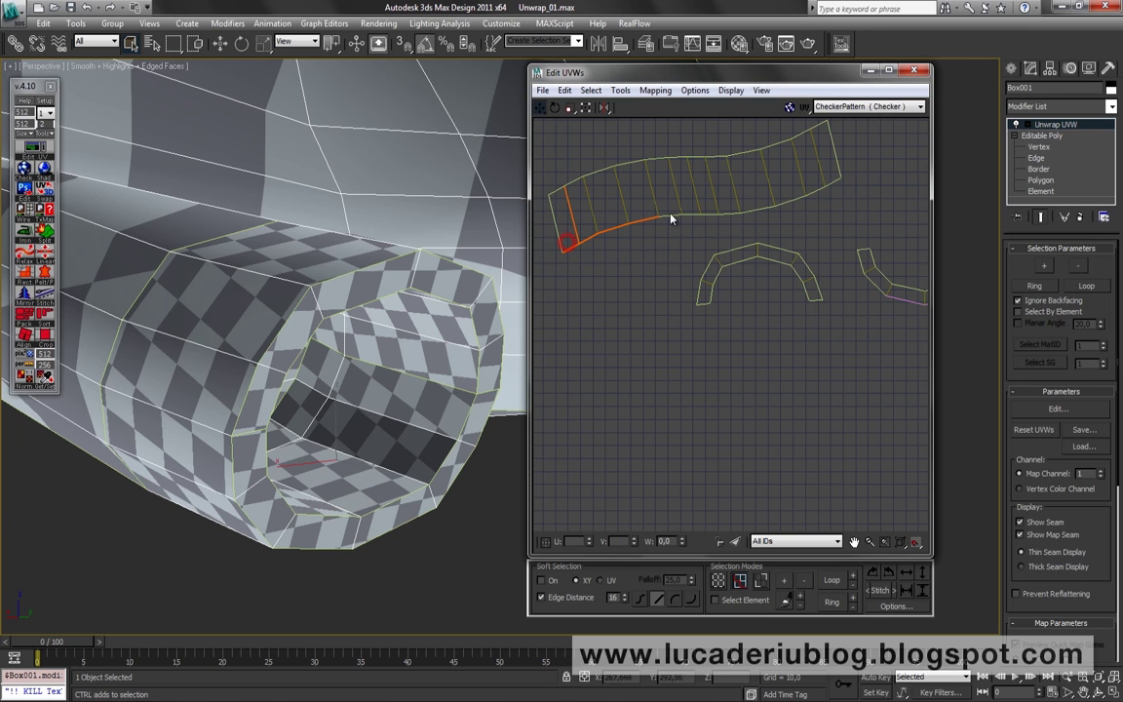
pyautogui.hotkey('alt', 's')
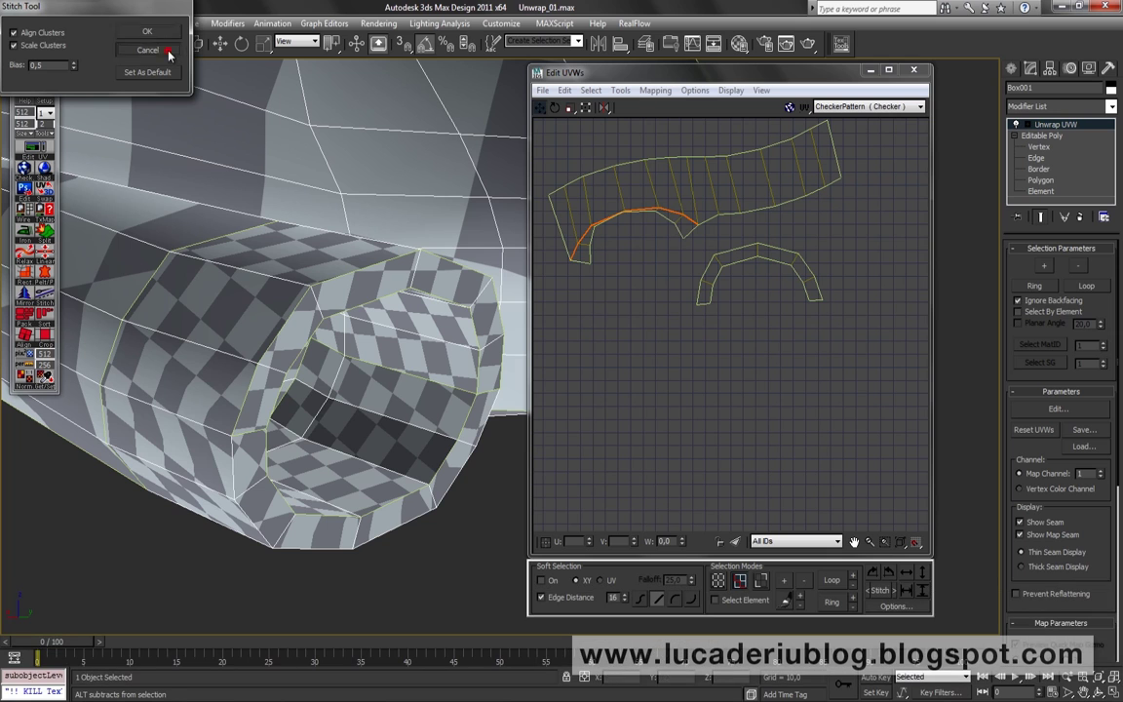
pyautogui.click(169, 56)
# In polygon mode, select the right arc's polygons and a wall face.
pyautogui.click(761, 580)
pyautogui.click(724, 289)
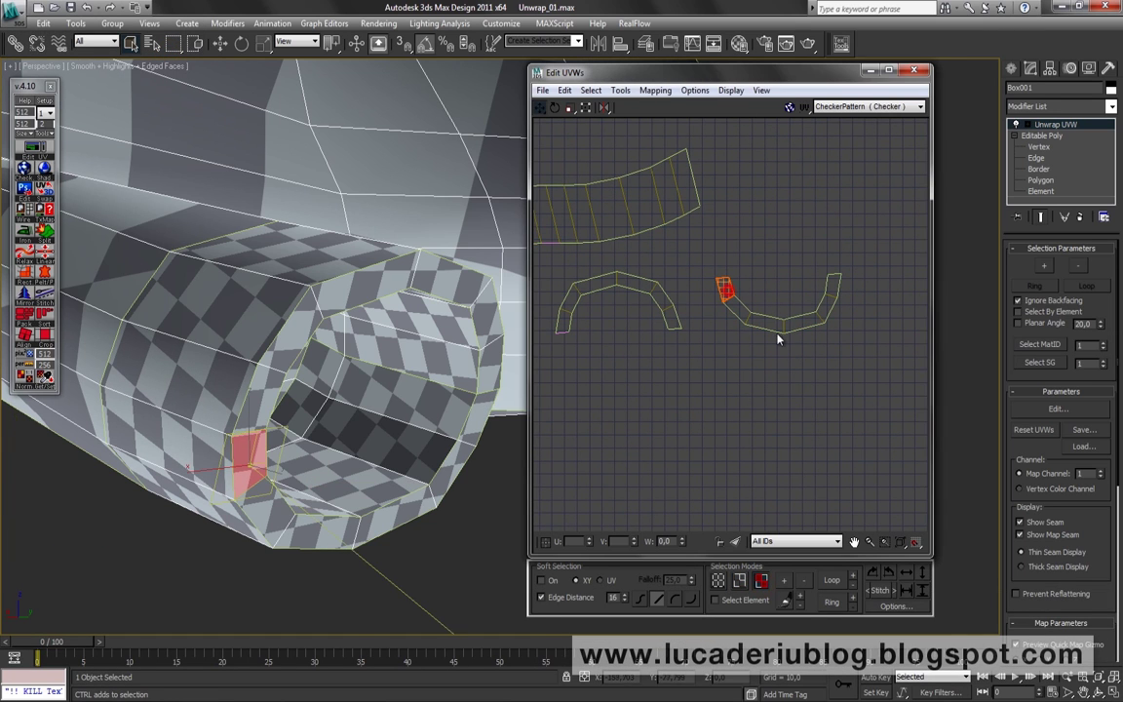
pyautogui.keyDown('ctrl'); pyautogui.click(765, 322); pyautogui.keyUp('ctrl')
pyautogui.keyDown('ctrl'); pyautogui.click(826, 307); pyautogui.keyUp('ctrl')
pyautogui.keyDown('ctrl'); pyautogui.click(670, 317); pyautogui.keyUp('ctrl')
# Add more wall faces and Break them into loose pieces, moving the pieces apart.
pyautogui.keyDown('ctrl'); pyautogui.click(634, 283); pyautogui.keyUp('ctrl')
pyautogui.keyDown('ctrl'); pyautogui.click(572, 300); pyautogui.keyUp('ctrl')
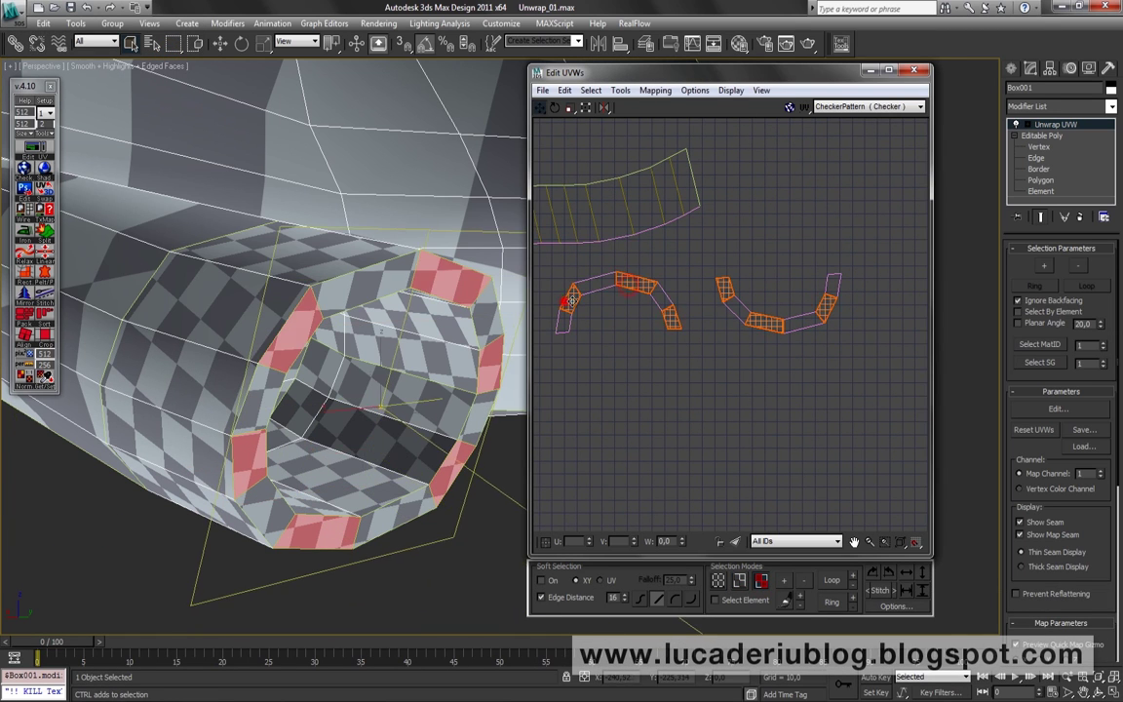
pyautogui.rightClick(571, 299)
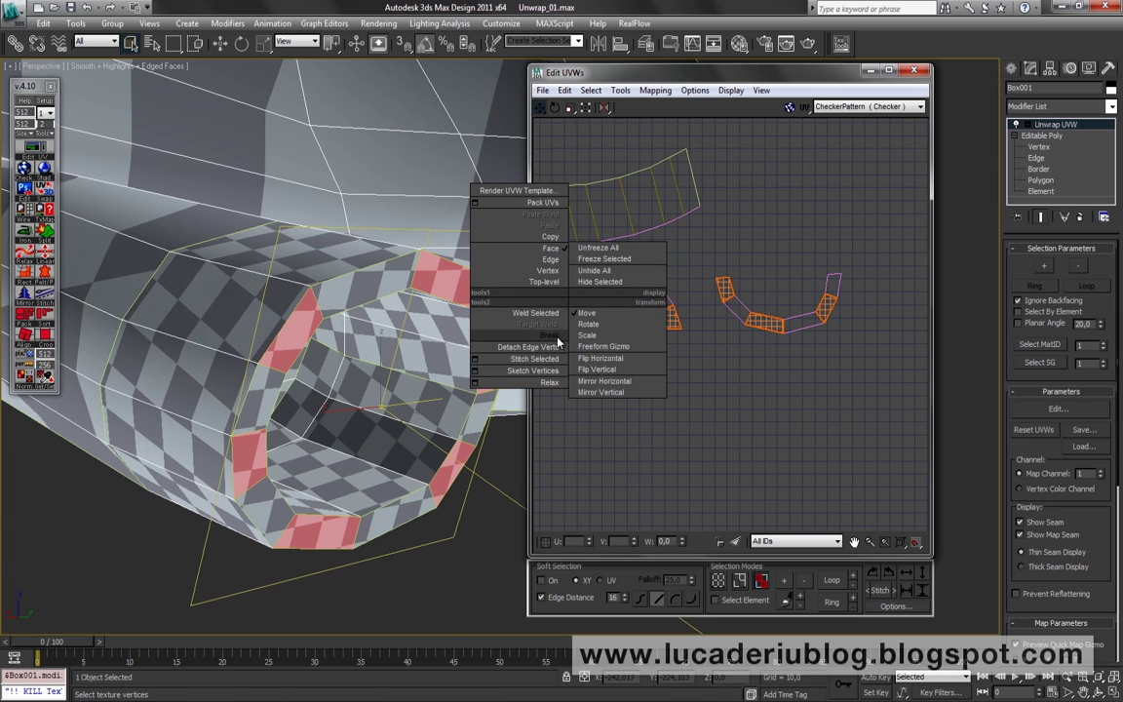
pyautogui.click(558, 341)
pyautogui.moveTo(780, 312); pyautogui.dragTo(741, 263)
pyautogui.moveTo(741, 307)
pyautogui.mouseDown()
pyautogui.moveTo(694, 346)
pyautogui.moveTo(765, 351)
pyautogui.mouseUp()
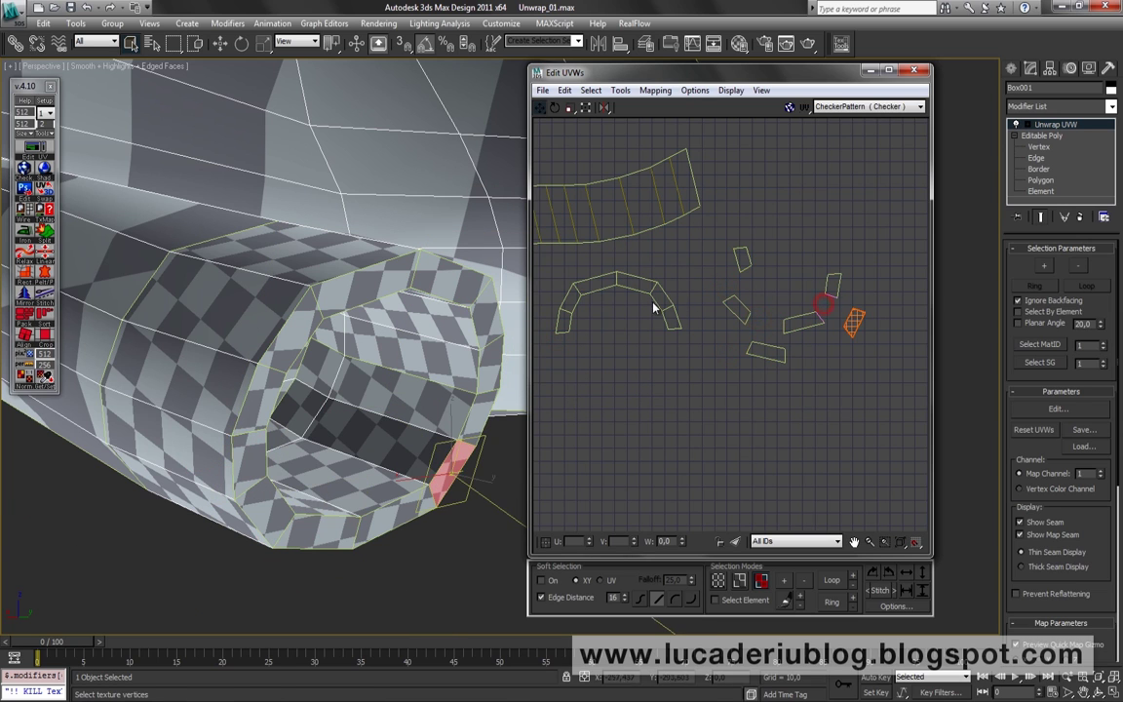
pyautogui.scroll(2, 623, 365)
pyautogui.click(657, 389)
# Pick the edge where two pieces meet and start a stitch with Alt+S.
pyautogui.scroll(1, 724, 498)
pyautogui.click(673, 378)
pyautogui.click(588, 283)
pyautogui.hotkey('alt', 's')
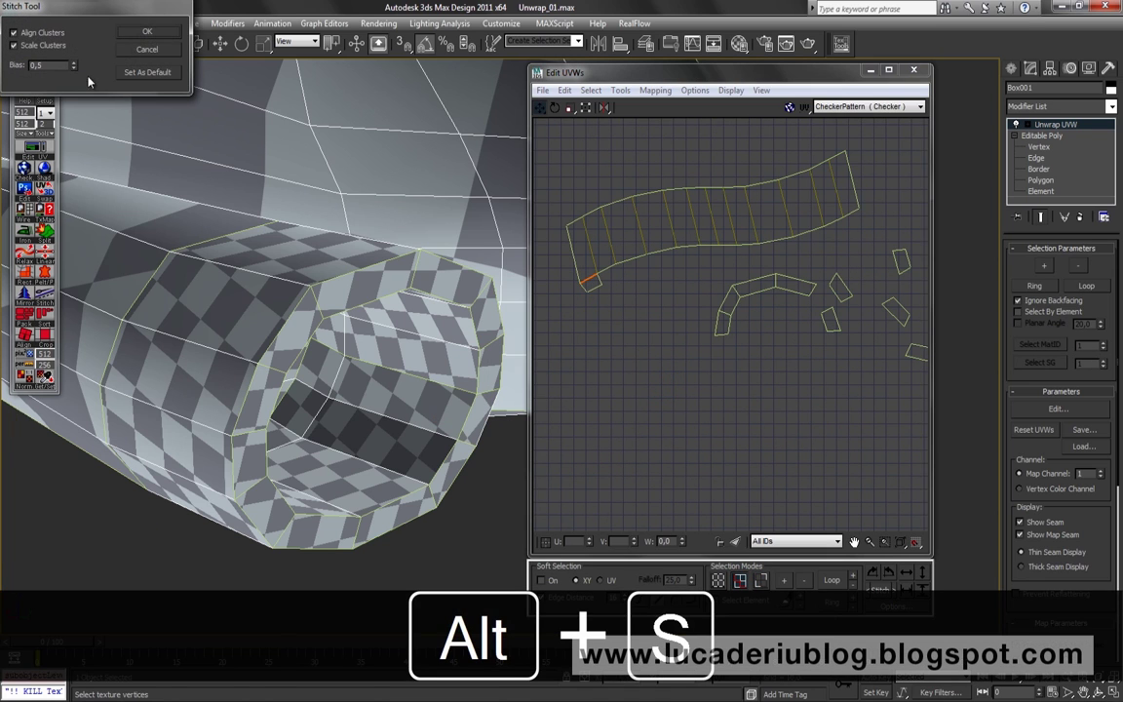
# Stitch the first several loose single-face pieces onto the strip edge by edge.
pyautogui.click(147, 31)
pyautogui.click(602, 272)
pyautogui.hotkey('alt', 's')
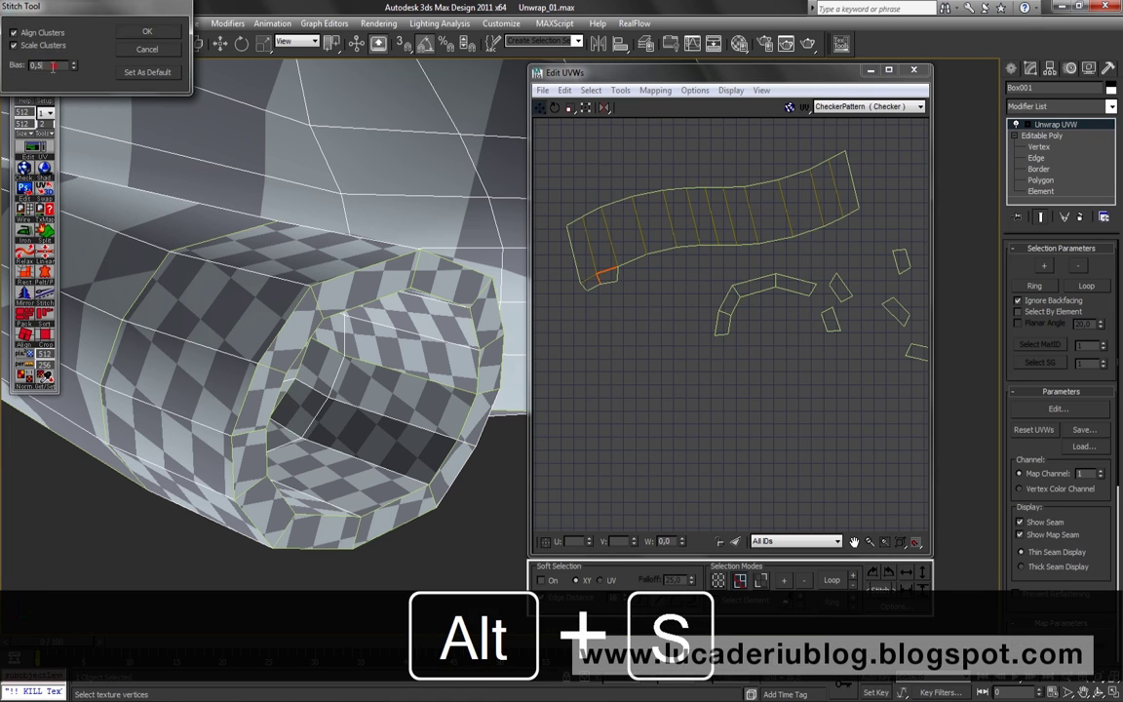
pyautogui.click(147, 32)
pyautogui.click(631, 259)
pyautogui.hotkey('alt', 's')
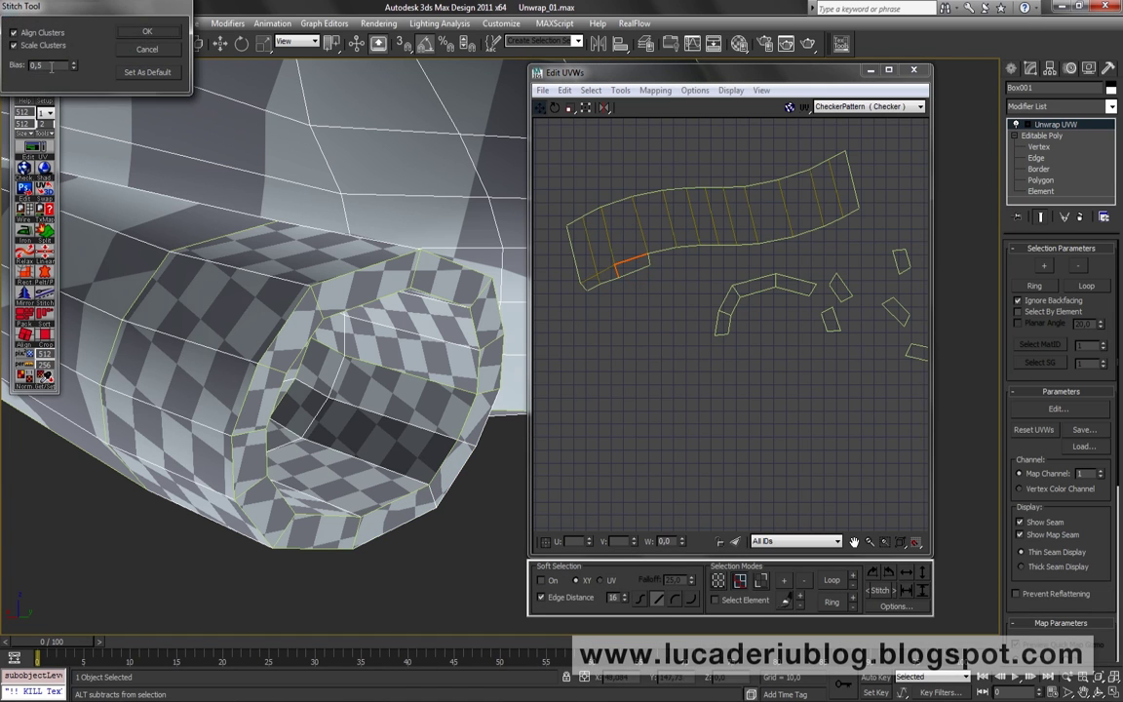
pyautogui.click(147, 31)
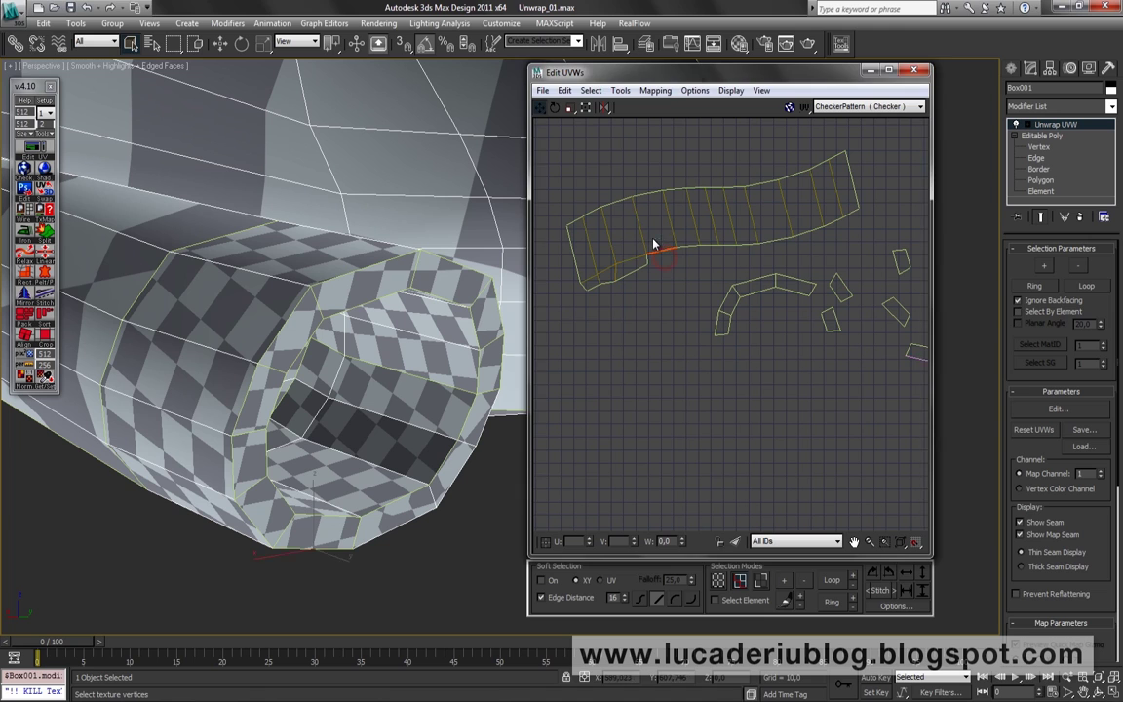
pyautogui.hotkey('alt', 's')
pyautogui.click(147, 31)
pyautogui.click(685, 247)
pyautogui.hotkey('alt', 's')
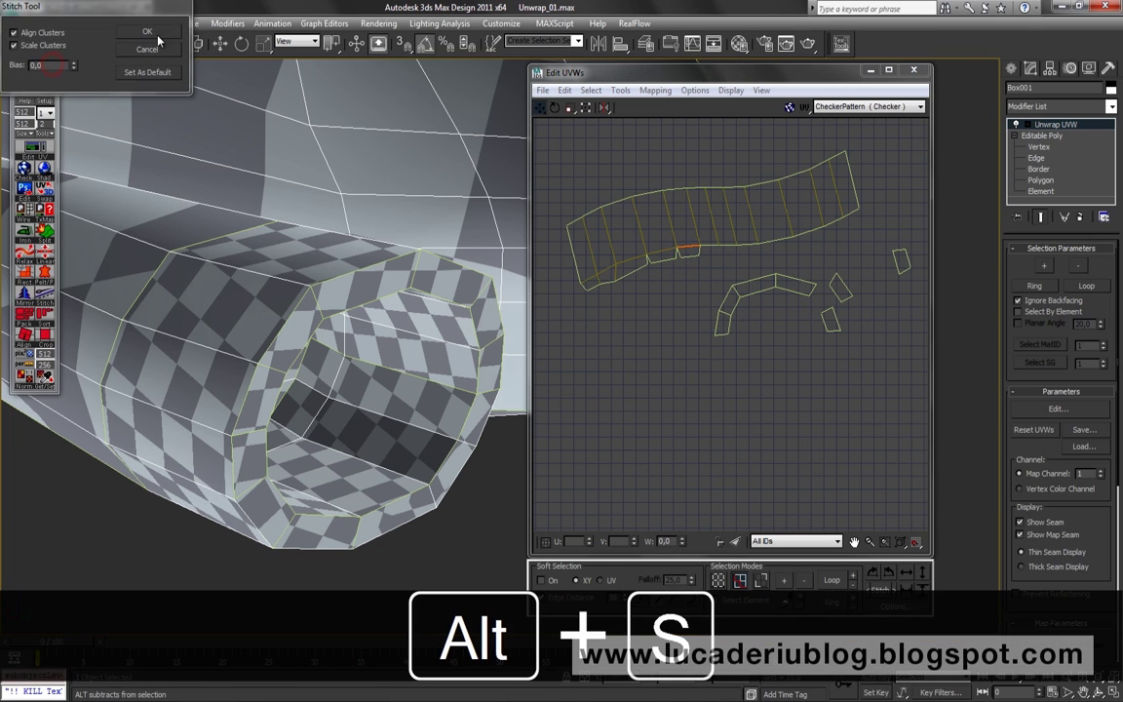
pyautogui.click(147, 32)
pyautogui.click(708, 242)
pyautogui.hotkey('alt', 's')
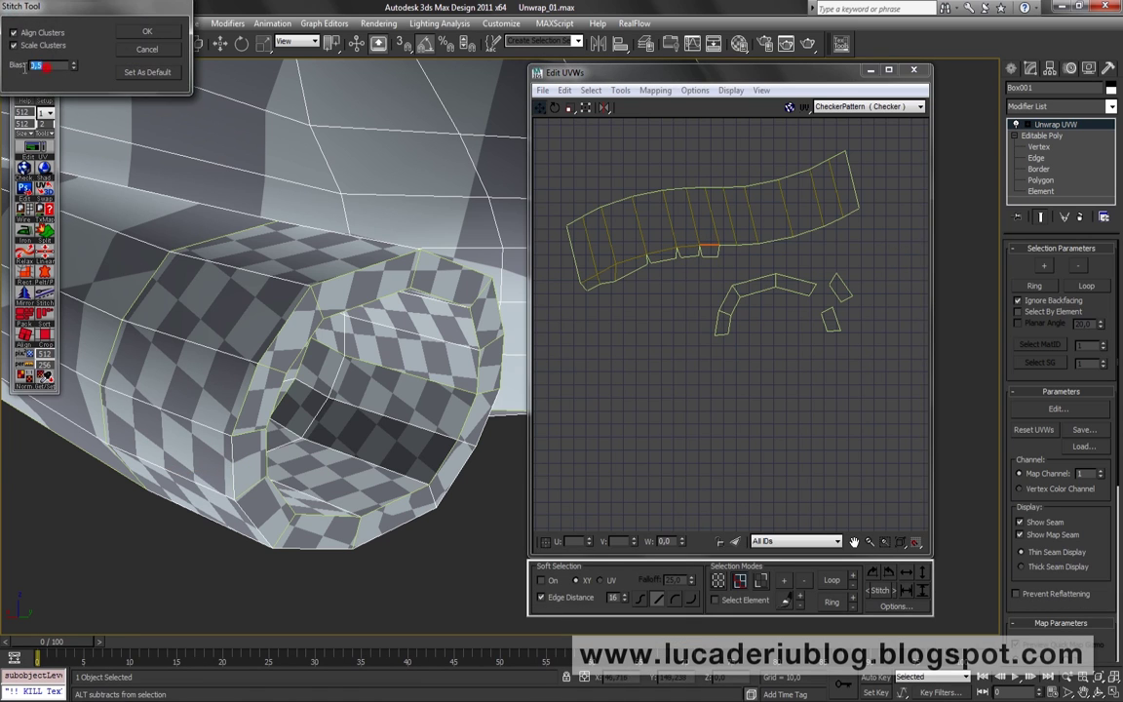
pyautogui.click(148, 31)
# Stitch the remaining loose pieces onto the strip's end to complete one long strip.
pyautogui.click(726, 248)
pyautogui.hotkey('alt', 's')
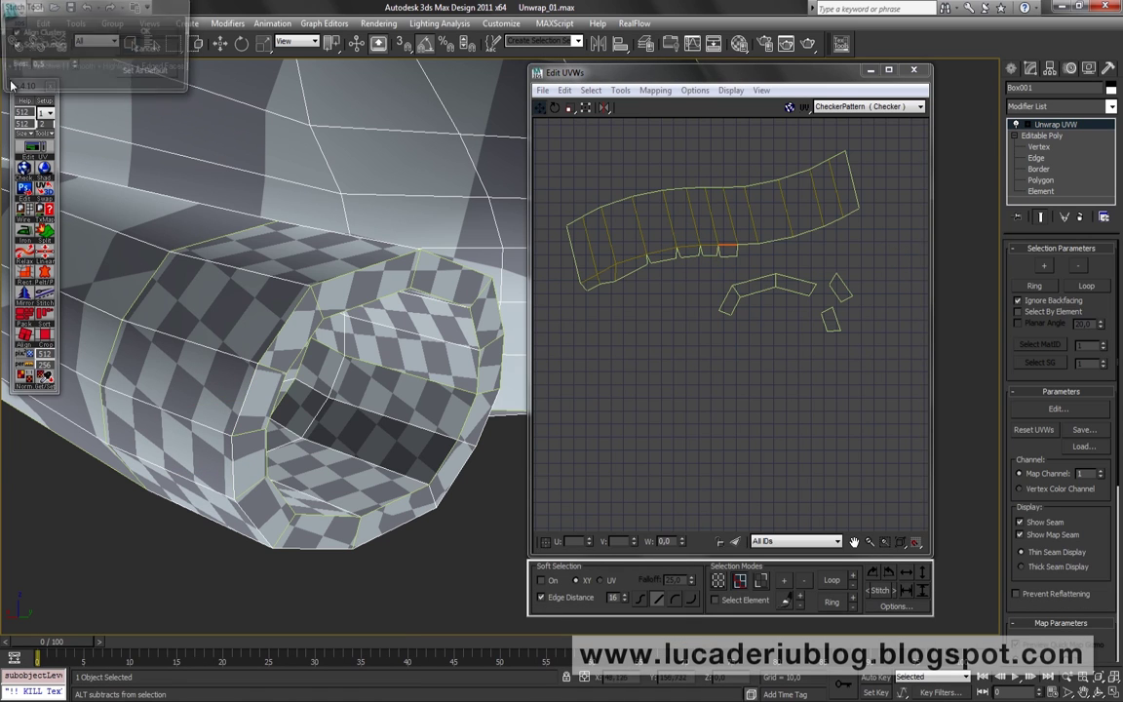
pyautogui.click(147, 31)
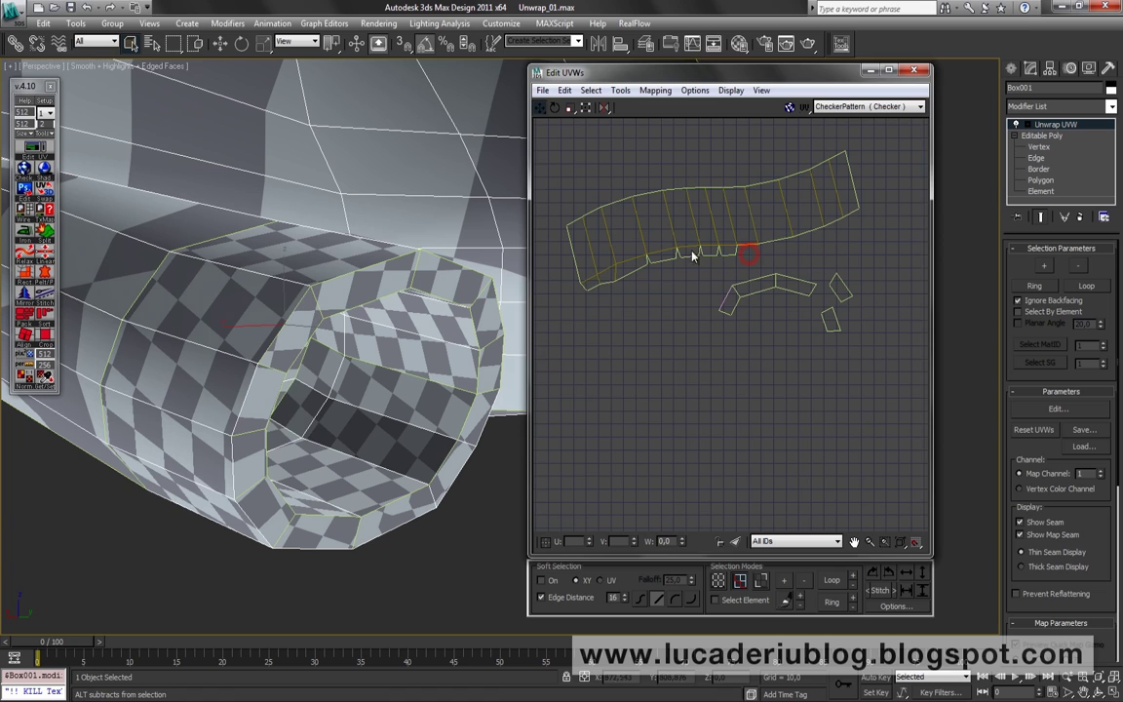
pyautogui.click(746, 244)
pyautogui.hotkey('alt', 's')
pyautogui.click(146, 36)
pyautogui.click(779, 242)
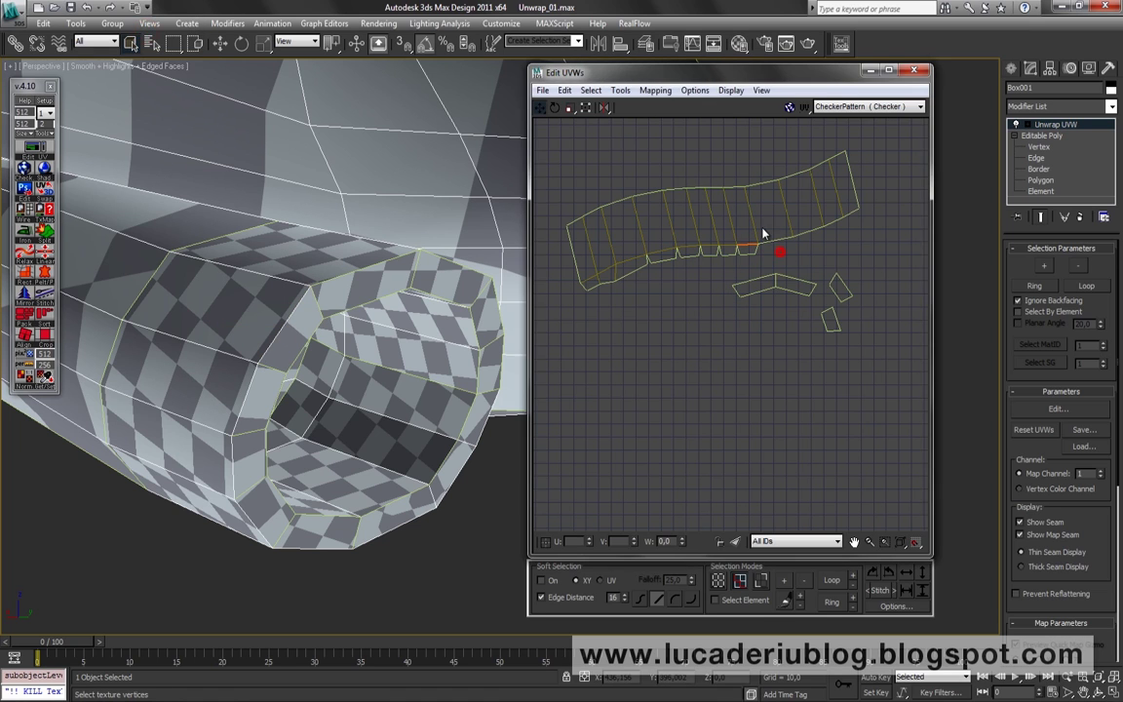
pyautogui.hotkey('alt', 's')
pyautogui.click(147, 31)
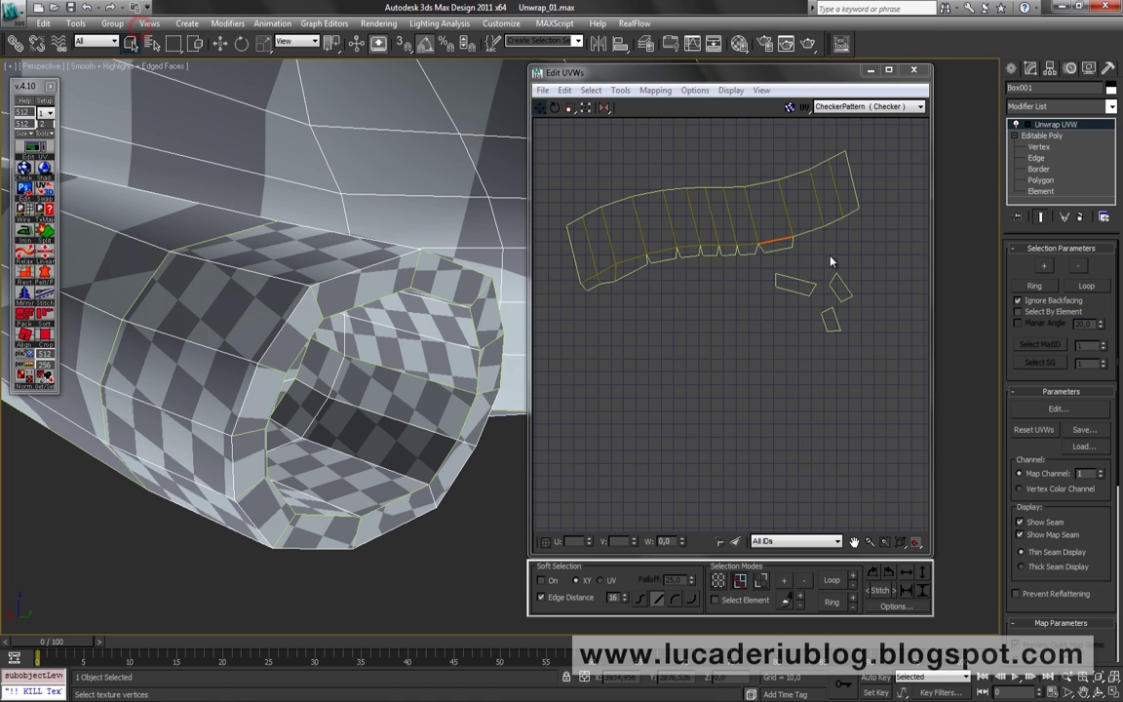
pyautogui.click(809, 234)
pyautogui.hotkey('alt', 's')
pyautogui.click(147, 31)
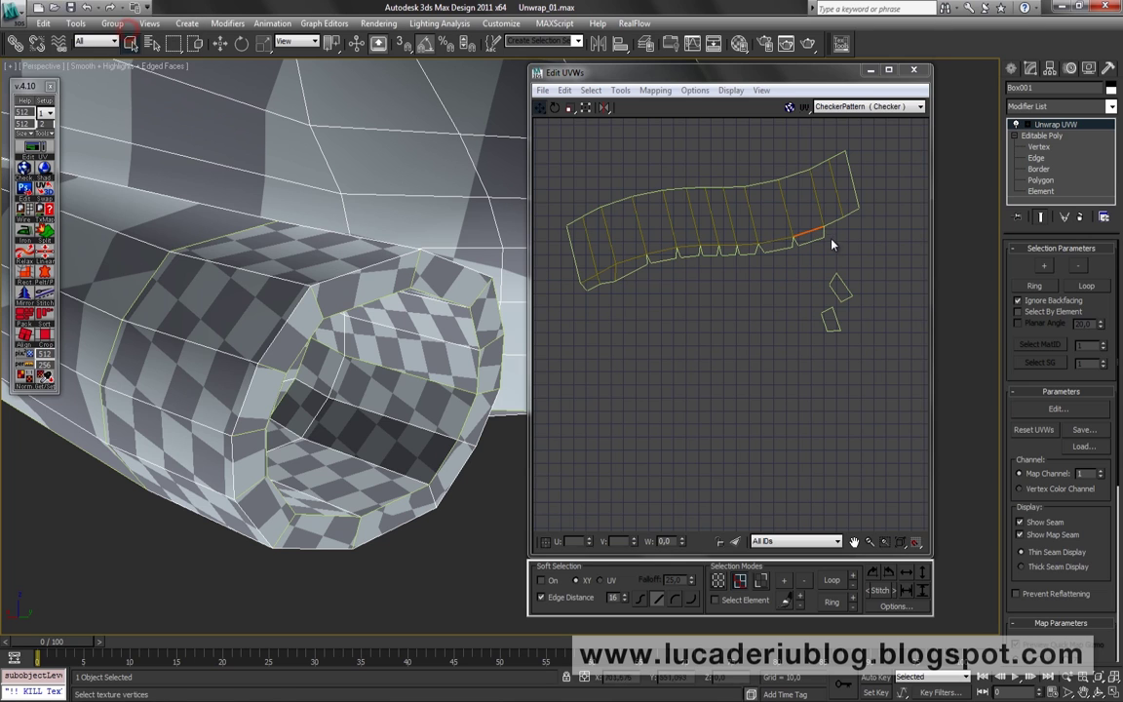
pyautogui.click(831, 226)
pyautogui.hotkey('alt', 's')
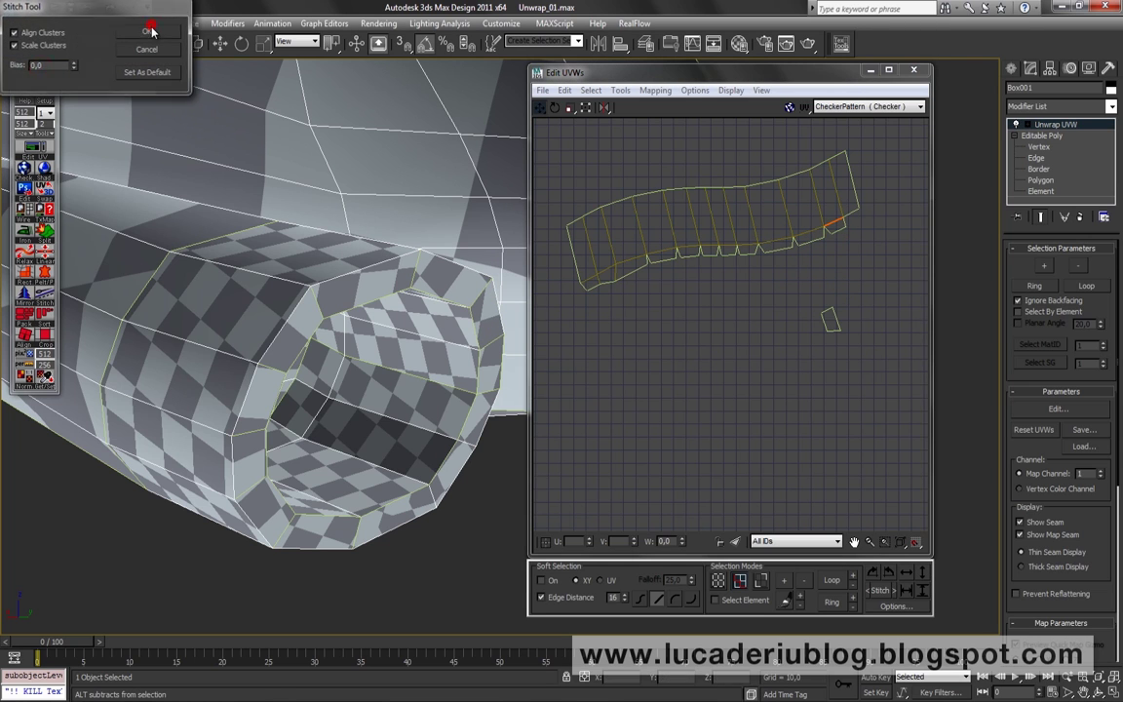
pyautogui.click(147, 31)
pyautogui.click(849, 212)
pyautogui.hotkey('alt', 's')
pyautogui.click(147, 32)
pyautogui.scroll(2, 644, 316)
pyautogui.click(718, 580)
# Target-weld the three stray spike vertices on the strip's lower edge onto their neighbours.
pyautogui.scroll(2, 638, 374)
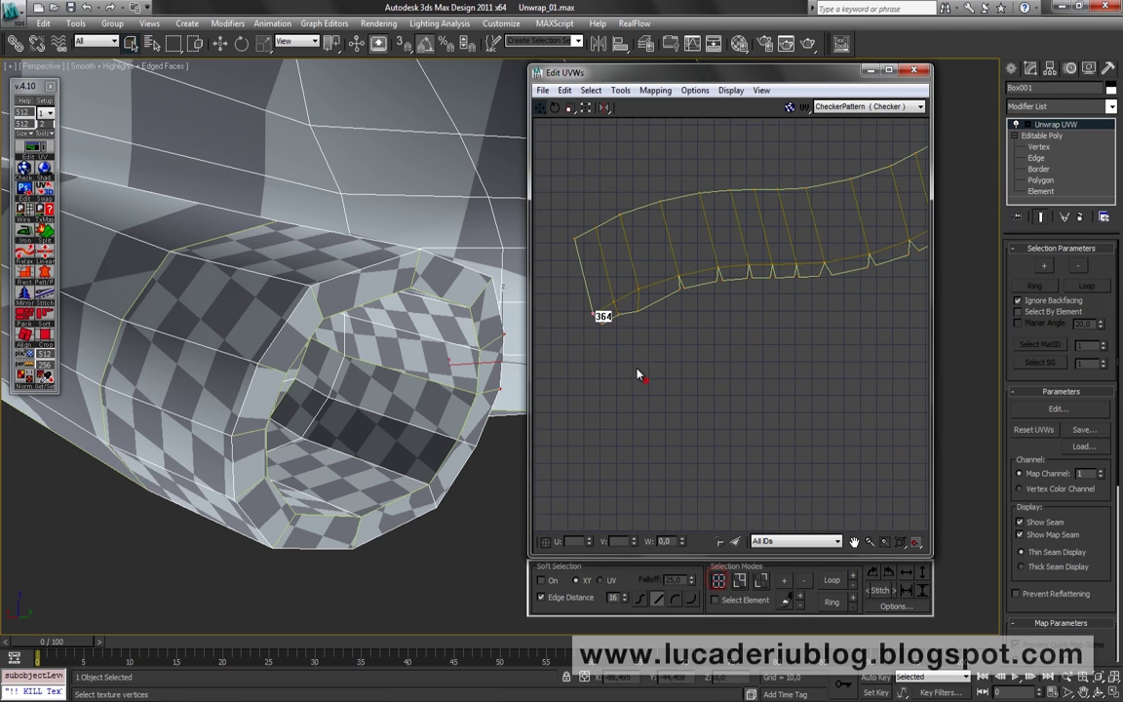
pyautogui.hotkey('ctrl', 'w')
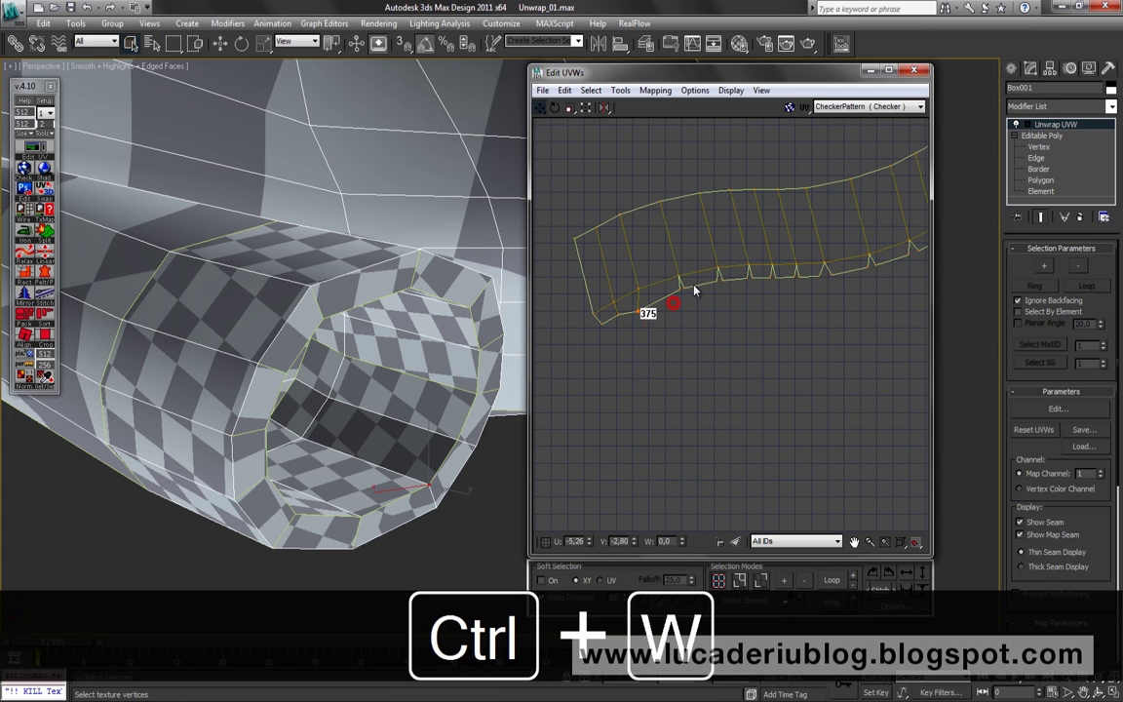
pyautogui.moveTo(693, 290); pyautogui.dragTo(745, 285)
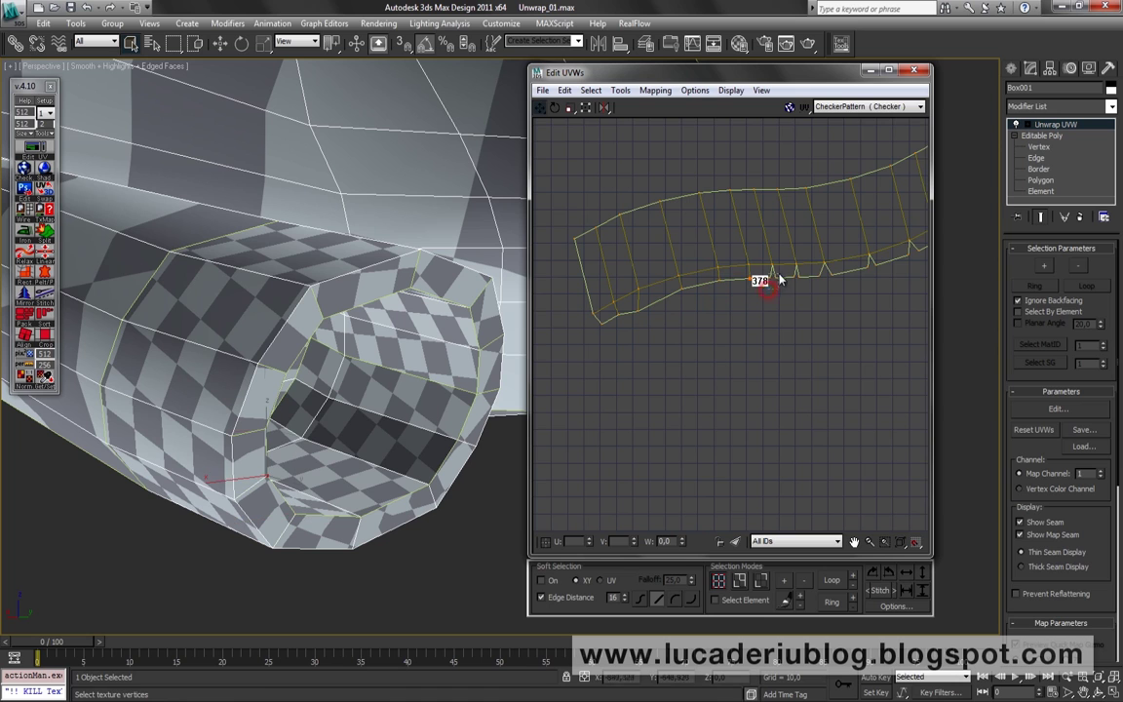
pyautogui.moveTo(830, 279); pyautogui.dragTo(673, 345)
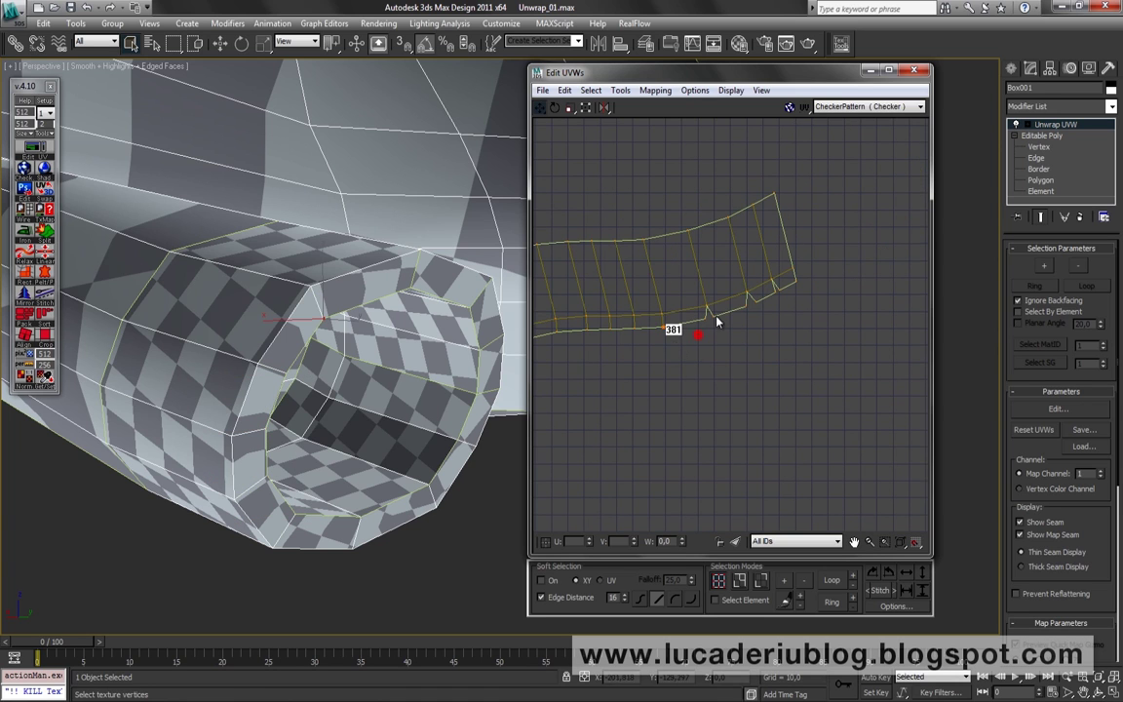
pyautogui.moveTo(772, 290); pyautogui.dragTo(748, 391)
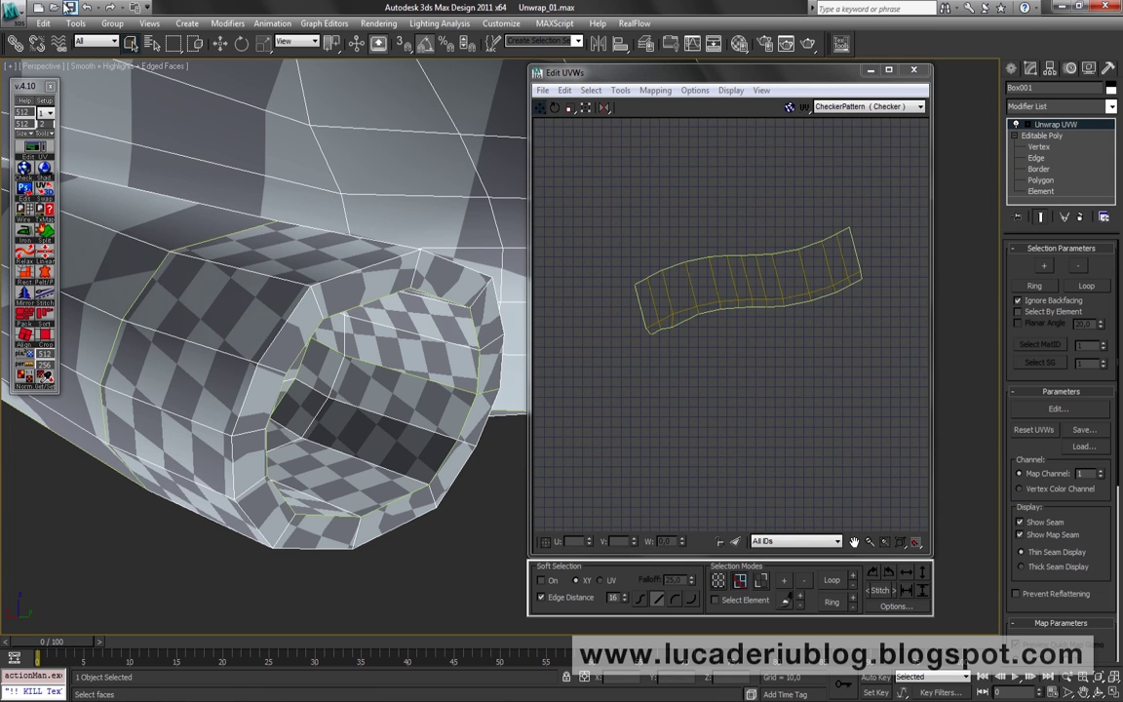
# Select the long strip's faces plus the second wall island and move both down-left together.
pyautogui.scroll(-3, 683, 331)
pyautogui.scroll(-1, 663, 386)
pyautogui.press('3')
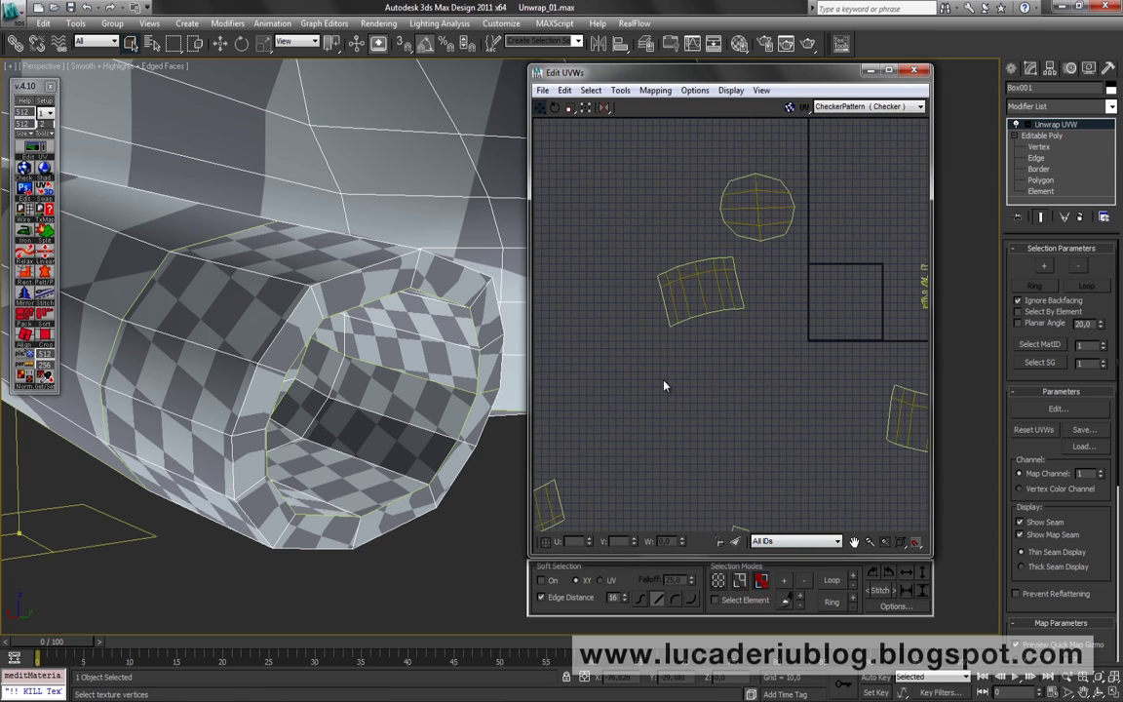
pyautogui.moveTo(752, 263); pyautogui.dragTo(753, 261)
pyautogui.moveTo(786, 338); pyautogui.dragTo(704, 278, button='middle')
pyautogui.keyDown('ctrl'); pyautogui.click(792, 327); pyautogui.keyUp('ctrl')
pyautogui.scroll(-2, 852, 248)
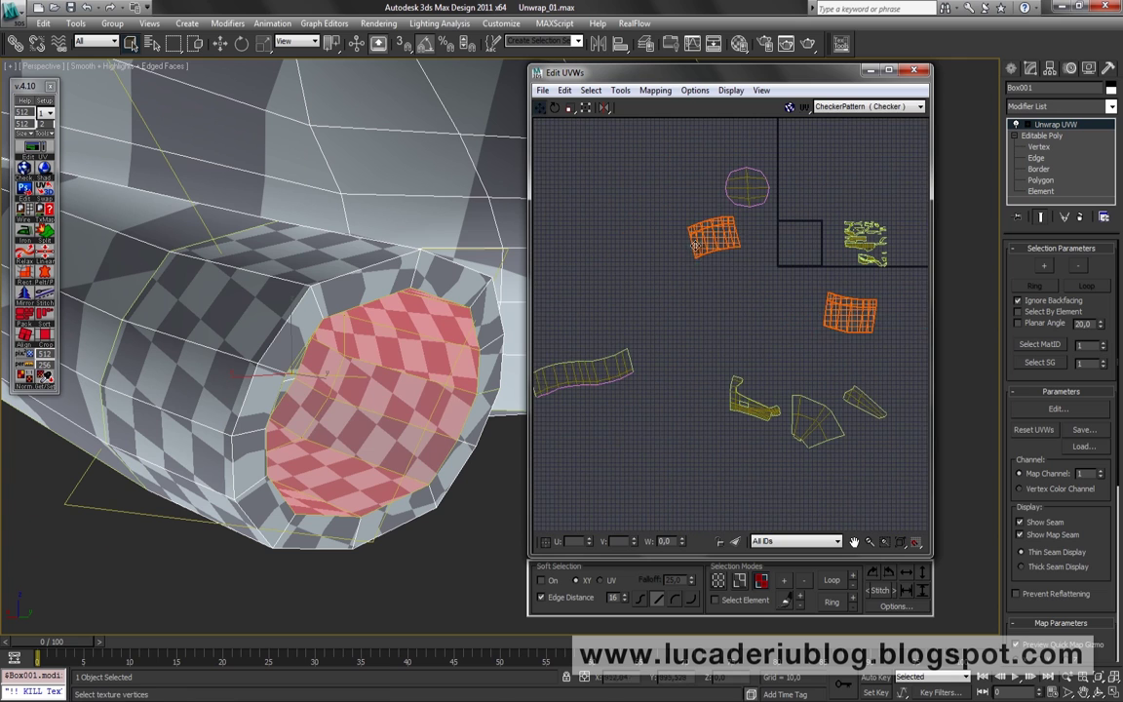
pyautogui.moveTo(699, 243); pyautogui.dragTo(557, 445)
pyautogui.click(663, 342)
# In Edge mode, select the strip edge that joins the other island.
pyautogui.scroll(2, 739, 386)
pyautogui.click(741, 580)
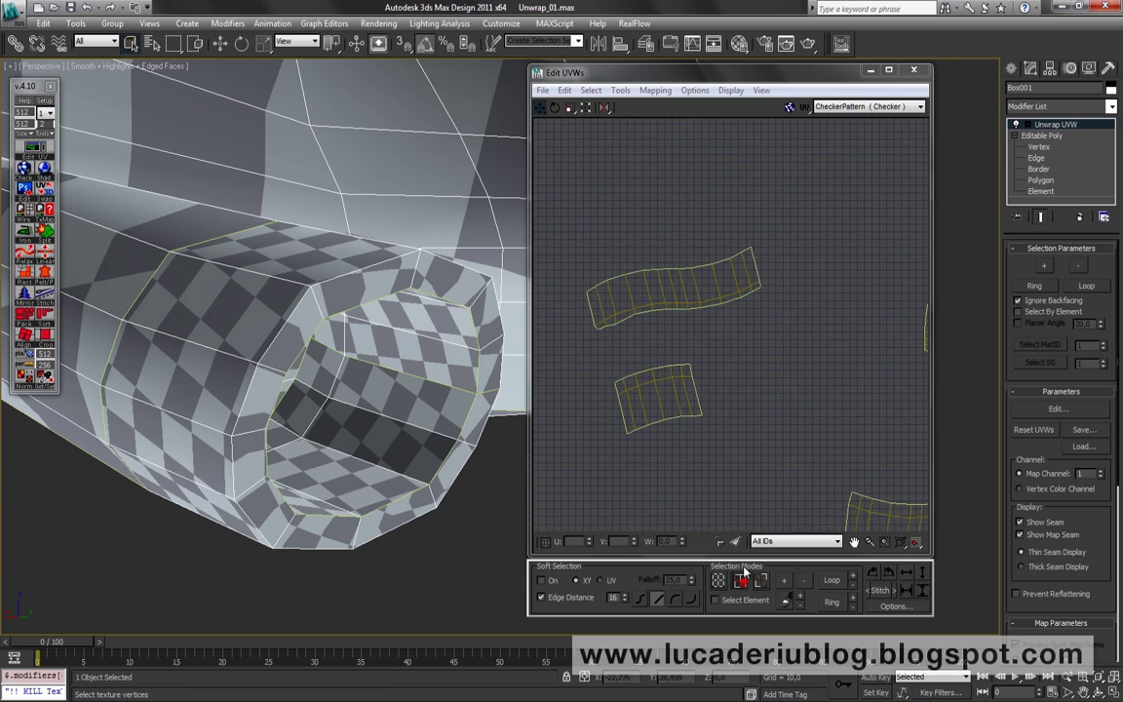
pyautogui.click(606, 328)
pyautogui.scroll(1, 638, 318)
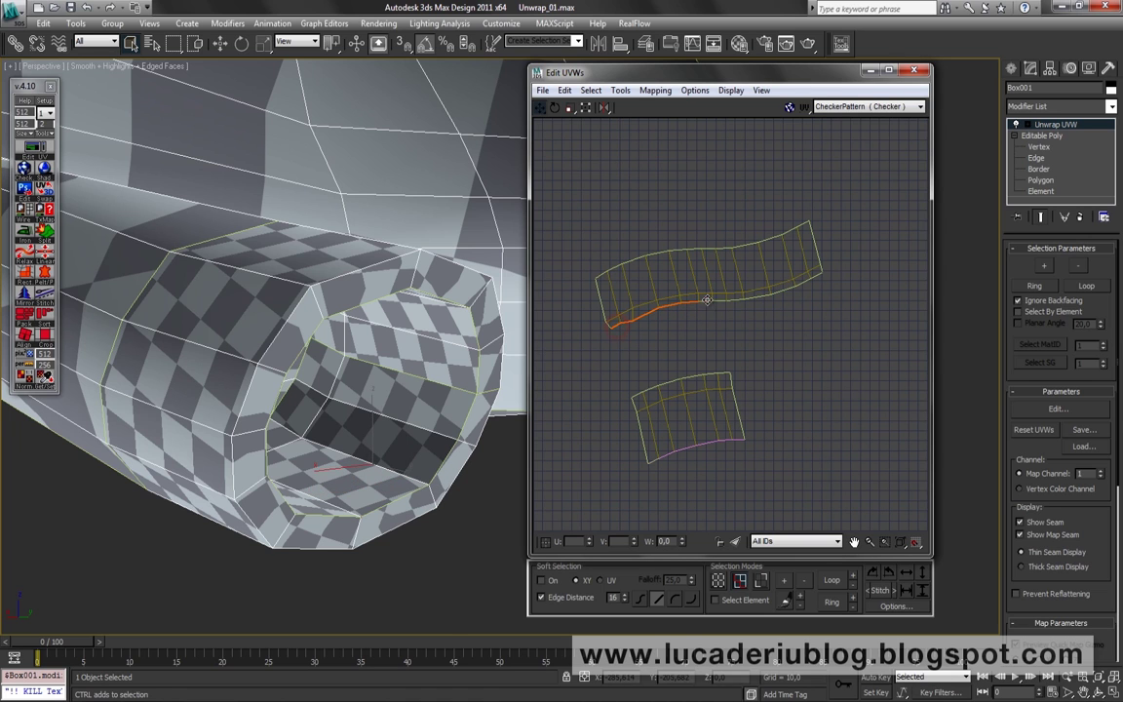
# Stitch the smaller island onto the strip along the selected shared edge.
pyautogui.hotkey('alt', 's')
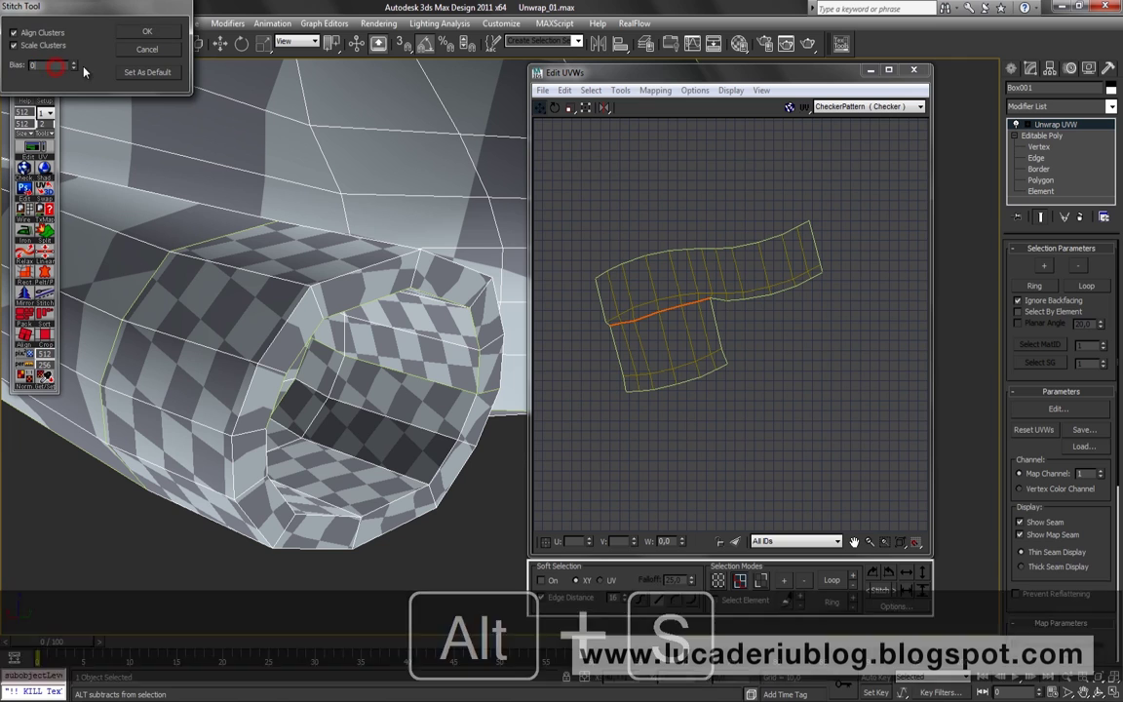
pyautogui.click(147, 31)
pyautogui.moveTo(752, 324); pyautogui.dragTo(640, 342, button='middle')
pyautogui.scroll(1, 623, 349)
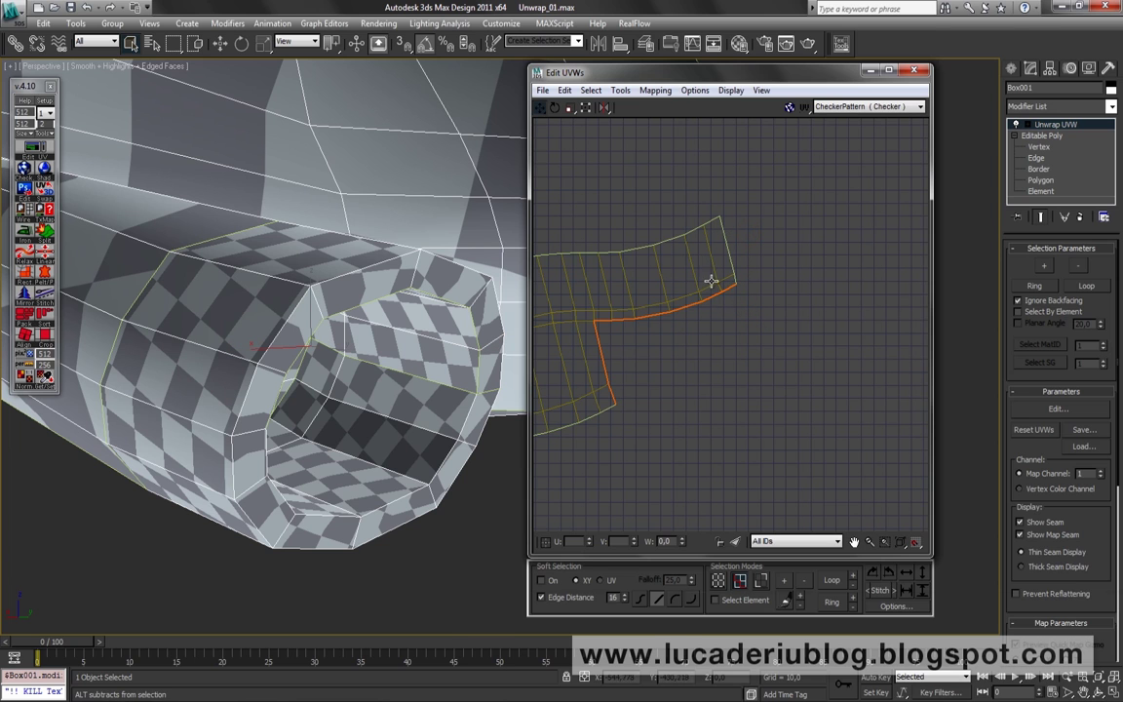
# Stitch along the second shared edge and pan out to view all UV islands.
pyautogui.hotkey('alt', 's')
pyautogui.click(159, 31)
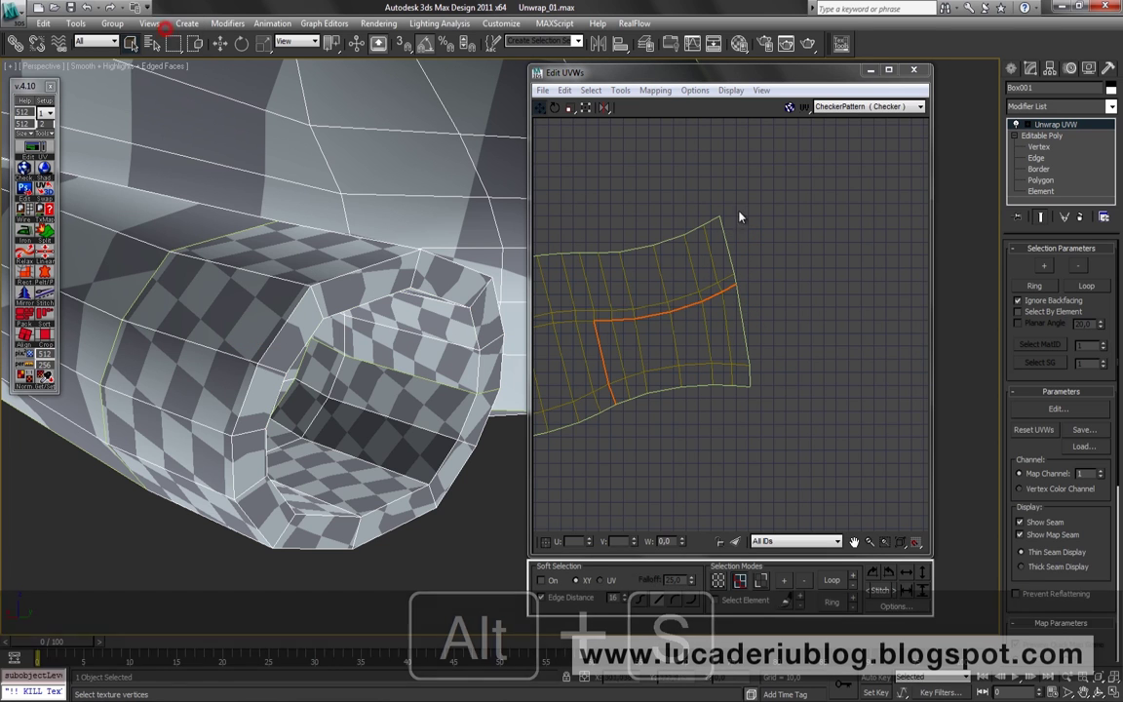
pyautogui.moveTo(740, 216); pyautogui.dragTo(776, 296, button='middle')
pyautogui.scroll(-3, 776, 295)
pyautogui.moveTo(684, 359); pyautogui.dragTo(548, 321, button='middle')
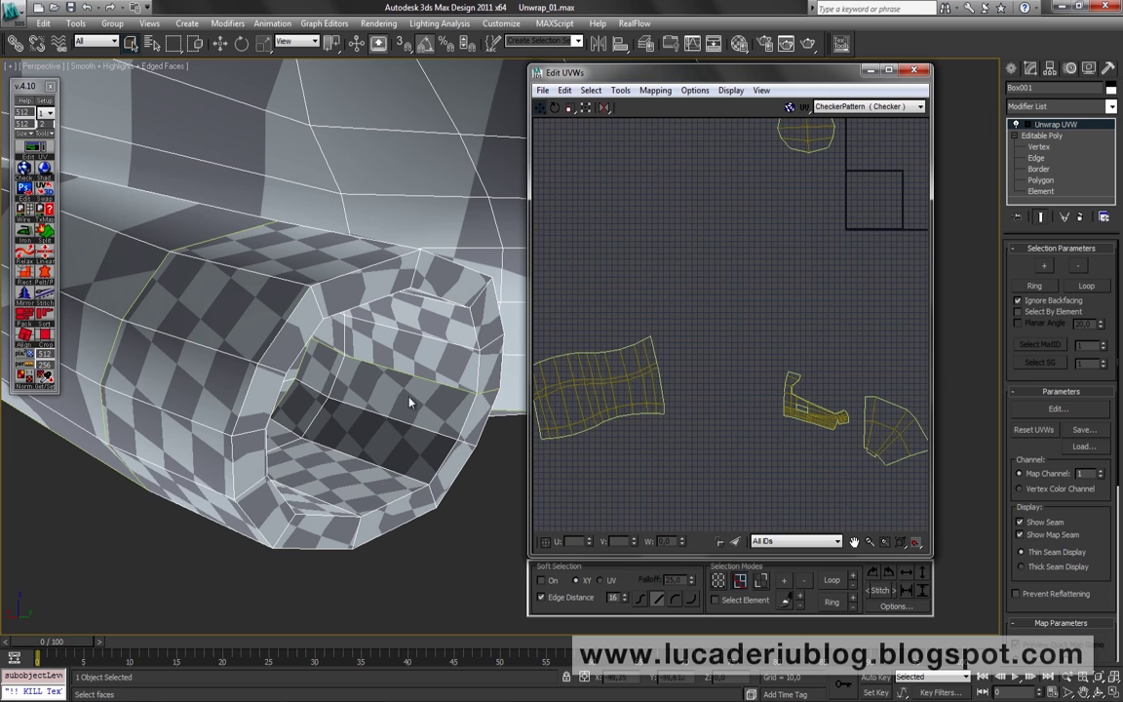
# Select the whole combined tube-wall island and relax it into an even curved band.
pyautogui.moveTo(640, 455); pyautogui.dragTo(738, 426, button='middle')
pyautogui.click(761, 581)
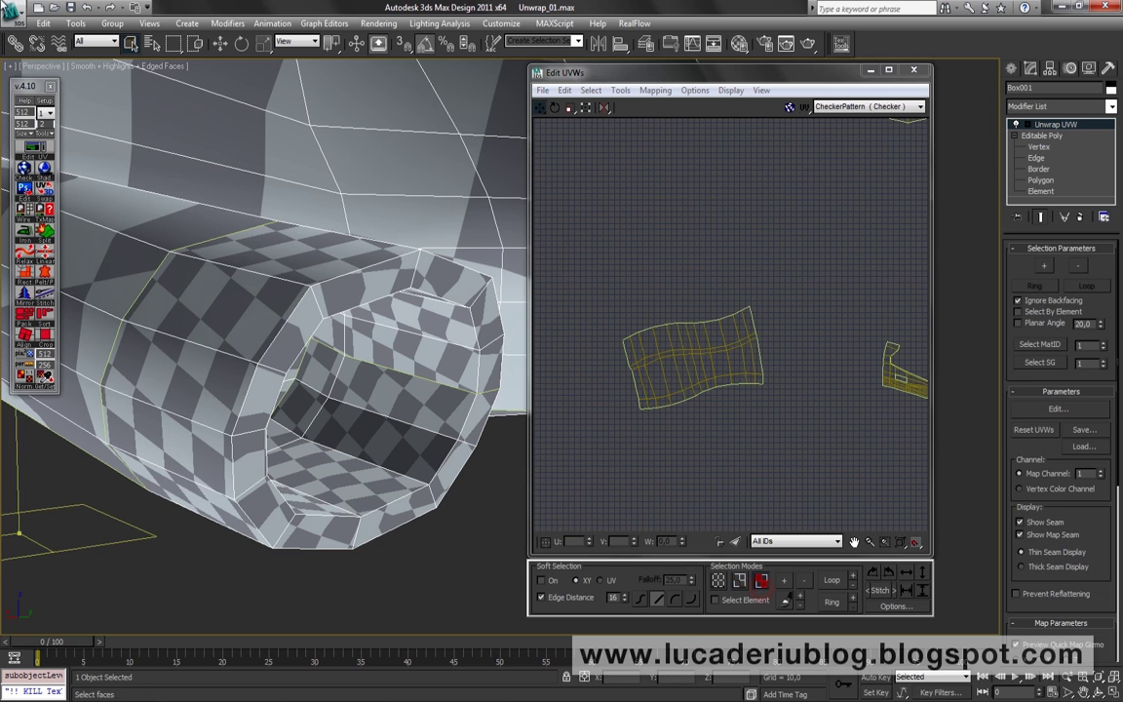
pyautogui.moveTo(594, 293); pyautogui.dragTo(780, 424)
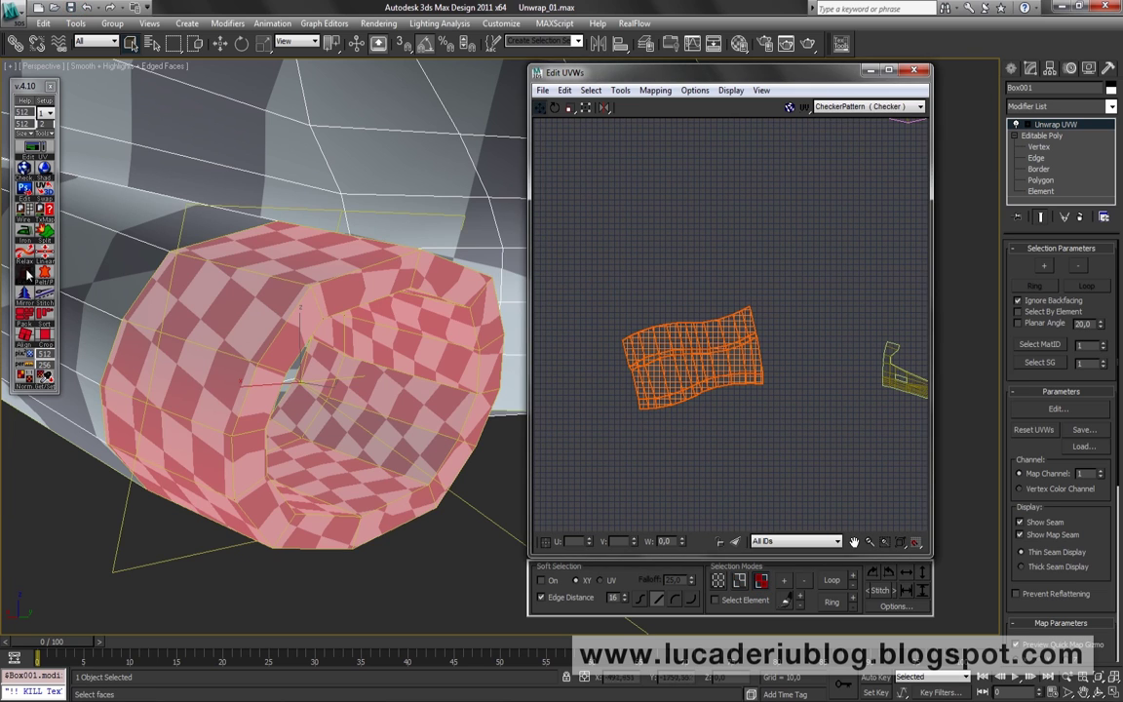
pyautogui.click(25, 252)
# Move the tube island up and right beside the other shells, then clear the selection.
pyautogui.click(660, 225)
pyautogui.click(618, 310)
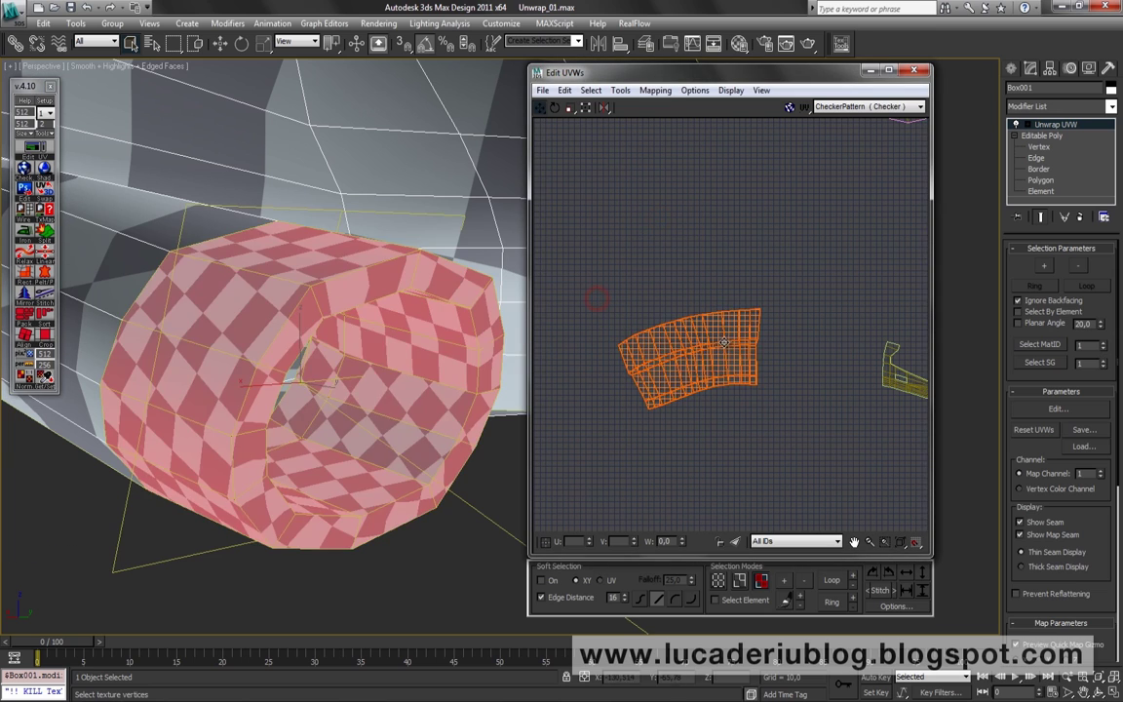
pyautogui.moveTo(619, 310); pyautogui.dragTo(697, 179)
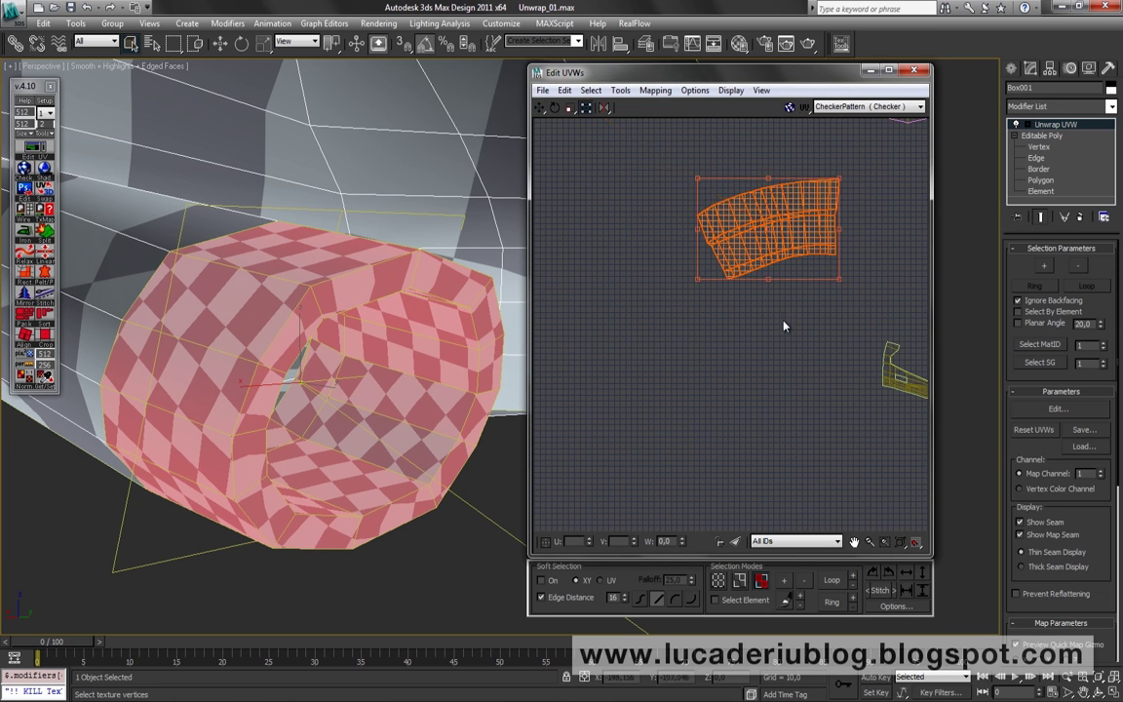
pyautogui.scroll(-2, 784, 326)
pyautogui.click(720, 333)
pyautogui.click(746, 426)
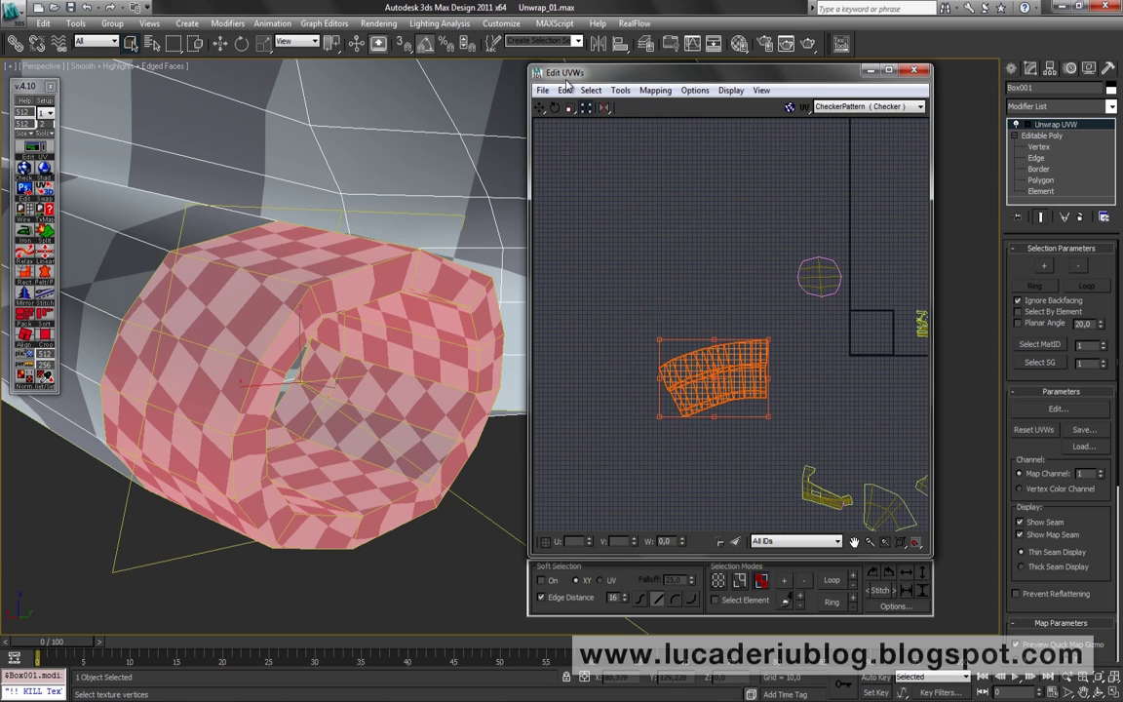
pyautogui.moveTo(717, 350); pyautogui.dragTo(673, 289, button='middle')
pyautogui.click(726, 458)
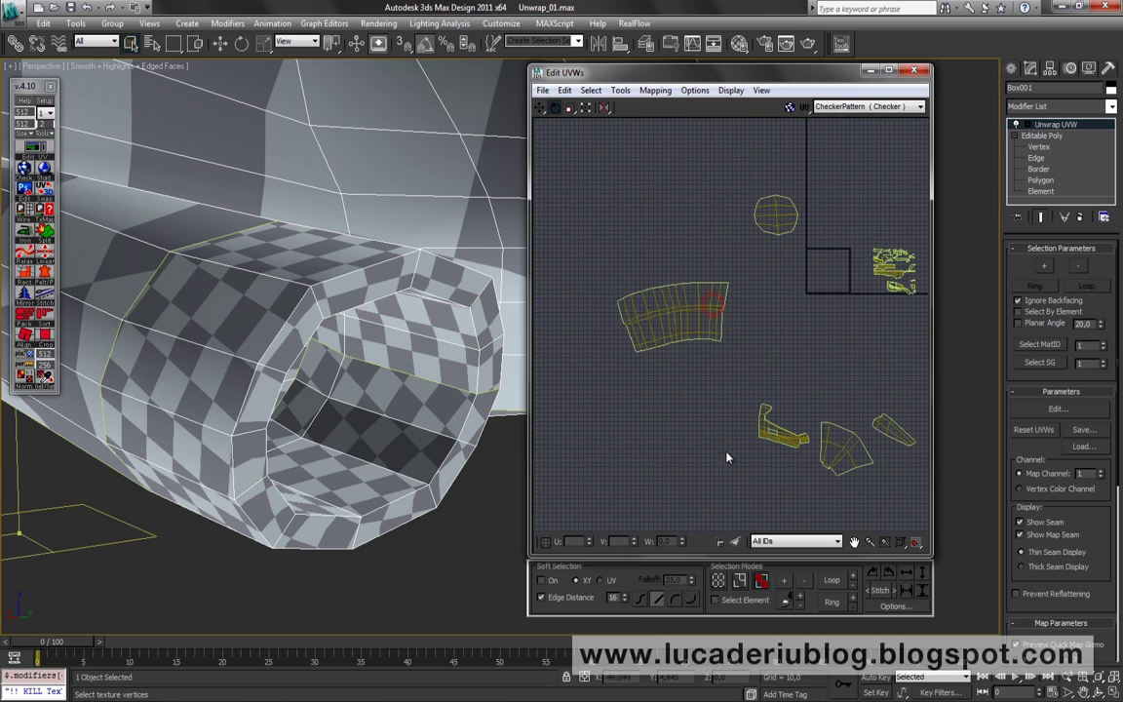
pyautogui.scroll(2, 674, 337)
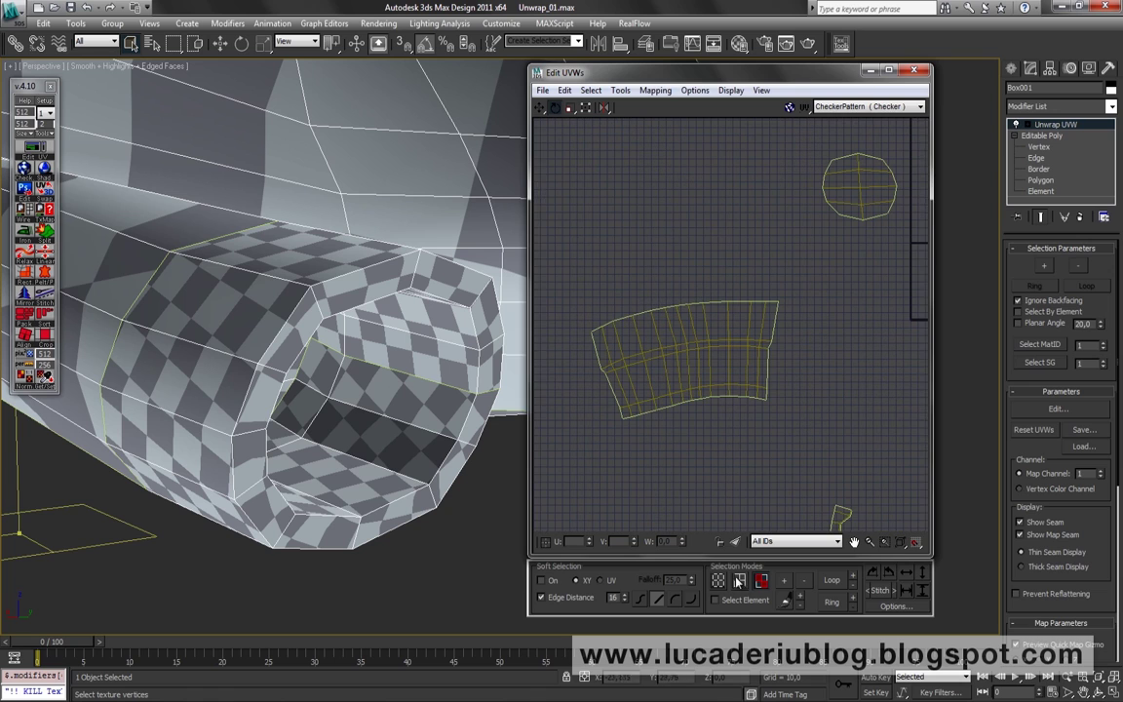
# Select and straighten the top and middle horizontal edge loops.
pyautogui.click(776, 481)
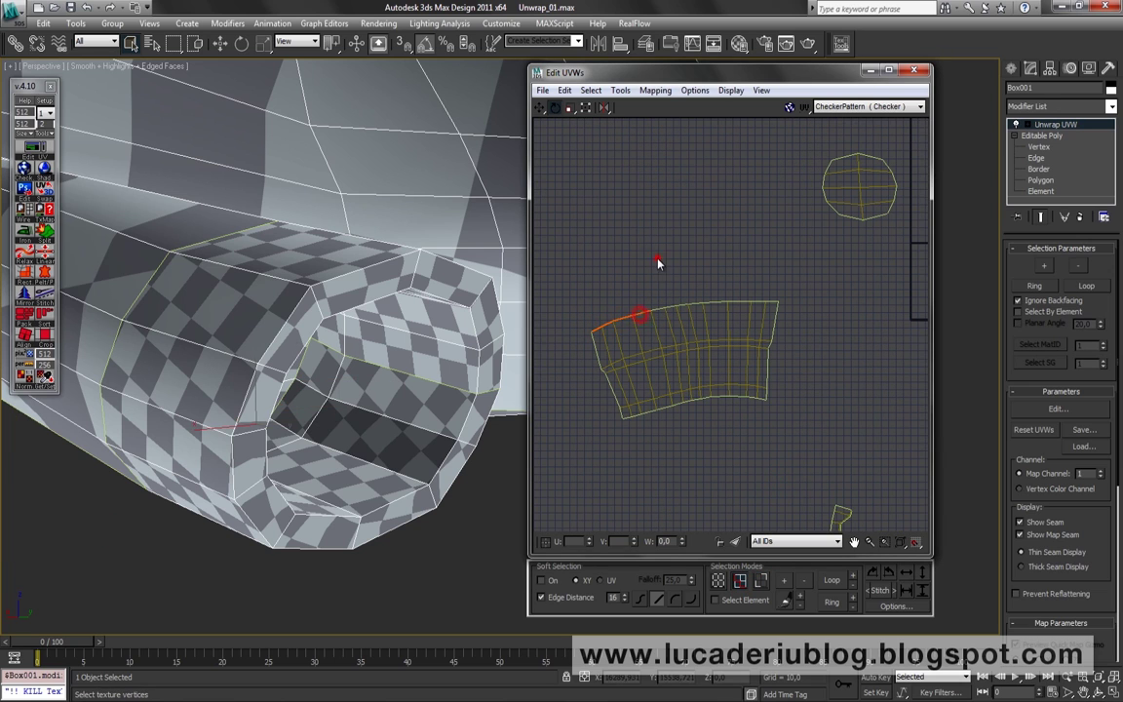
pyautogui.click(828, 580)
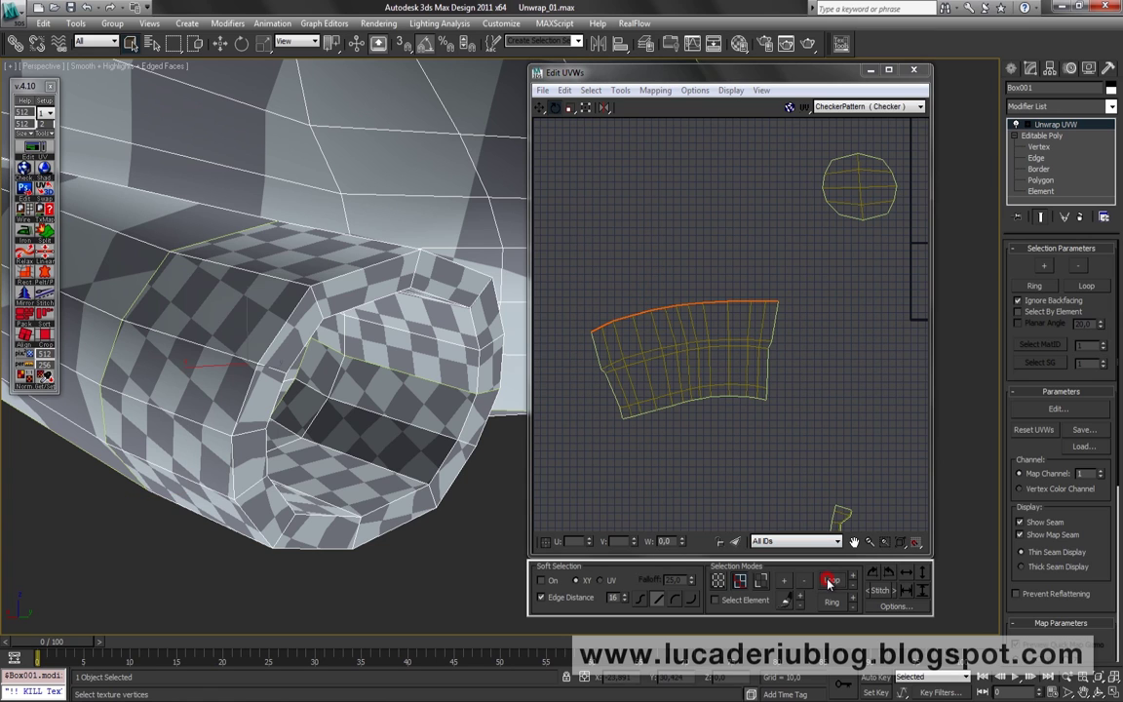
pyautogui.click(47, 253)
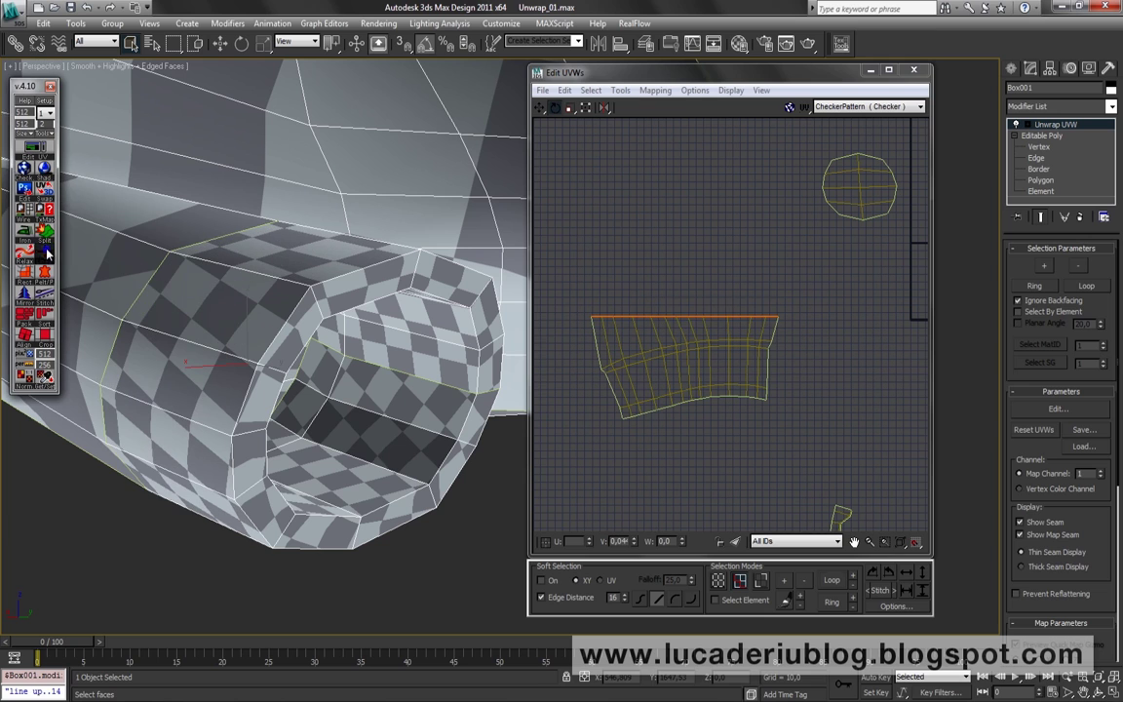
pyautogui.click(615, 361)
pyautogui.click(832, 581)
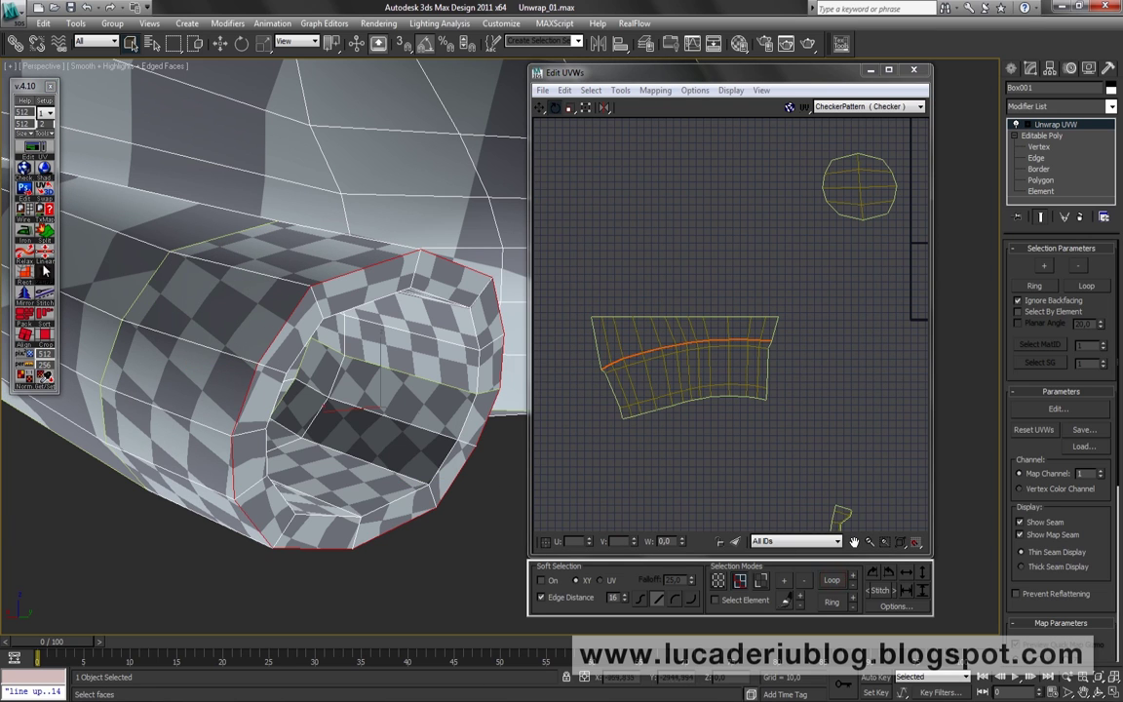
pyautogui.click(43, 263)
# Straighten the next row's edge loop and the bottom border loop horizontally.
pyautogui.click(634, 367)
pyautogui.click(833, 581)
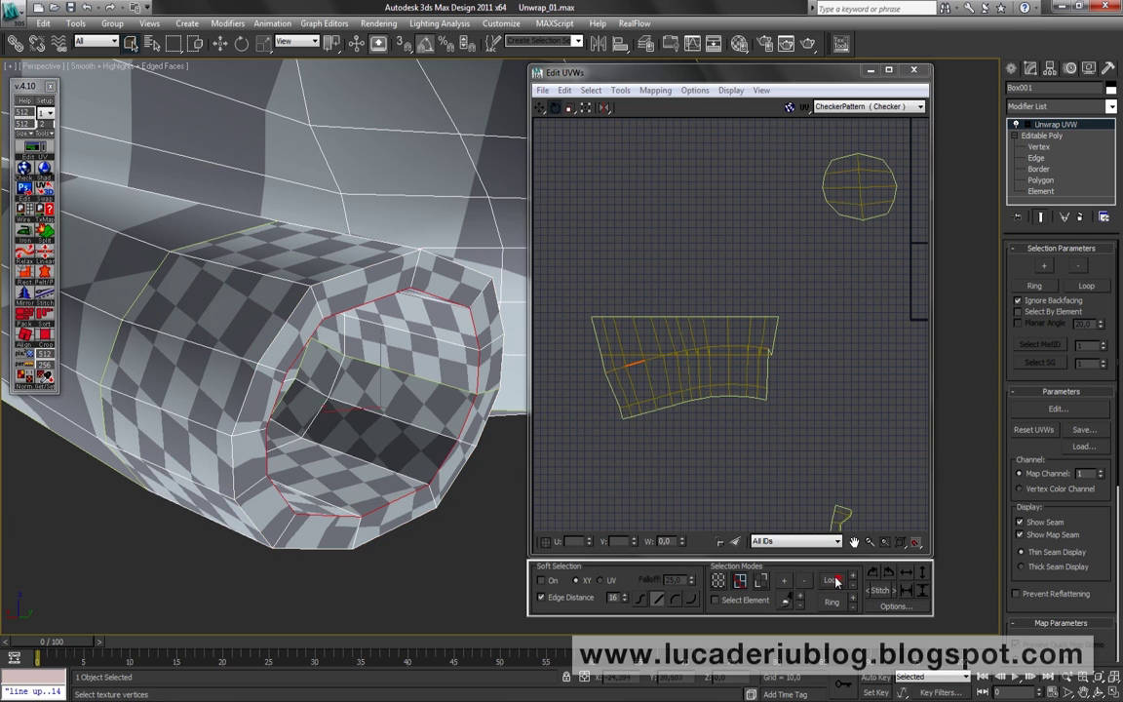
pyautogui.click(45, 256)
pyautogui.click(648, 400)
pyautogui.click(829, 581)
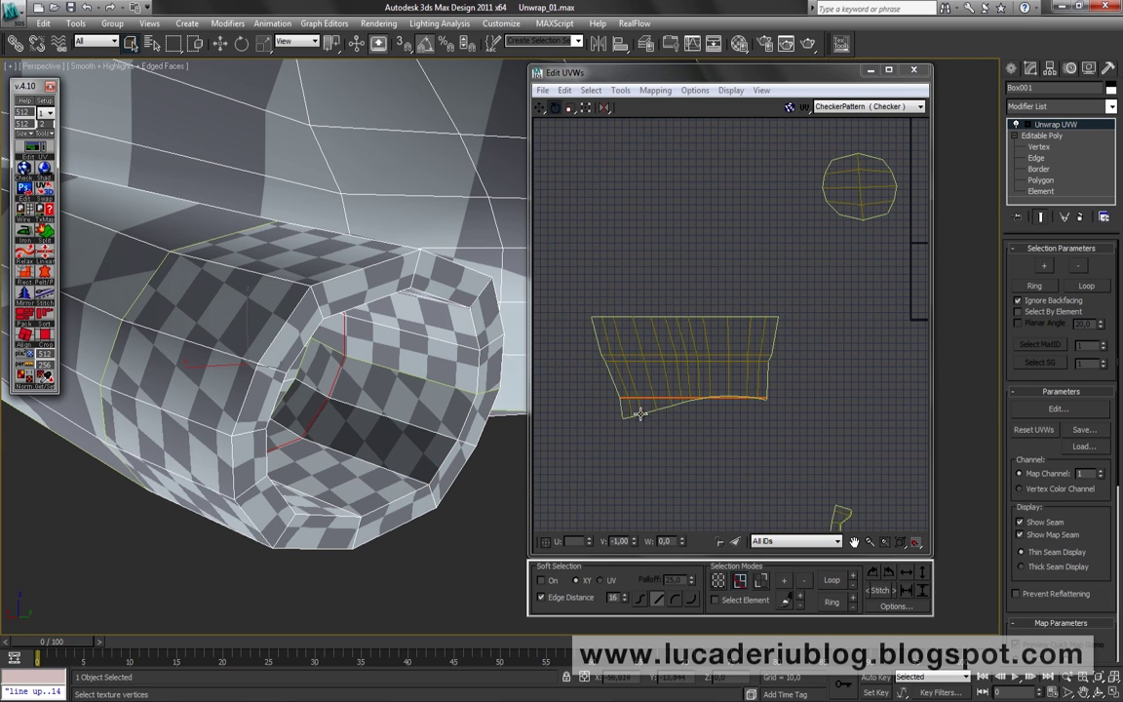
pyautogui.click(637, 414)
pyautogui.click(829, 581)
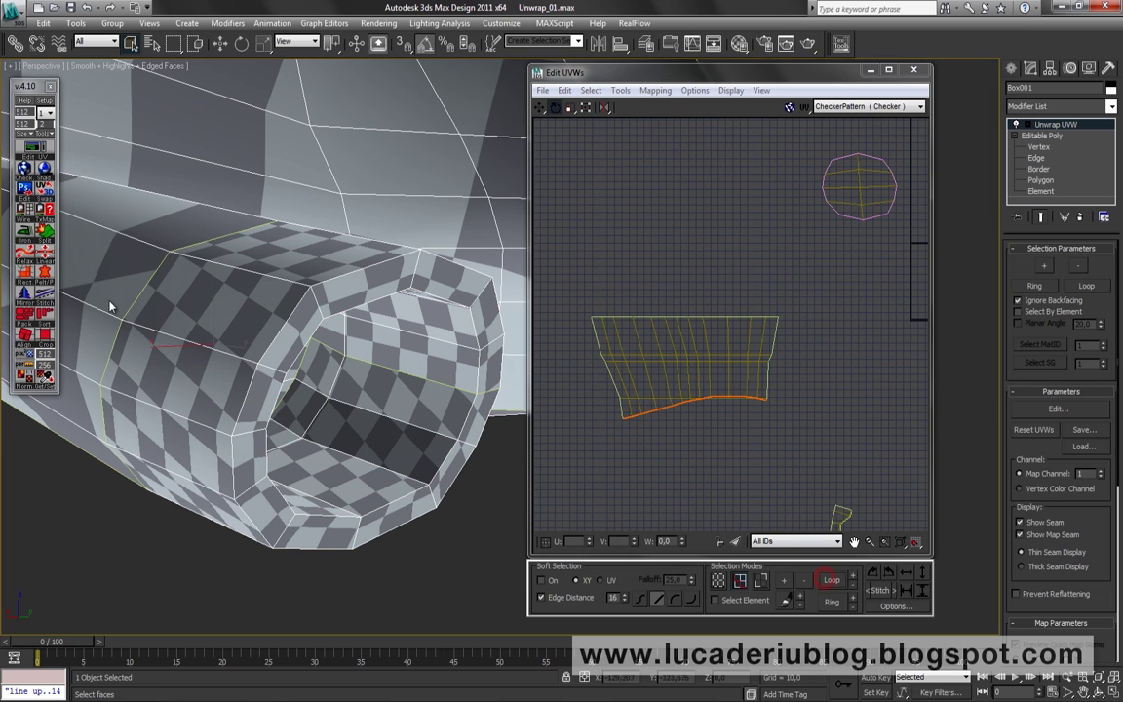
pyautogui.click(41, 230)
# Select all vertices of the tube shell and scale it wider horizontally.
pyautogui.moveTo(623, 287); pyautogui.dragTo(661, 260, button='middle')
pyautogui.click(719, 580)
pyautogui.moveTo(703, 421); pyautogui.dragTo(668, 421, button='middle')
pyautogui.scroll(3, 783, 330)
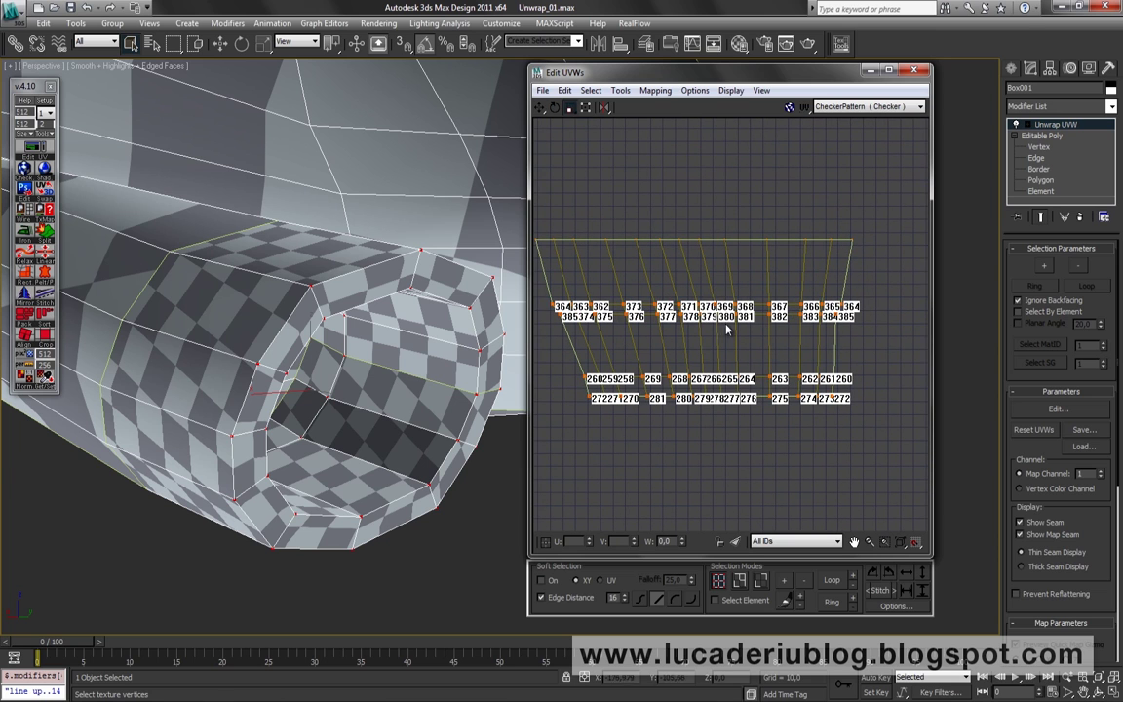
pyautogui.click(585, 108)
pyautogui.moveTo(841, 305); pyautogui.dragTo(853, 306)
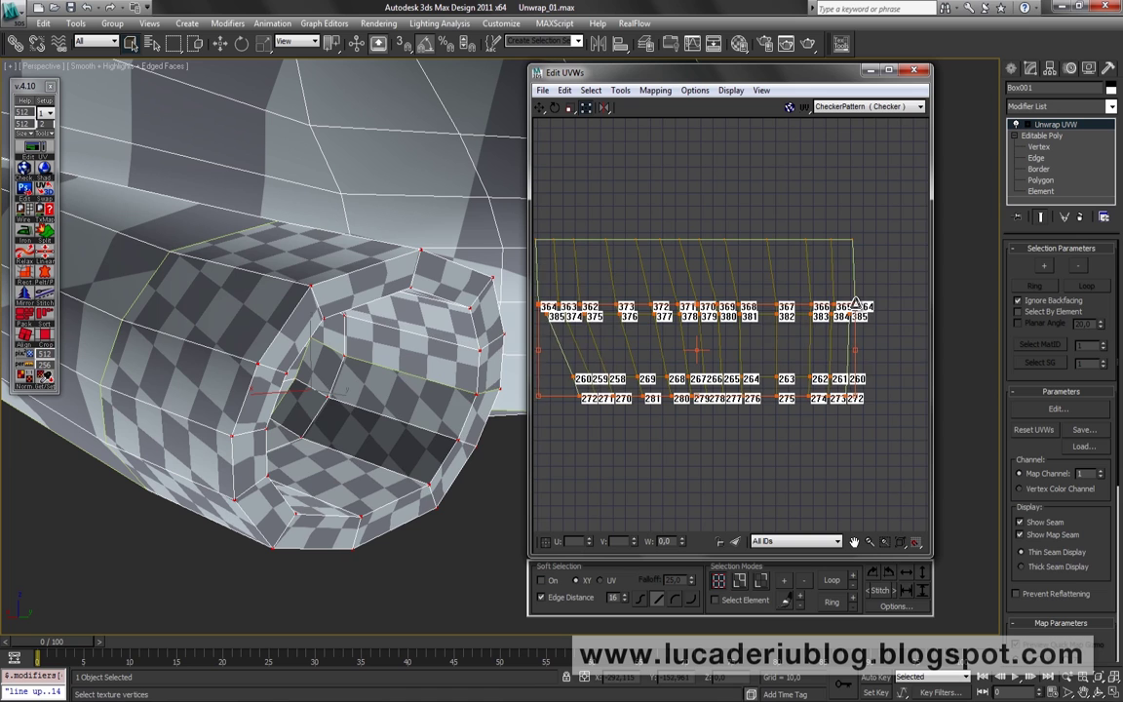
pyautogui.click(876, 340)
# Scale the bottom two vertex rows and a middle row wider to match the top row.
pyautogui.moveTo(867, 413); pyautogui.dragTo(553, 366)
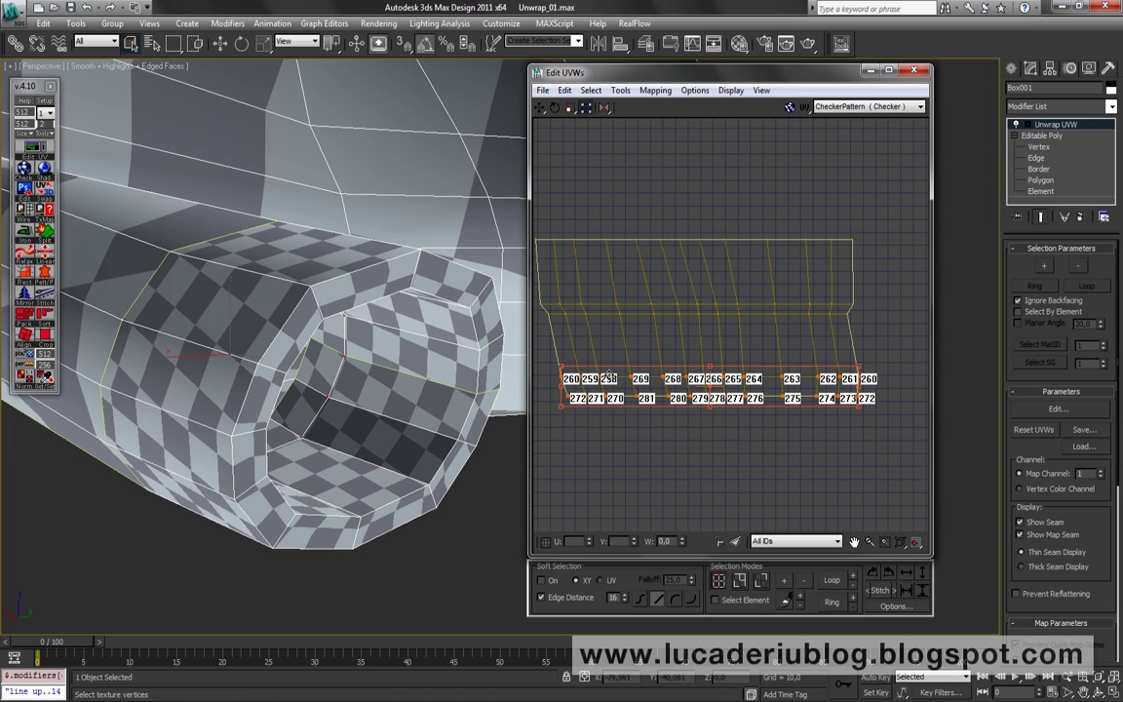
pyautogui.click(596, 375)
pyautogui.moveTo(549, 369); pyautogui.dragTo(542, 366)
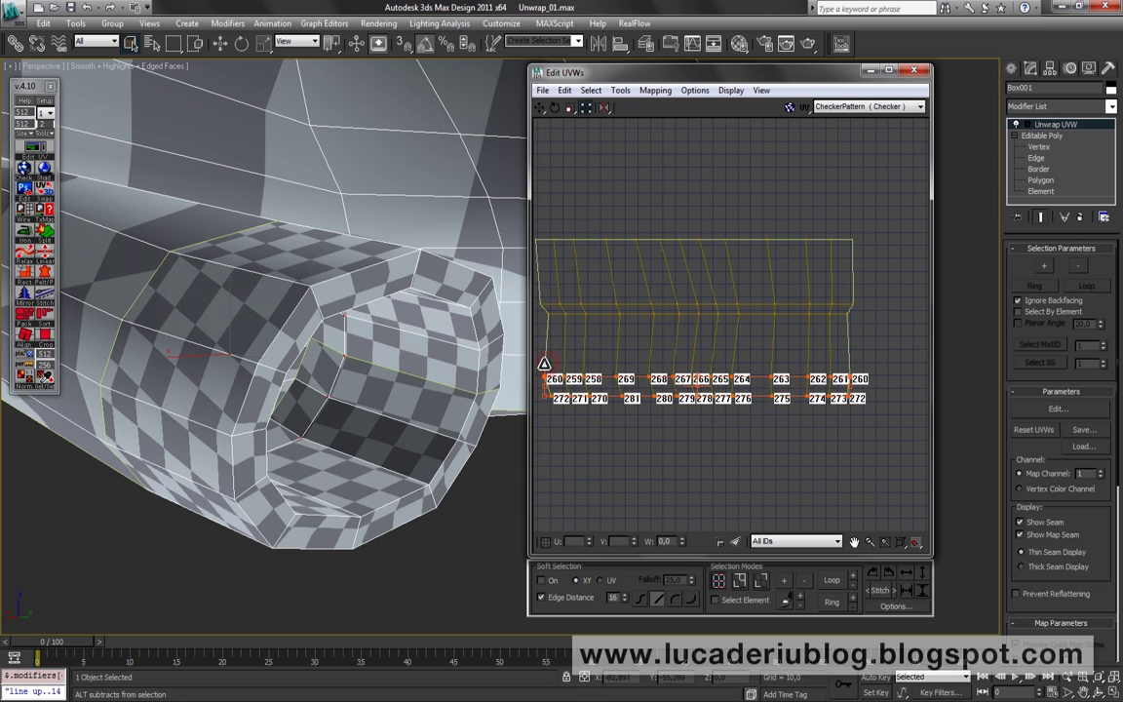
pyautogui.click(552, 307)
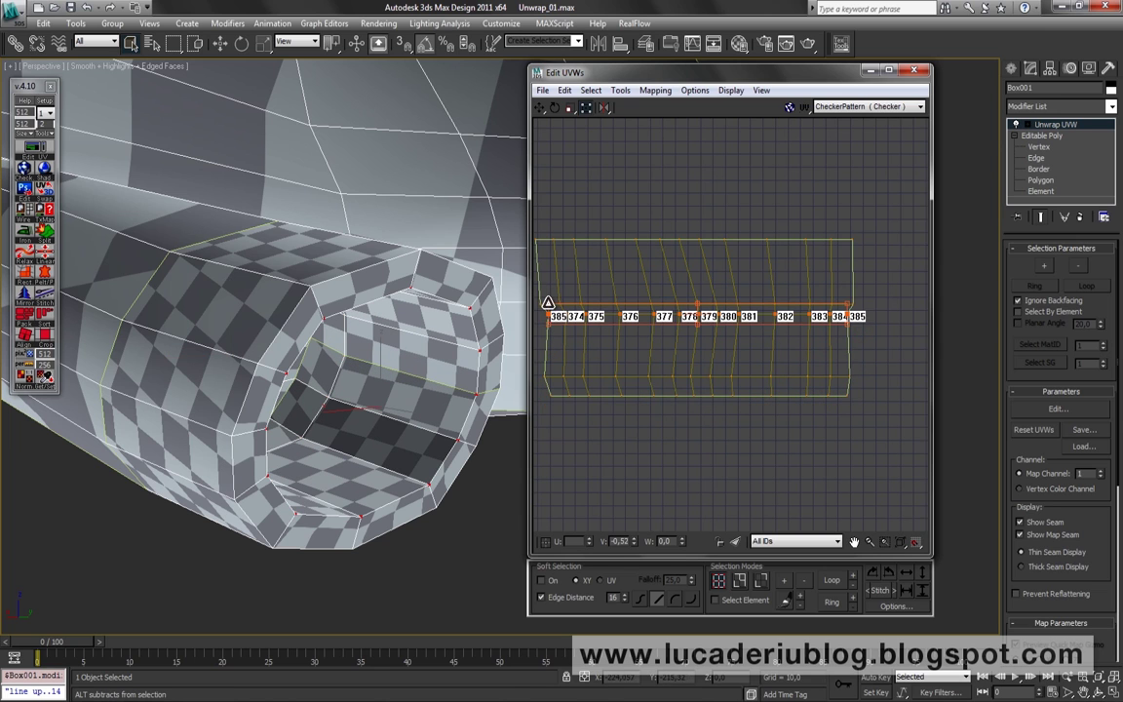
pyautogui.moveTo(549, 303); pyautogui.dragTo(541, 310)
pyautogui.moveTo(542, 417); pyautogui.dragTo(879, 389)
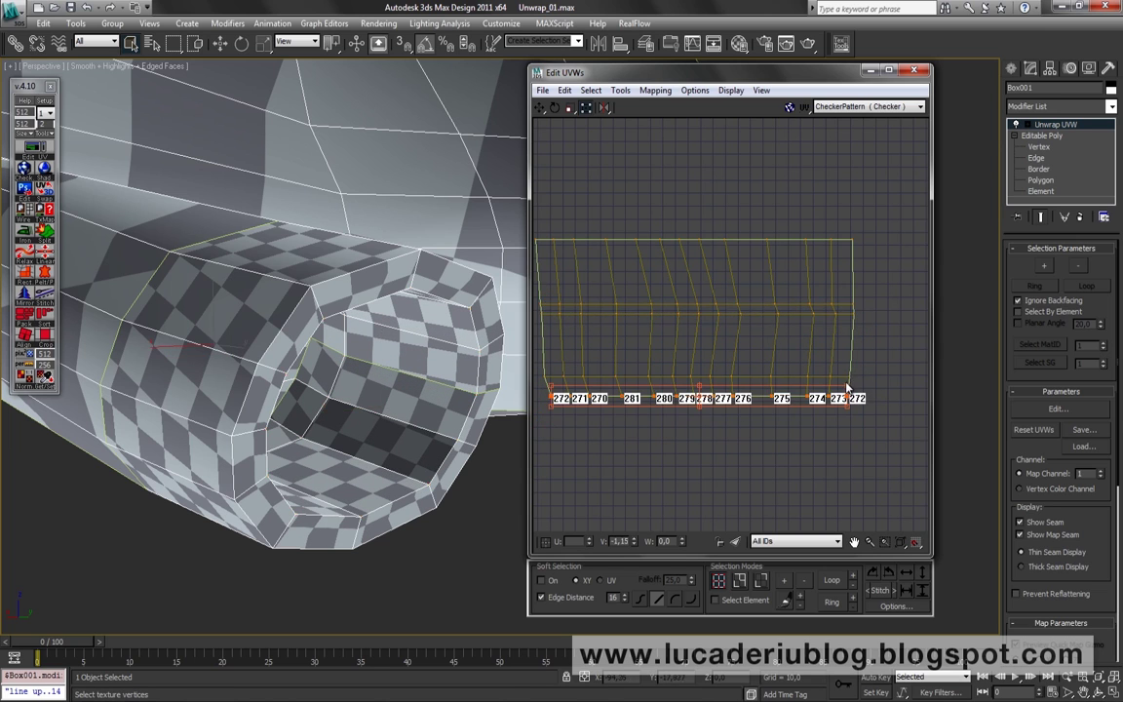
# Select and straighten the vertical edge loops in the rightmost columns.
pyautogui.click(739, 581)
pyautogui.moveTo(888, 441); pyautogui.dragTo(837, 239)
pyautogui.keyDown('alt'); pyautogui.moveTo(856, 506); pyautogui.dragTo(856, 506); pyautogui.keyUp('alt')
pyautogui.click(841, 247)
pyautogui.click(850, 375)
pyautogui.click(831, 580)
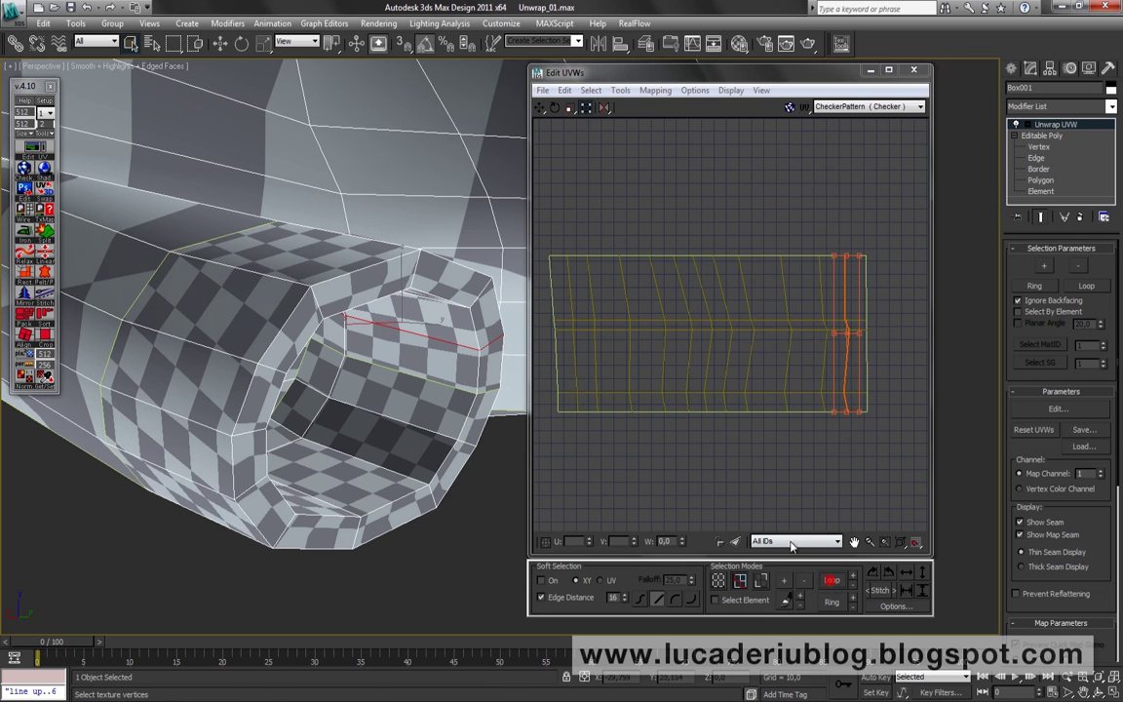
pyautogui.click(819, 281)
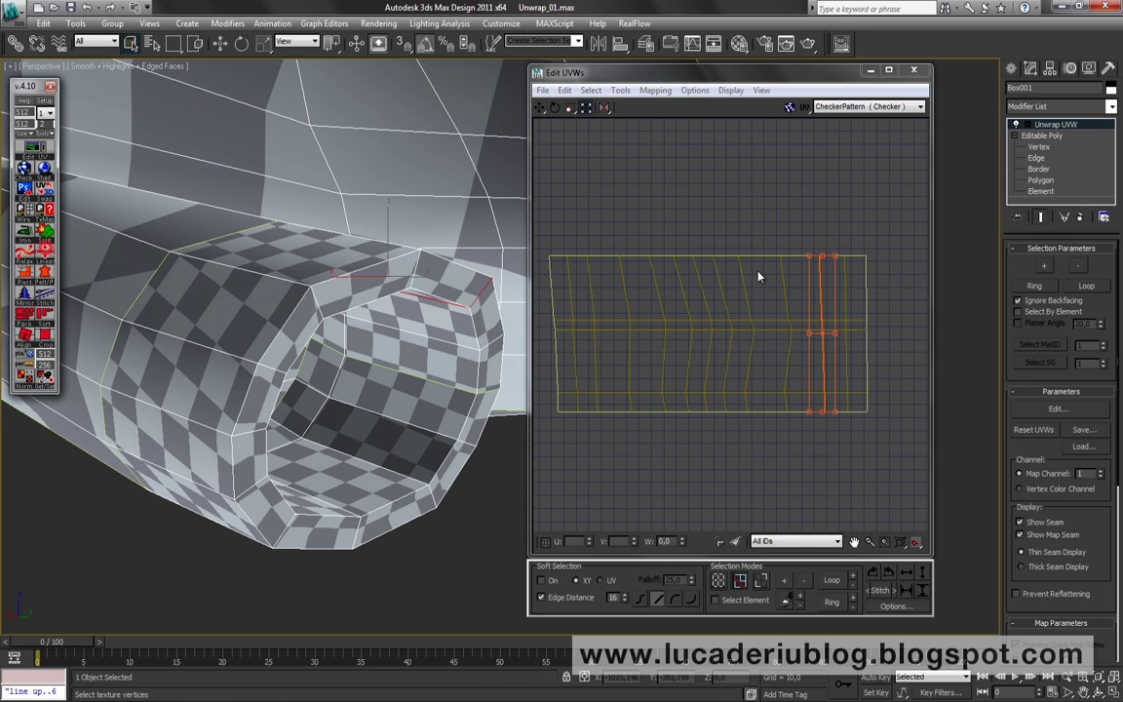
pyautogui.click(783, 281)
pyautogui.click(831, 580)
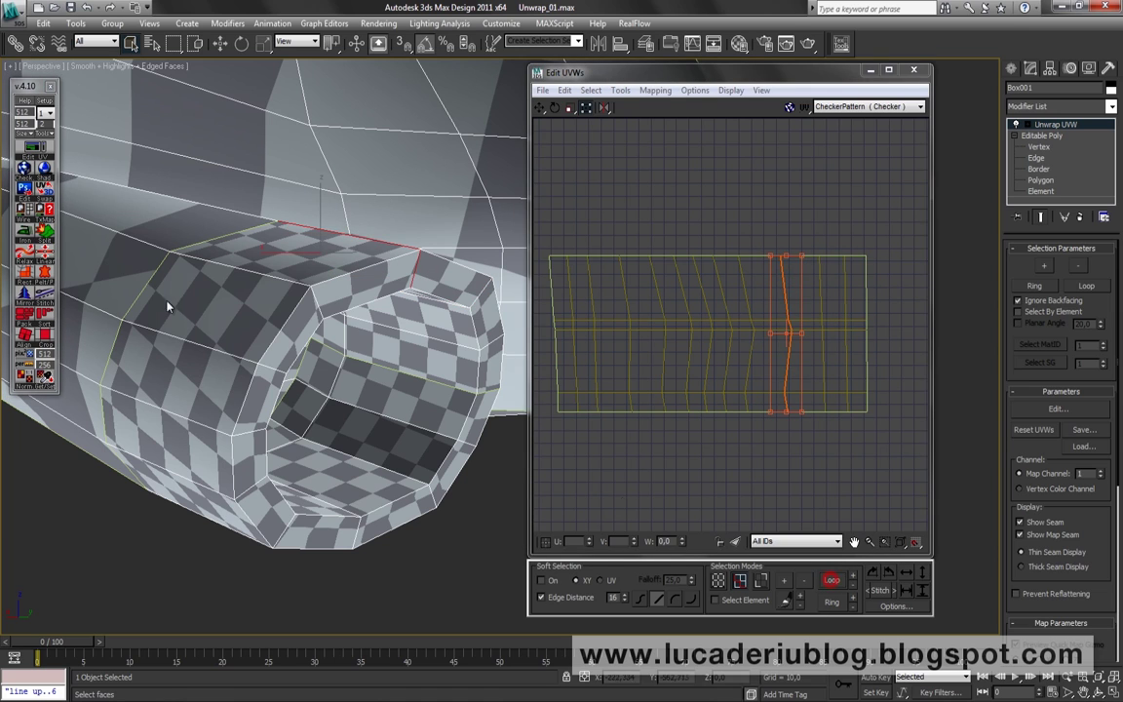
pyautogui.click(51, 257)
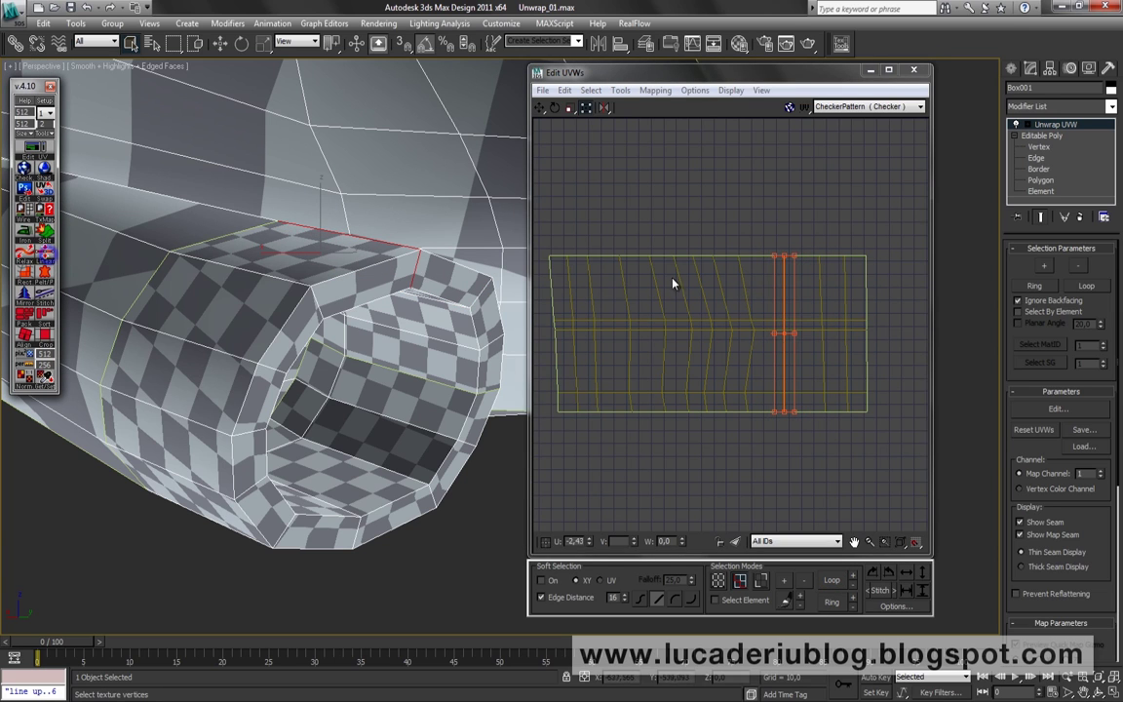
# Straighten the vertical edge loops of the next columns moving leftward.
pyautogui.click(744, 292)
pyautogui.click(828, 589)
pyautogui.click(51, 256)
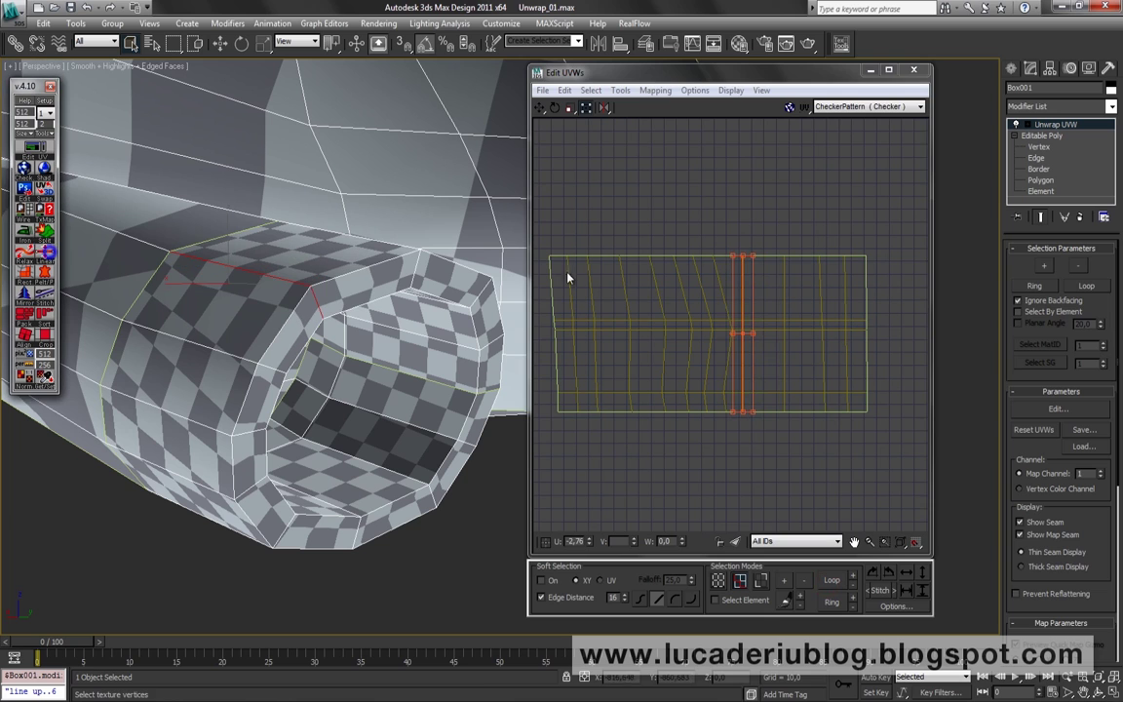
pyautogui.click(818, 289)
pyautogui.click(828, 588)
pyautogui.click(50, 256)
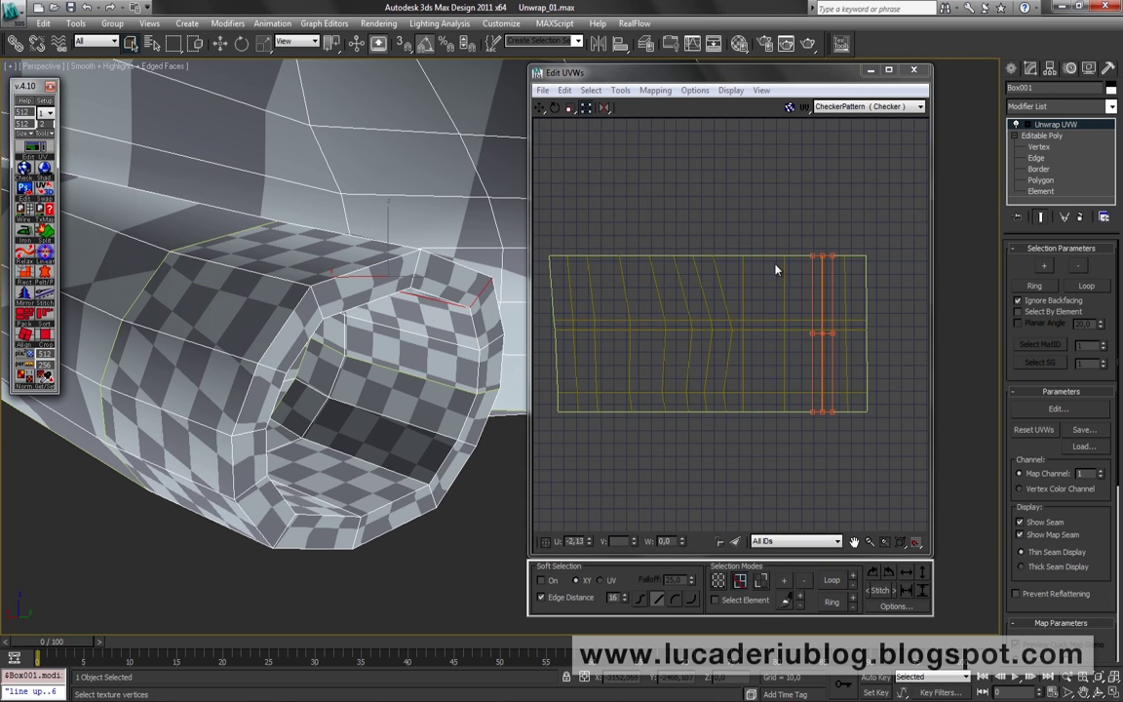
pyautogui.click(844, 289)
pyautogui.click(828, 589)
pyautogui.click(49, 236)
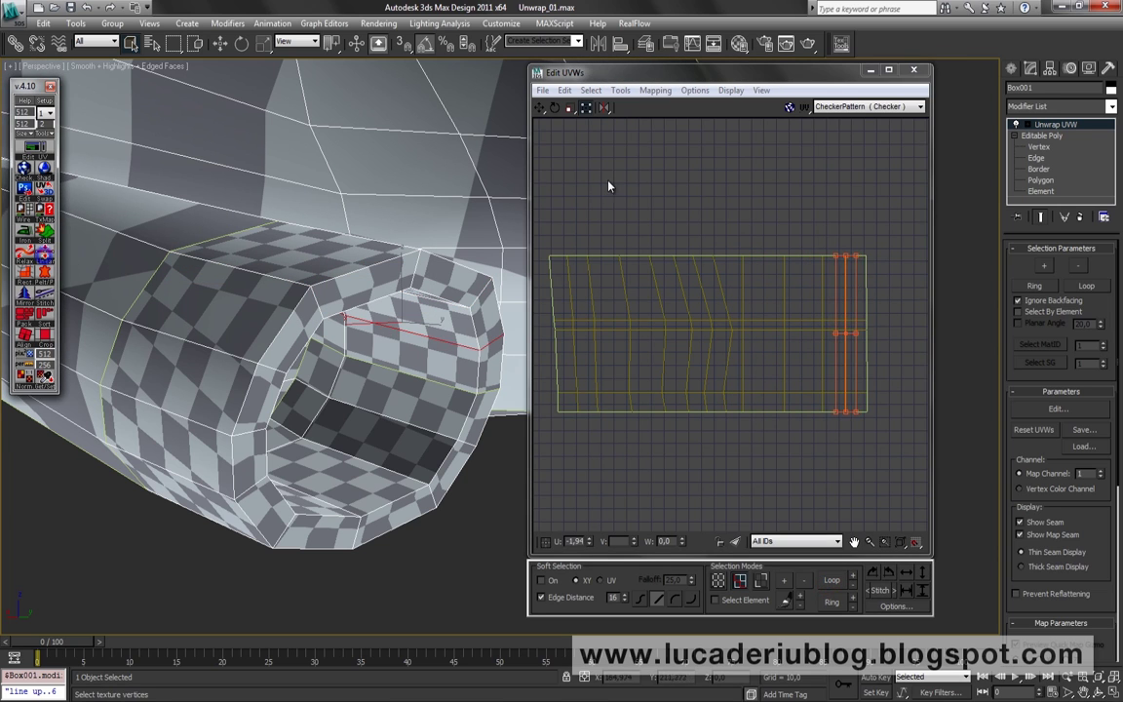
pyautogui.click(627, 184)
pyautogui.click(831, 580)
pyautogui.click(41, 232)
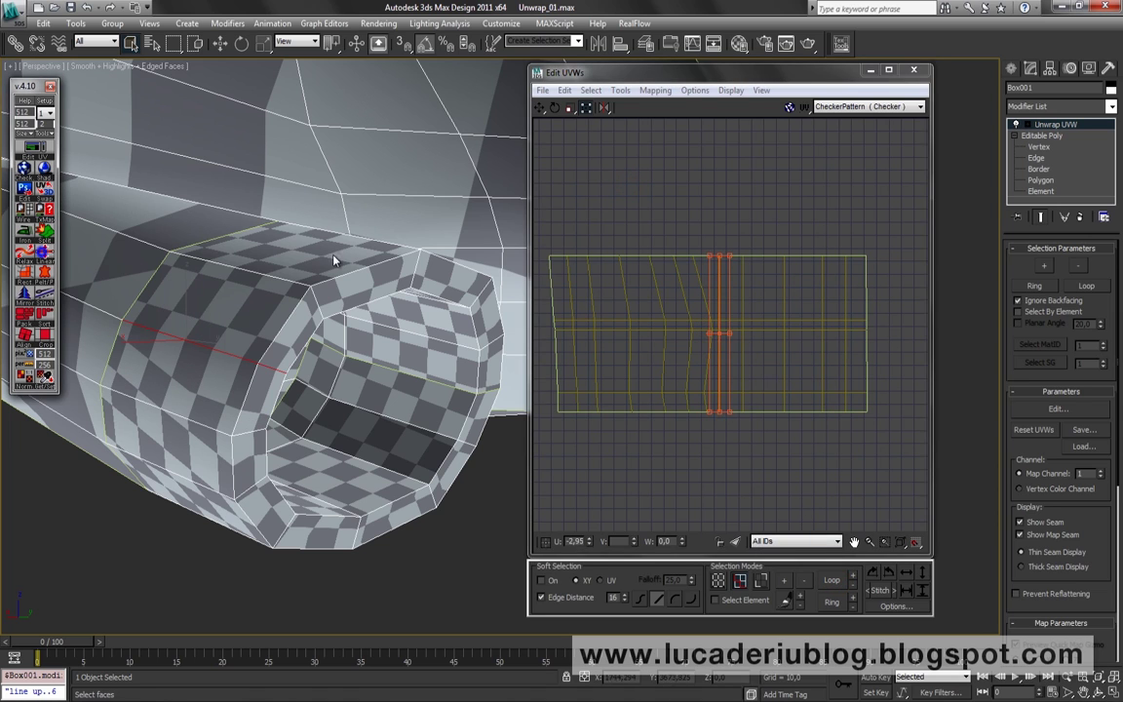
pyautogui.click(676, 191)
pyautogui.click(827, 580)
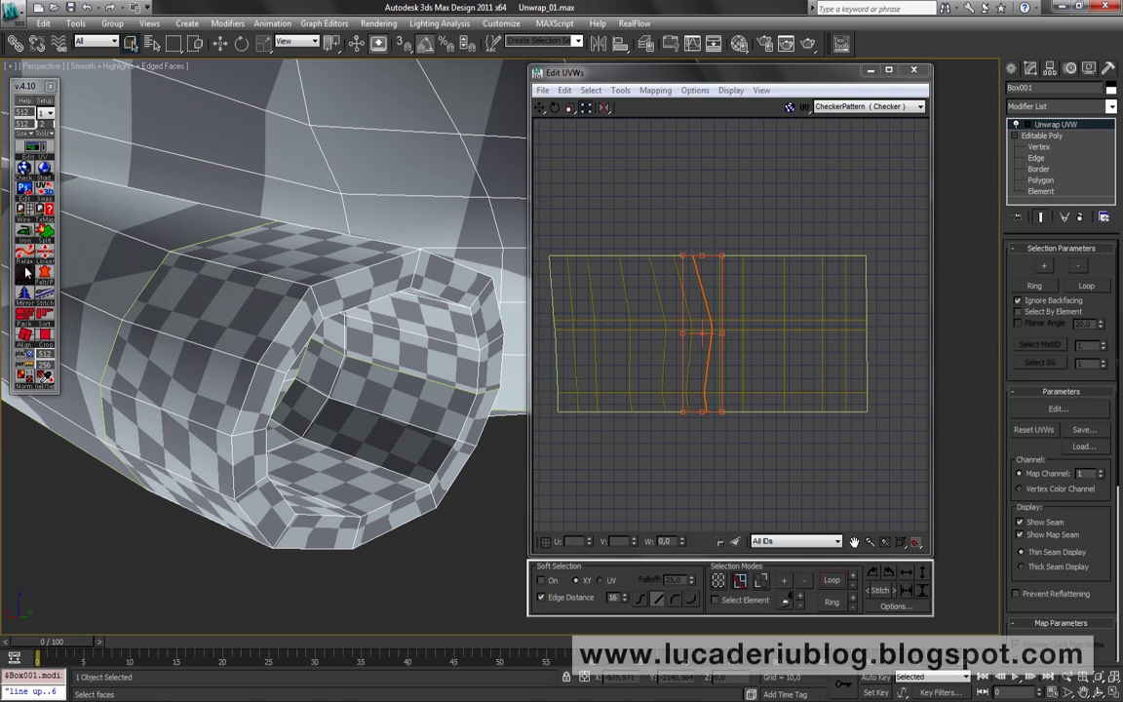
pyautogui.click(44, 252)
# Straighten the remaining vertical edge loops through the leftmost column, then clear the selection.
pyautogui.click(676, 269)
pyautogui.click(831, 580)
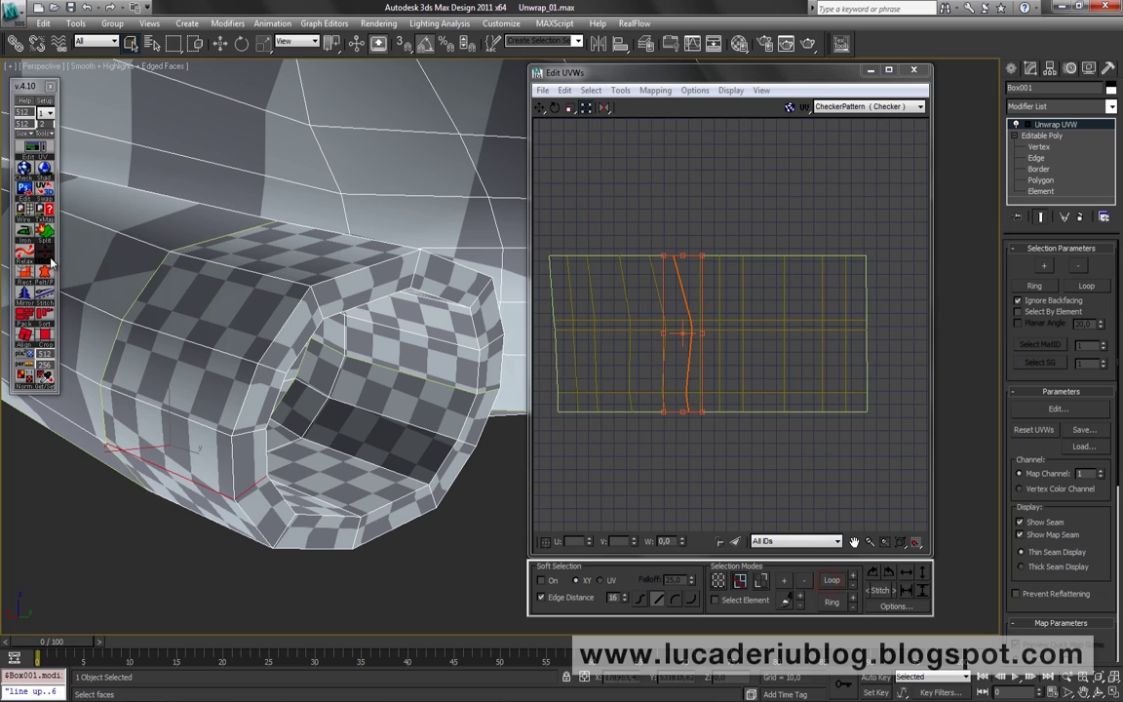
pyautogui.click(41, 232)
pyautogui.click(657, 292)
pyautogui.click(831, 580)
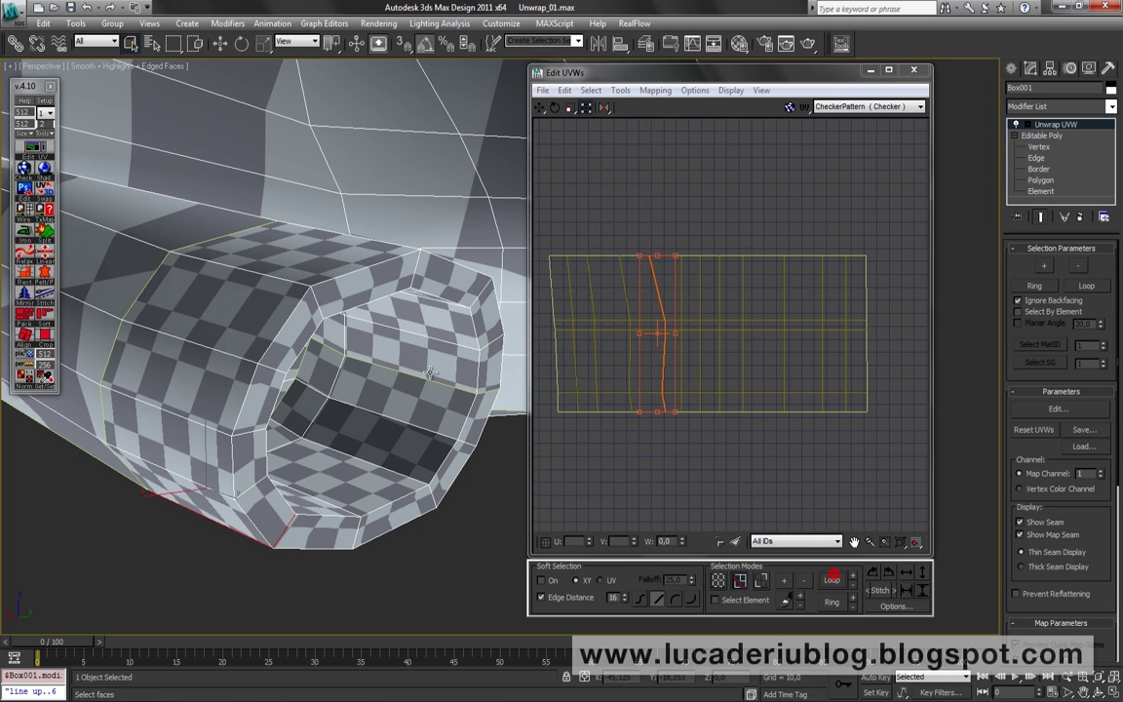
pyautogui.click(46, 255)
pyautogui.click(626, 283)
pyautogui.click(832, 580)
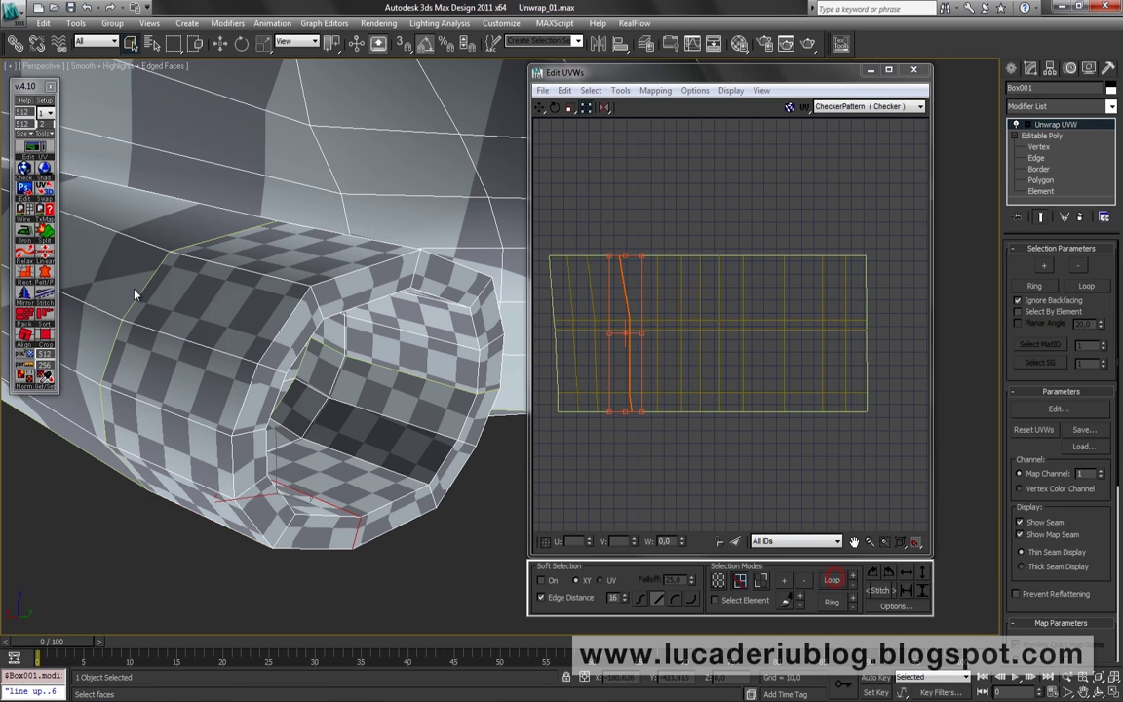
pyautogui.click(48, 256)
pyautogui.click(598, 290)
pyautogui.click(831, 580)
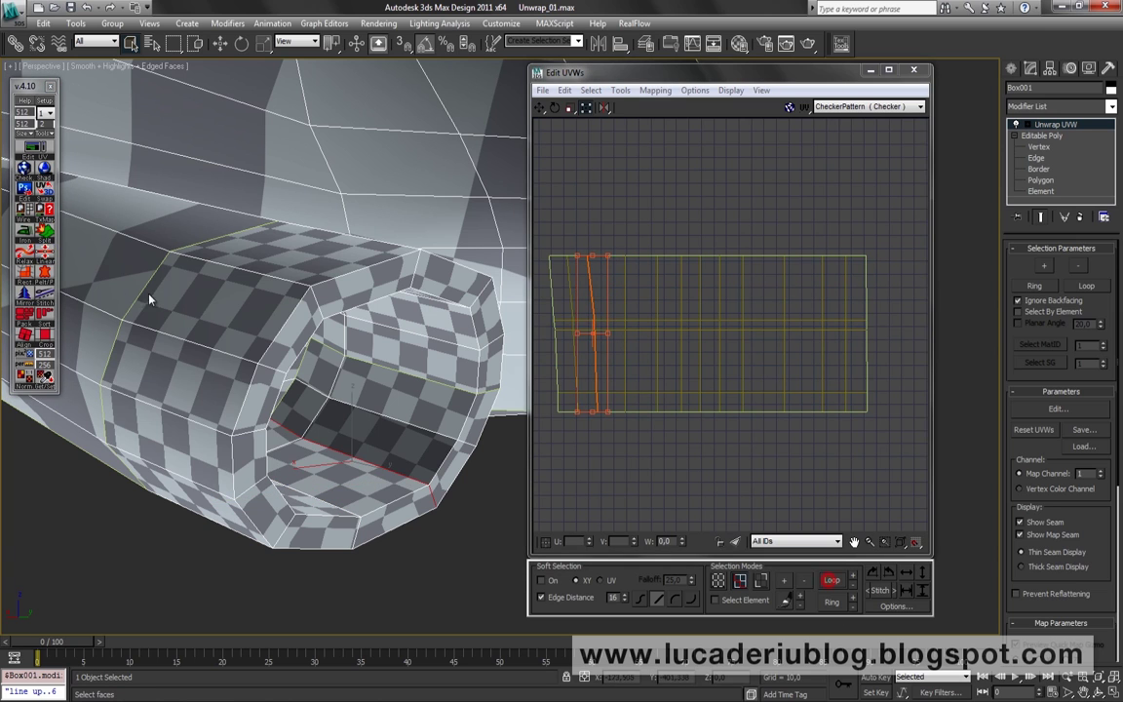
pyautogui.click(49, 255)
pyautogui.click(570, 278)
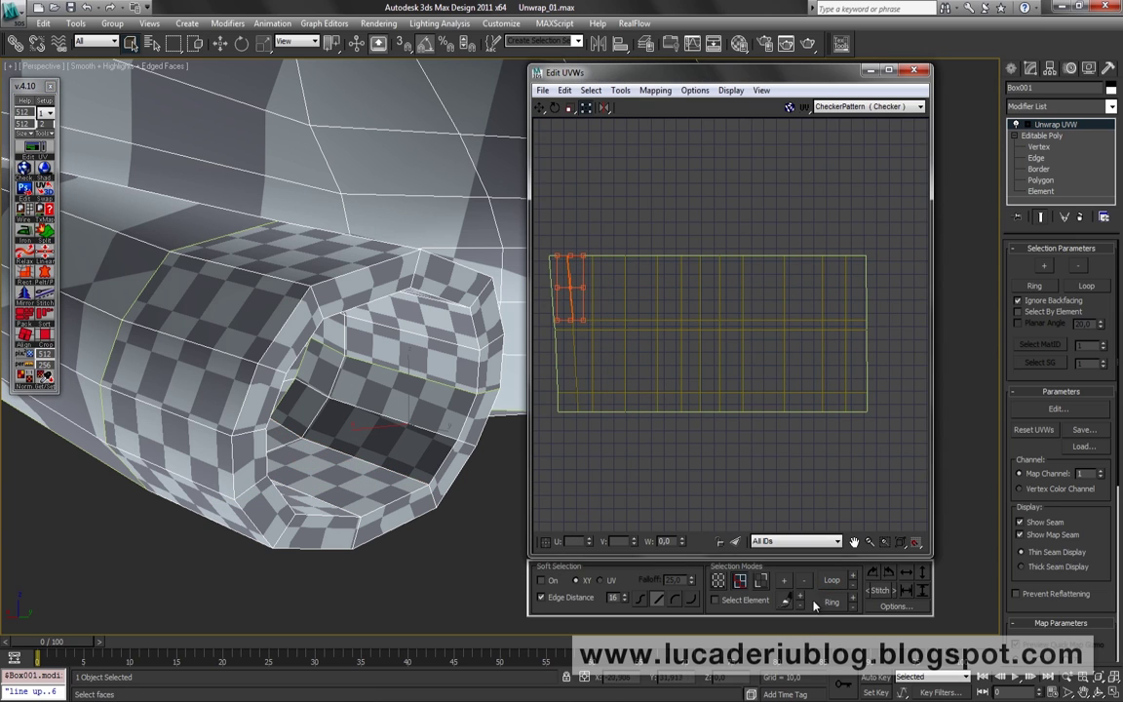
pyautogui.click(831, 580)
pyautogui.click(48, 255)
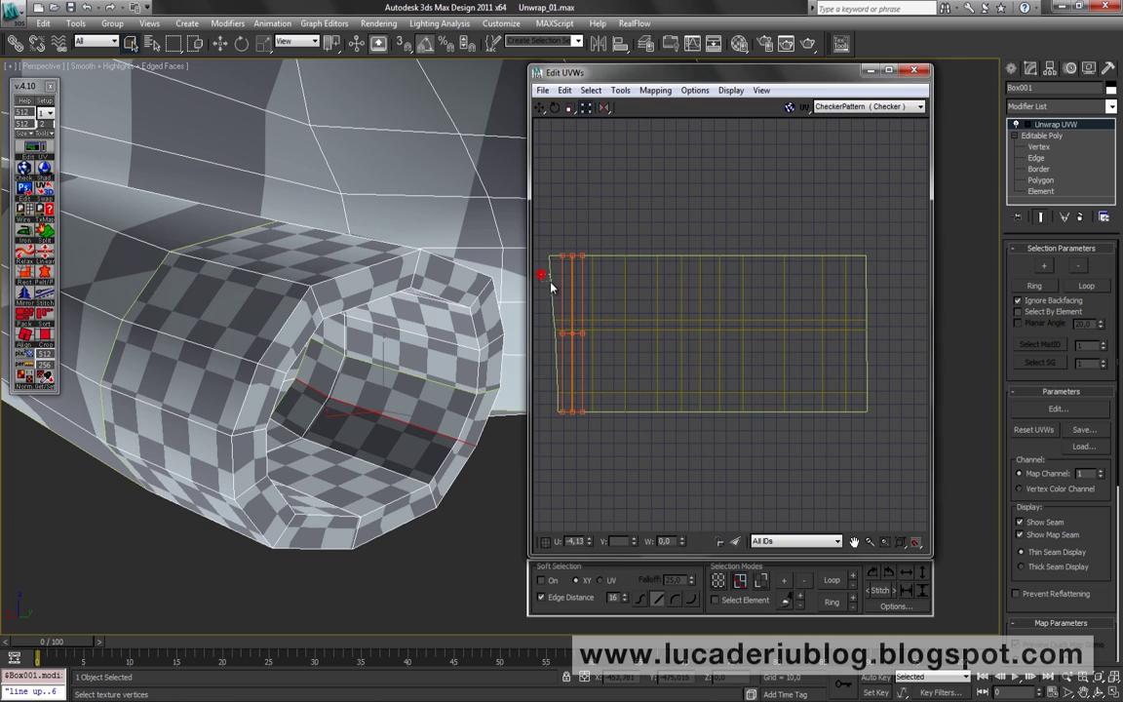
pyautogui.click(823, 578)
pyautogui.click(646, 236)
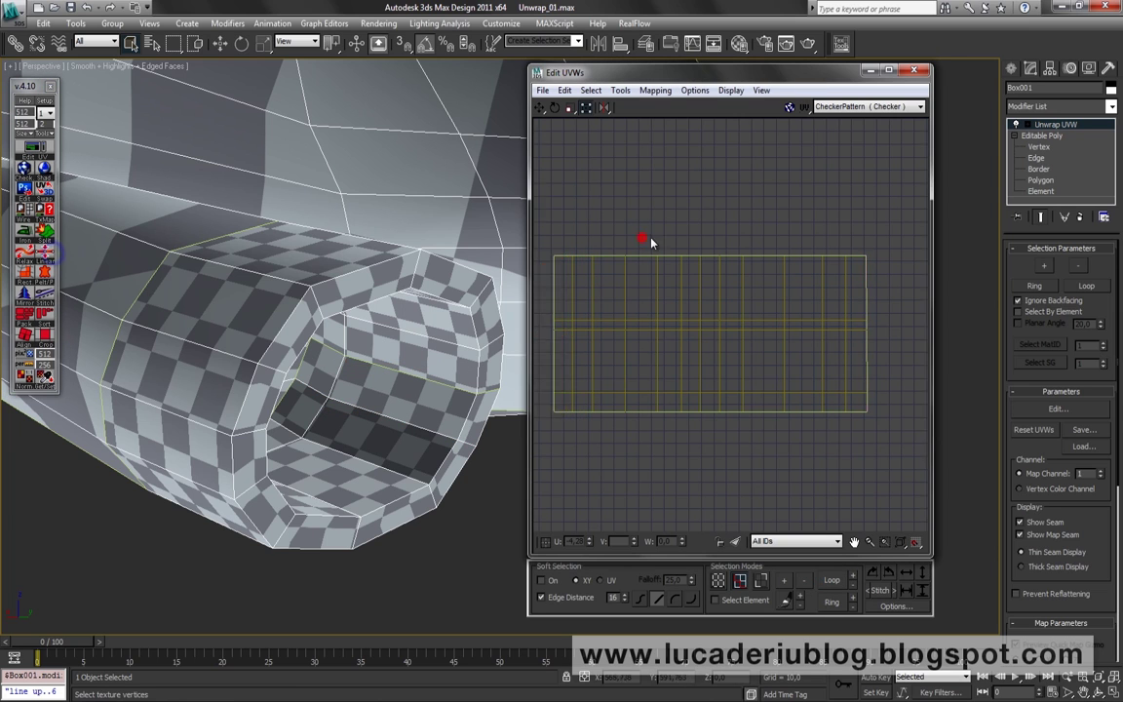
# Select the vertices at the strip's thin right end and target-weld onto the lower-right vertex.
pyautogui.moveTo(863, 237); pyautogui.dragTo(891, 417)
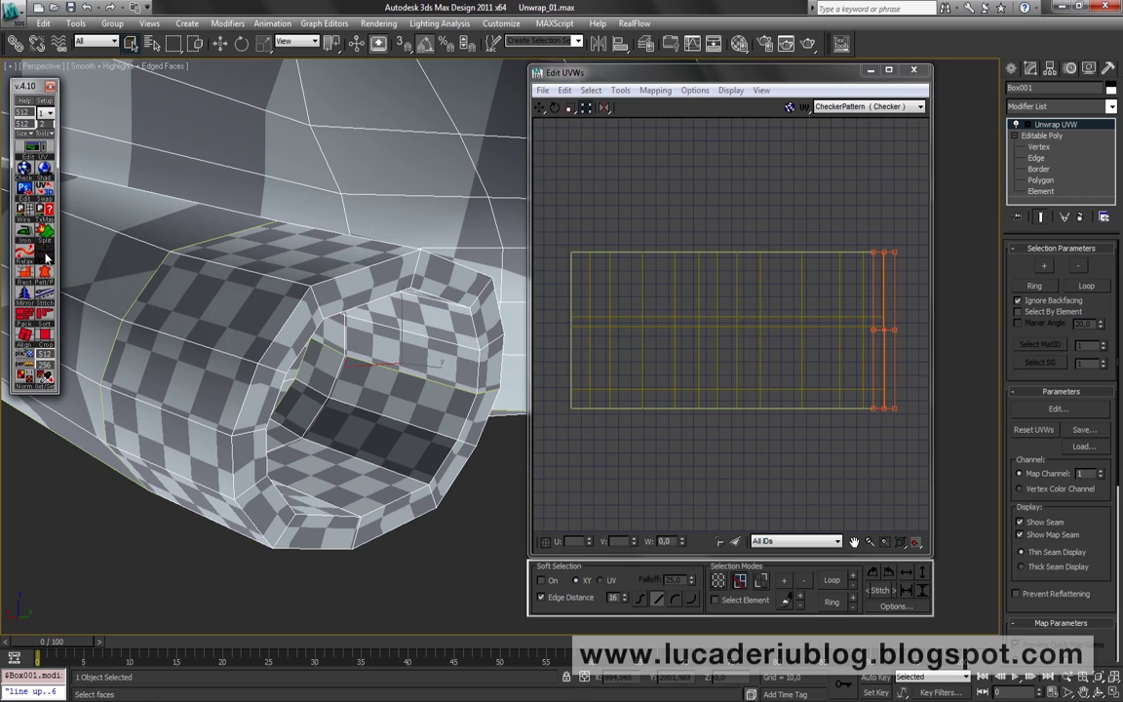
pyautogui.click(889, 211)
pyautogui.moveTo(887, 287); pyautogui.dragTo(852, 331)
pyautogui.scroll(-2, 792, 464)
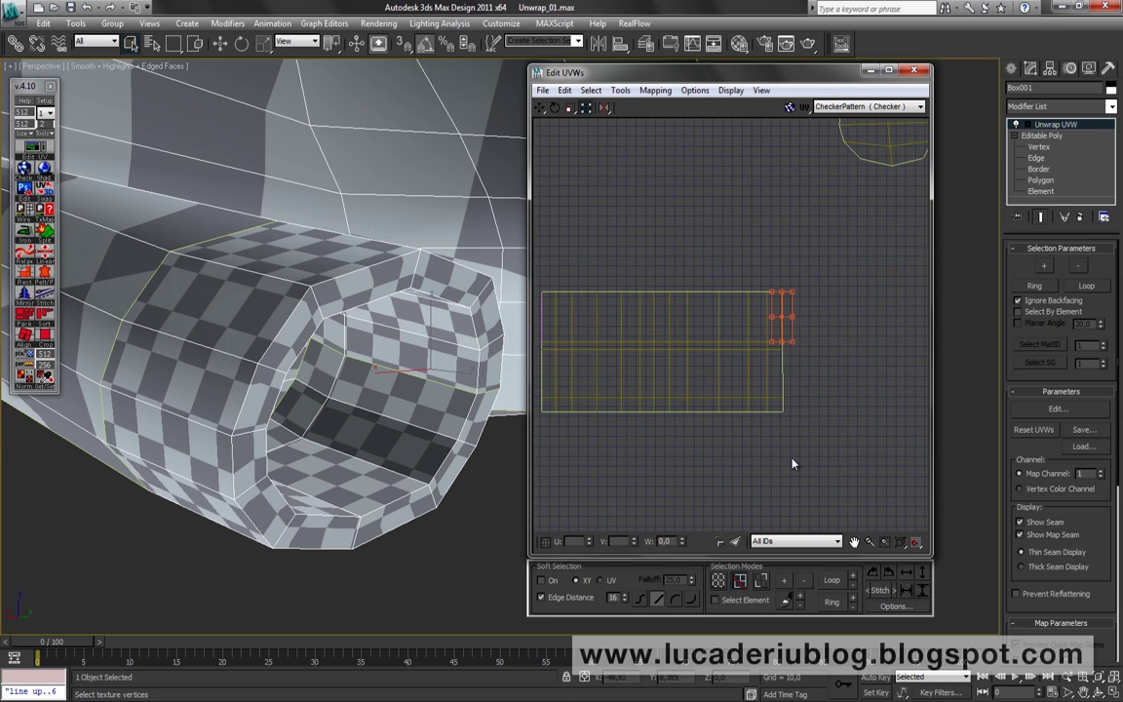
pyautogui.scroll(4, 743, 385)
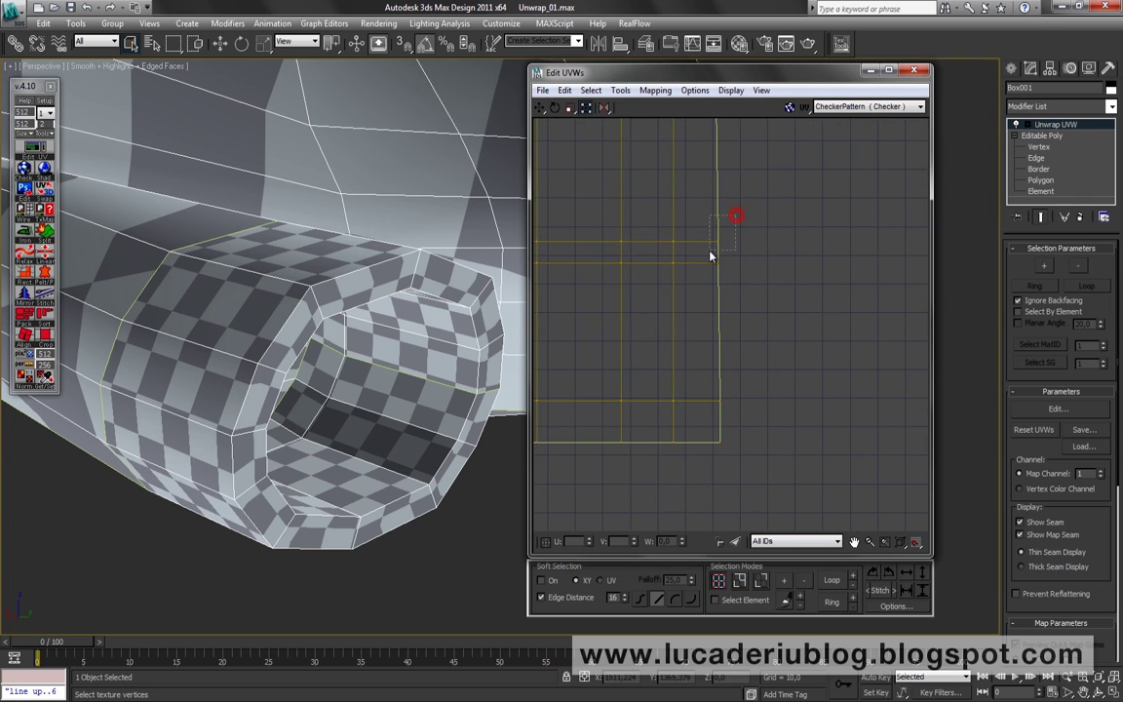
pyautogui.hotkey('ctrl', 'w')
pyautogui.click(770, 444)
pyautogui.scroll(-3, 820, 467)
# Align the right-end edges into one vertical line and nudge it slightly right.
pyautogui.keyDown('ctrl'); pyautogui.click(761, 580); pyautogui.keyUp('ctrl')
pyautogui.scroll(3, 735, 456)
pyautogui.hotkey('ctrl', 'z')
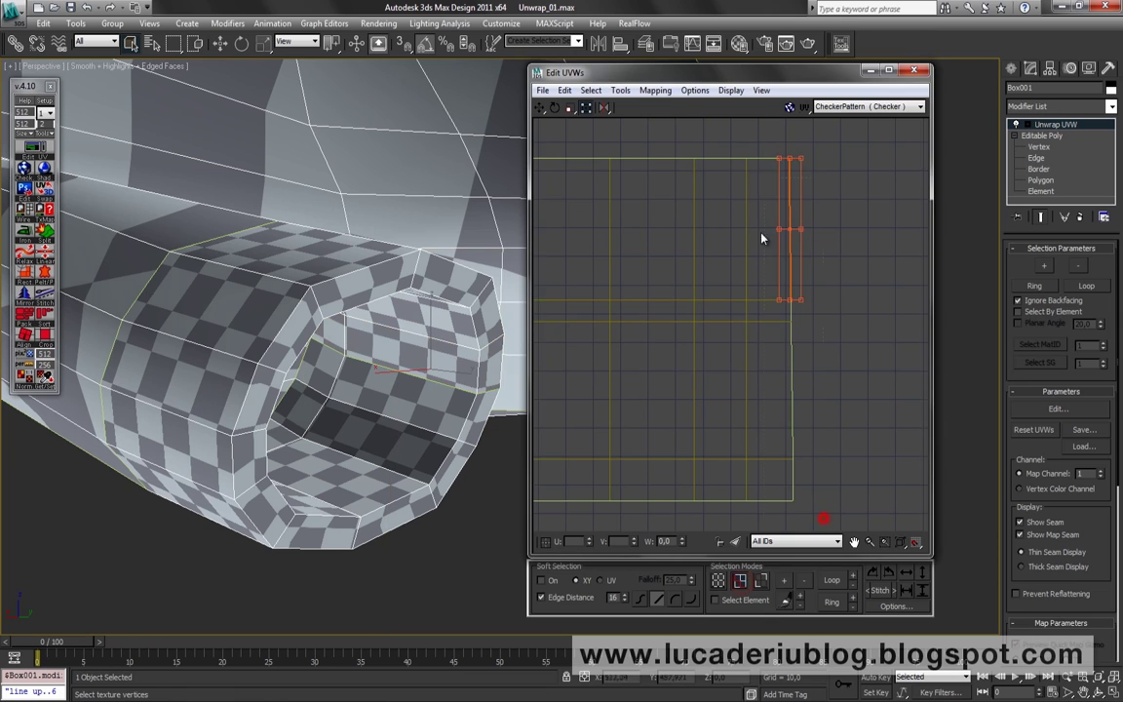
pyautogui.click(46, 253)
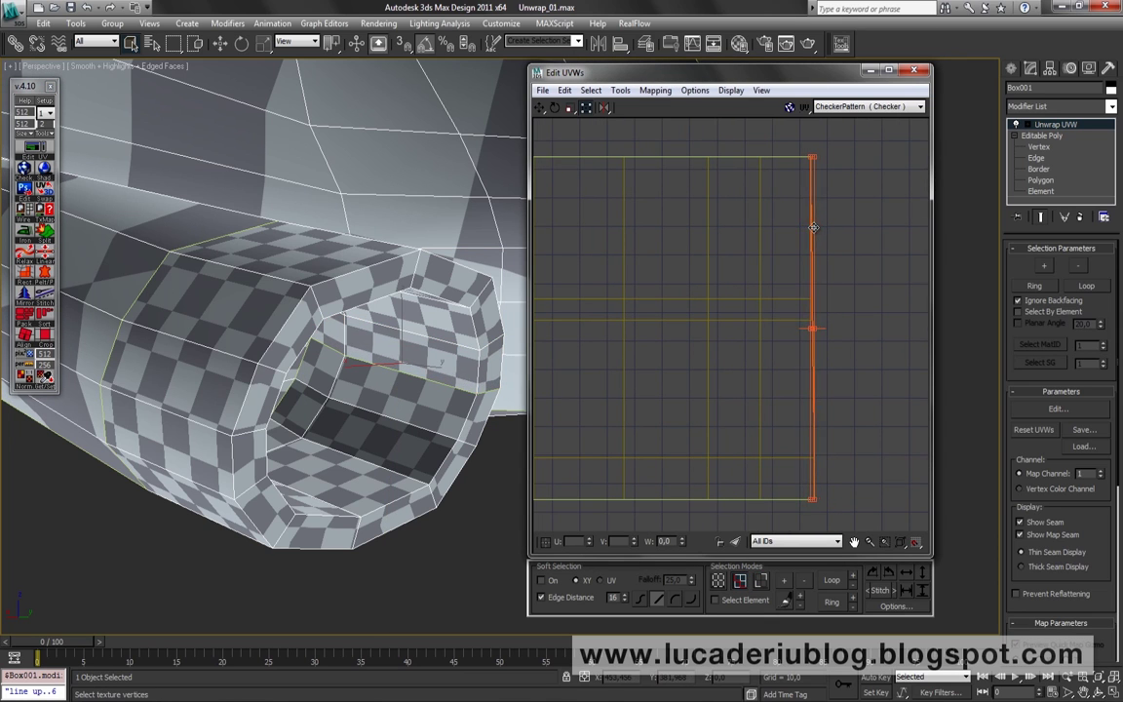
pyautogui.moveTo(808, 228); pyautogui.dragTo(818, 228)
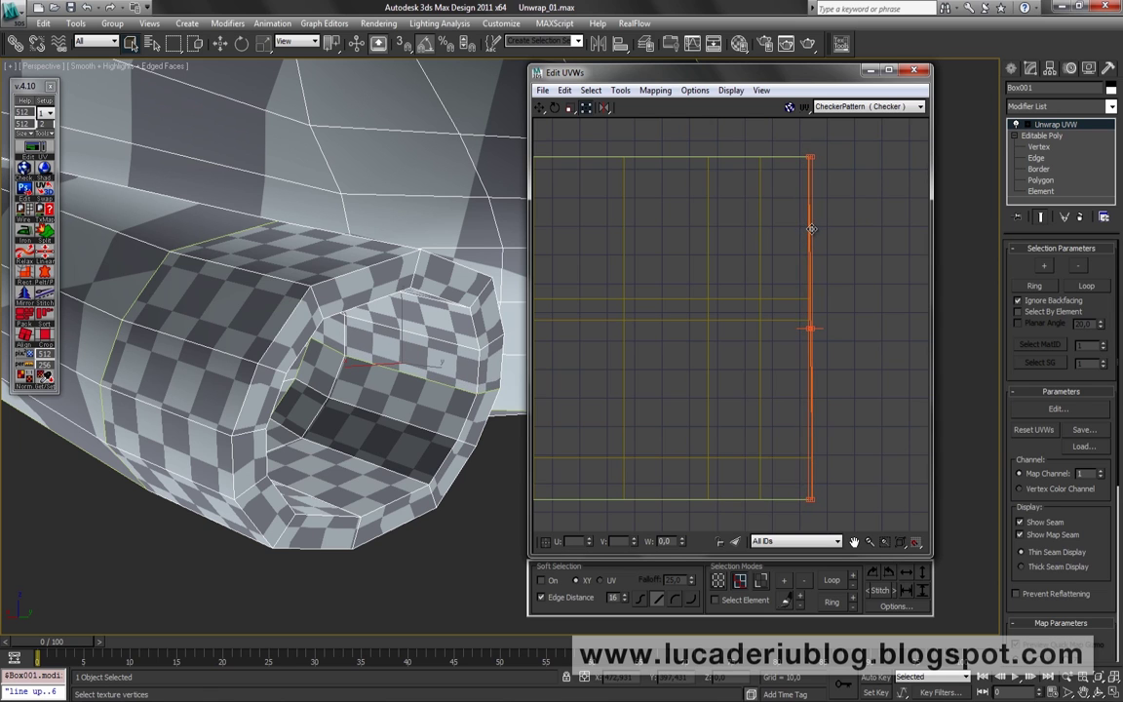
# Reshape the tube strip into an even rectangle and clear the vertex selection.
pyautogui.click(739, 368)
pyautogui.click(664, 192)
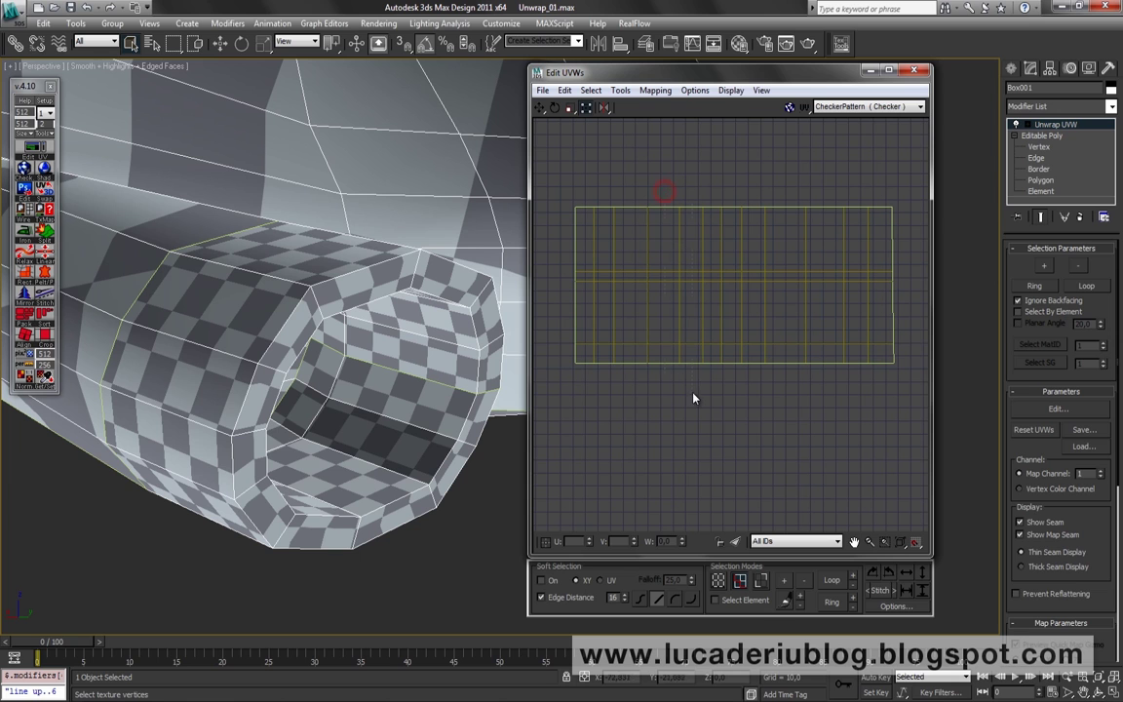
pyautogui.moveTo(627, 399); pyautogui.dragTo(627, 400)
pyautogui.click(613, 157)
# Select a column of UV polygons from the cylinder end and move it up and right.
pyautogui.keyDown('alt'); pyautogui.moveTo(333, 281); pyautogui.dragTo(409, 244, button='middle'); pyautogui.keyUp('alt')
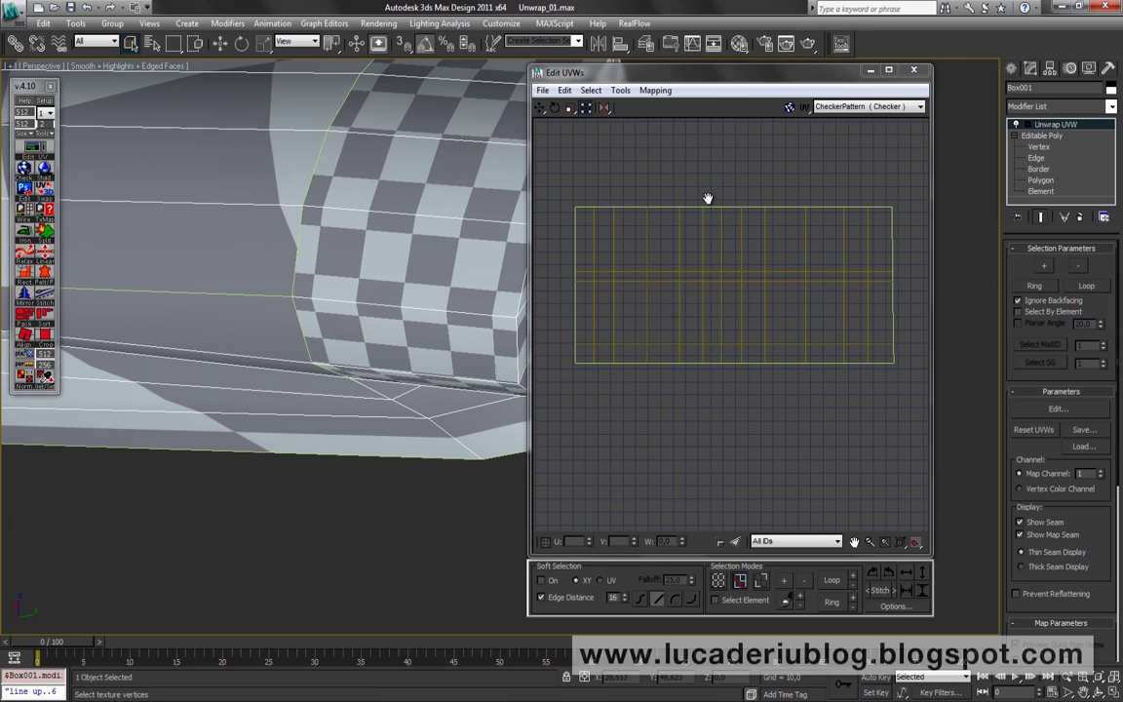
pyautogui.moveTo(707, 198); pyautogui.dragTo(685, 308, button='middle')
pyautogui.moveTo(338, 283)
pyautogui.keyDown('alt'); pyautogui.mouseDown(button='middle')
pyautogui.moveTo(296, 395)
pyautogui.moveTo(251, 448)
pyautogui.moveTo(376, 421)
pyautogui.moveTo(395, 348)
pyautogui.moveTo(351, 308)
pyautogui.moveTo(315, 333)
pyautogui.moveTo(392, 345)
pyautogui.mouseUp(button='middle'); pyautogui.keyUp('alt')
pyautogui.moveTo(639, 277); pyautogui.dragTo(640, 224, button='middle')
pyautogui.moveTo(392, 345)
pyautogui.keyDown('alt'); pyautogui.mouseDown(button='middle')
pyautogui.moveTo(329, 348)
pyautogui.moveTo(405, 400)
pyautogui.moveTo(475, 474)
pyautogui.mouseUp(button='middle'); pyautogui.keyUp('alt')
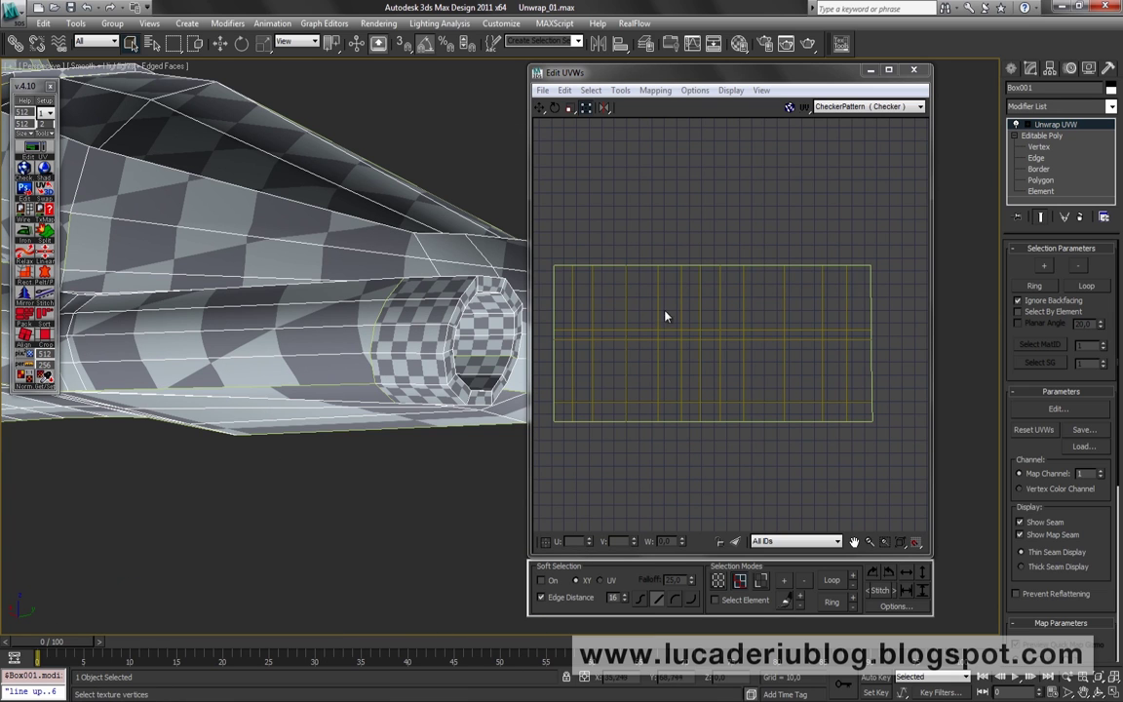
pyautogui.click(761, 579)
pyautogui.click(702, 351)
pyautogui.moveTo(698, 343)
pyautogui.mouseDown()
pyautogui.moveTo(694, 292)
pyautogui.moveTo(836, 303)
pyautogui.mouseUp()
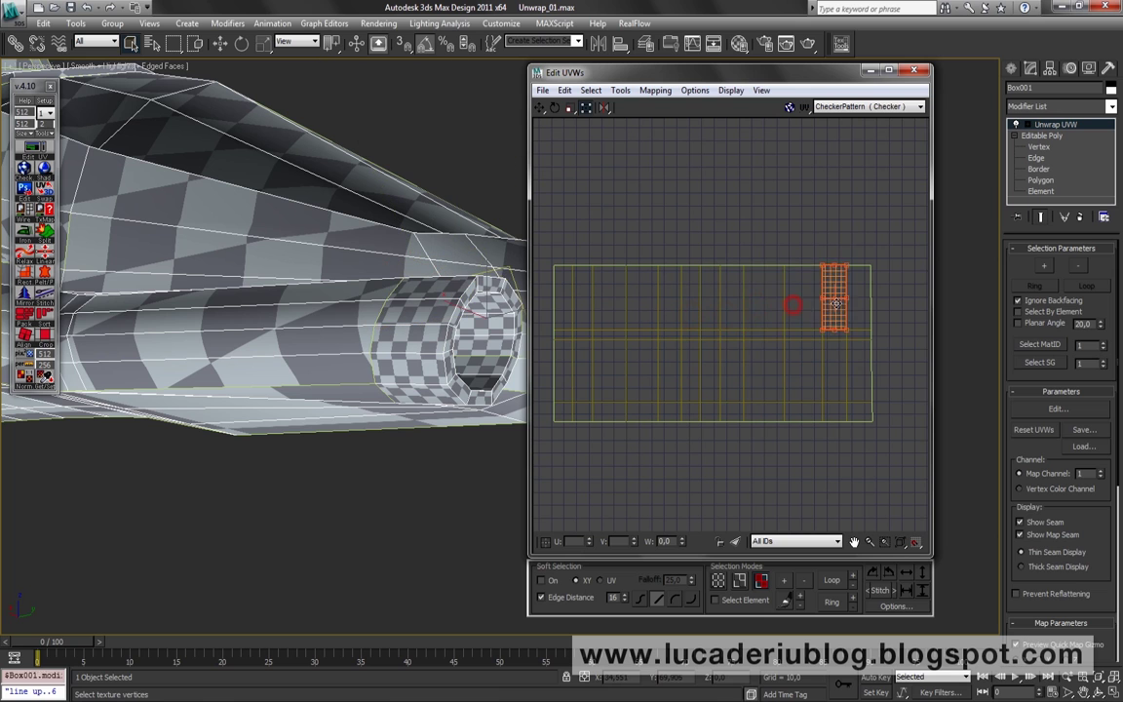
# Move the round cap shell up so it sits above the rectangular strip.
pyautogui.scroll(-3, 770, 370)
pyautogui.moveTo(826, 176); pyautogui.dragTo(900, 280)
pyautogui.moveTo(875, 225); pyautogui.dragTo(753, 247)
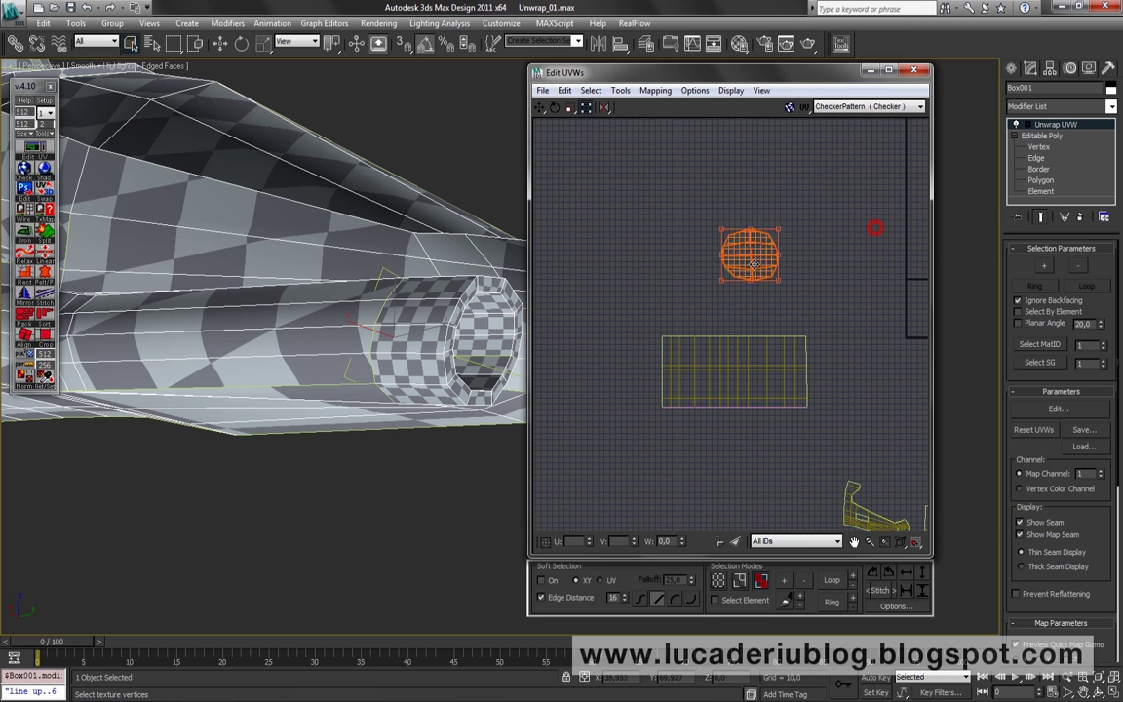
pyautogui.click(659, 280)
# Select the faces at the cylinder's inner end and move their UVs onto the rectangle strip.
pyautogui.keyDown('alt'); pyautogui.moveTo(292, 292); pyautogui.dragTo(273, 341, button='middle'); pyautogui.keyUp('alt')
pyautogui.scroll(3, 273, 341)
pyautogui.moveTo(174, 305); pyautogui.dragTo(192, 338)
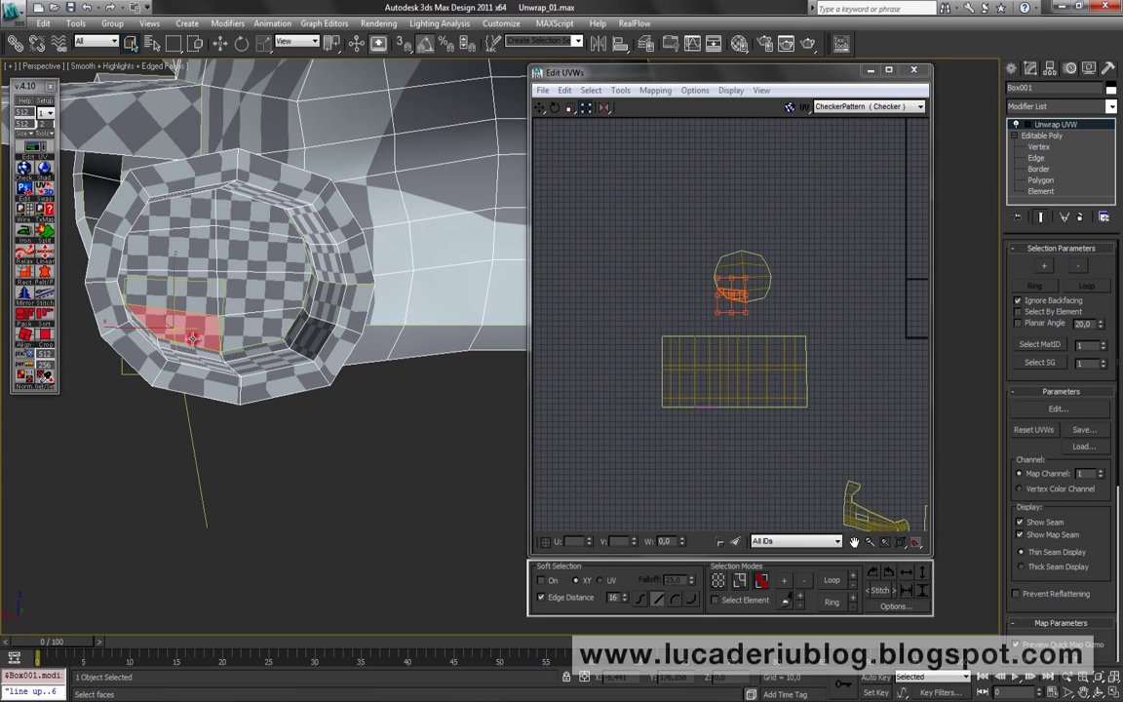
pyautogui.moveTo(733, 289); pyautogui.dragTo(704, 402)
pyautogui.moveTo(726, 397); pyautogui.dragTo(740, 357, button='middle')
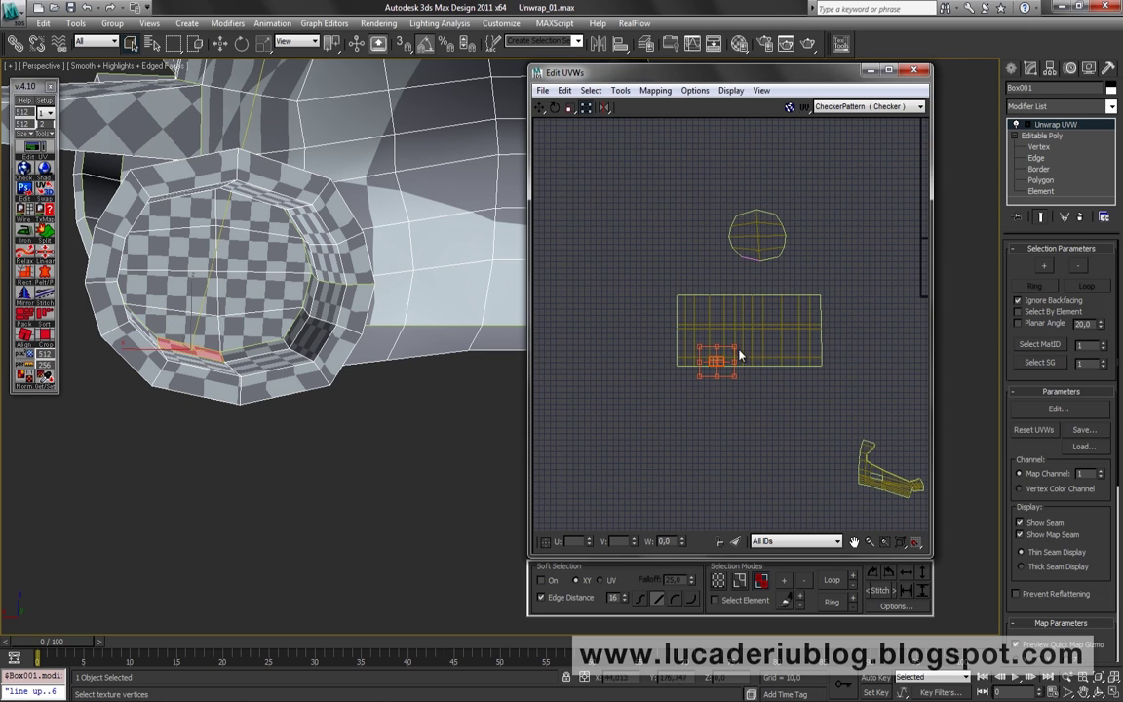
pyautogui.doubleClick(738, 297)
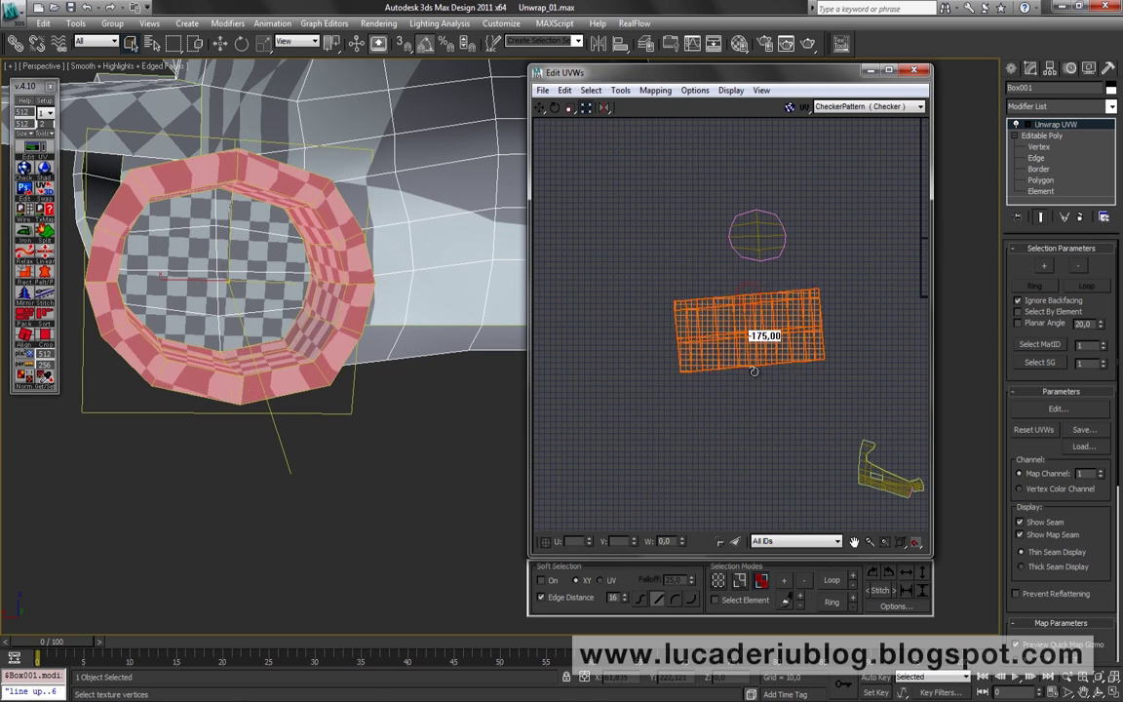
pyautogui.click(732, 421)
# Select more faces on the tube's inner end from a new angle, then clear the selection.
pyautogui.moveTo(750, 298); pyautogui.dragTo(751, 366, button='middle')
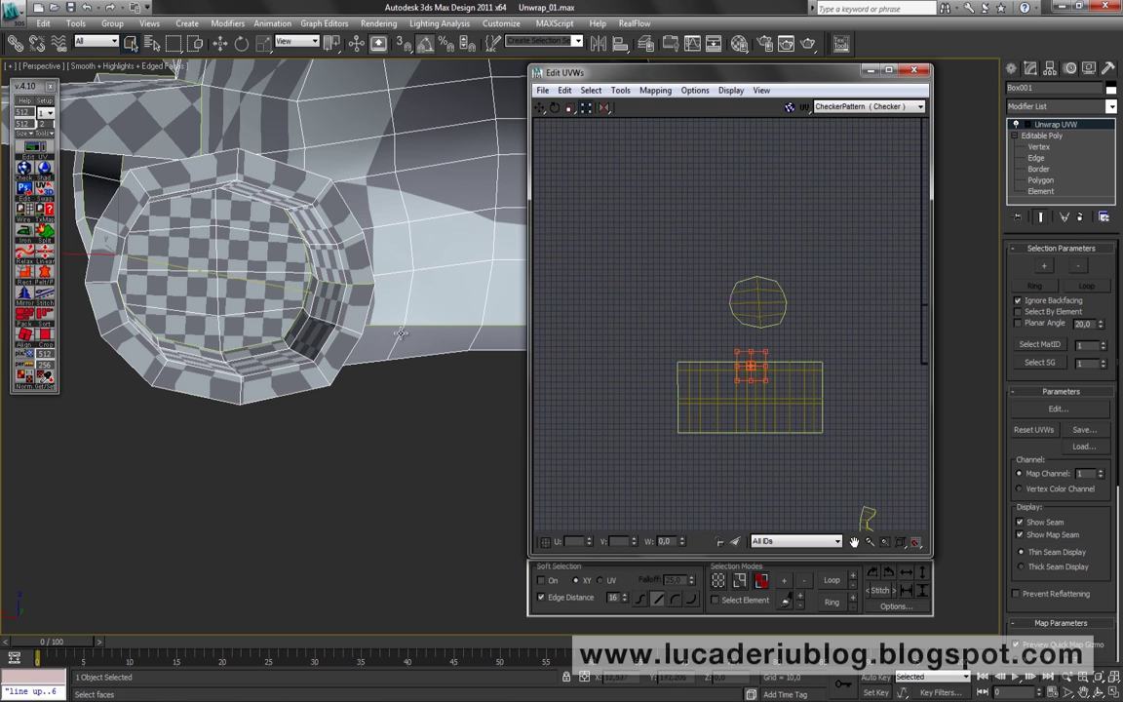
pyautogui.keyDown('alt'); pyautogui.moveTo(401, 333); pyautogui.dragTo(421, 395, button='middle'); pyautogui.keyUp('alt')
pyautogui.click(241, 281)
pyautogui.moveTo(642, 301); pyautogui.dragTo(635, 324, button='middle')
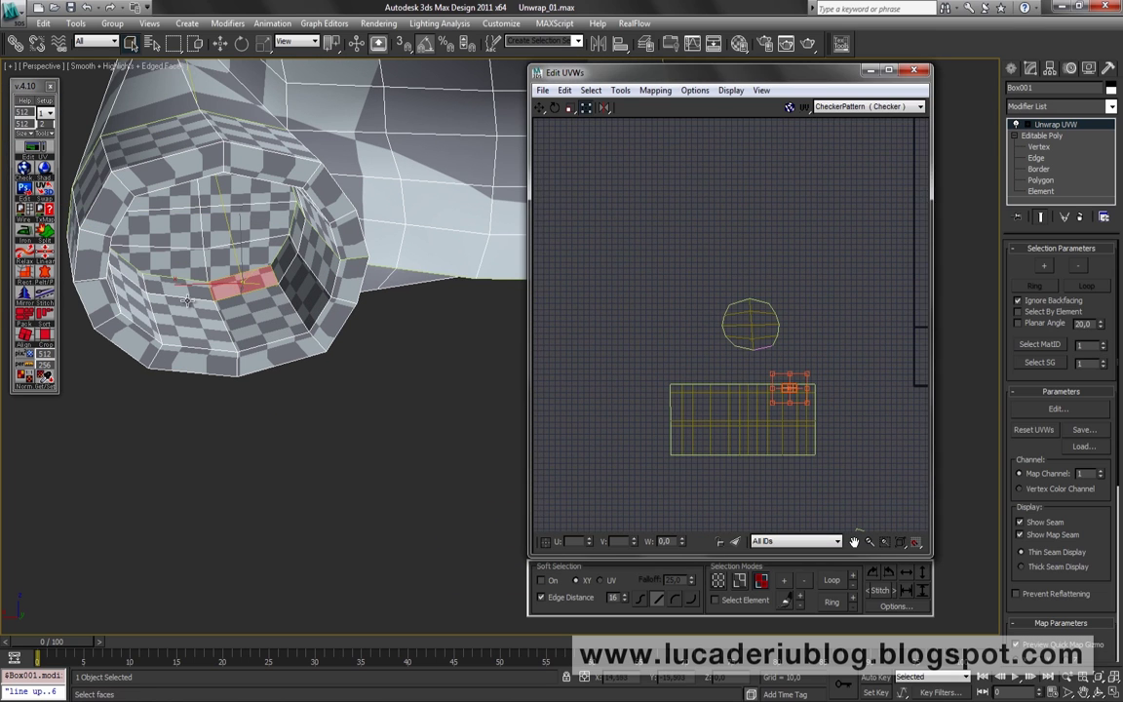
pyautogui.scroll(2, 755, 375)
pyautogui.scroll(4, 755, 375)
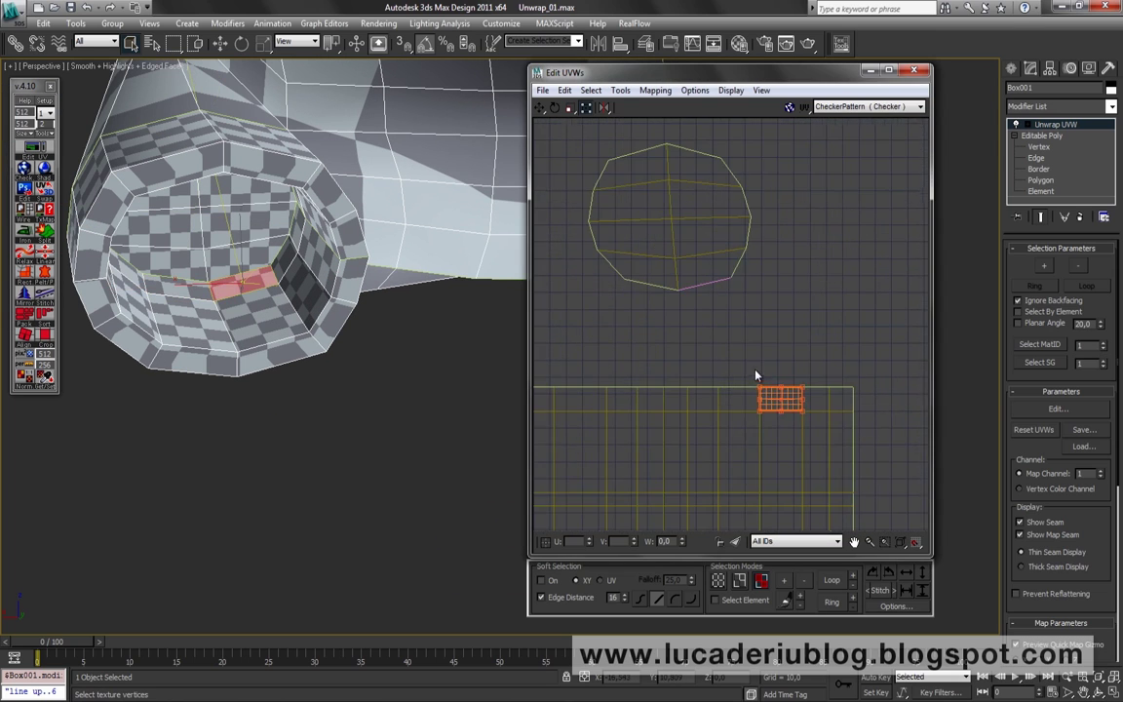
pyautogui.click(766, 343)
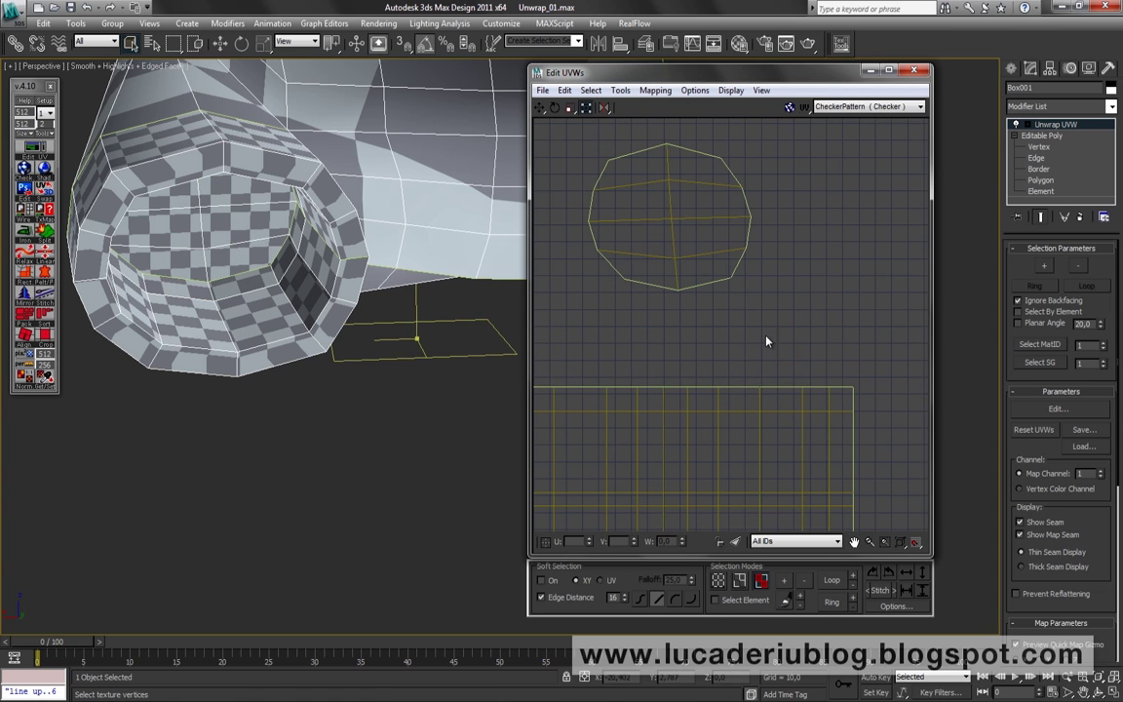
# Shift the cap shell right and down, then straighten the edge across its centre.
pyautogui.moveTo(595, 129); pyautogui.dragTo(596, 131)
pyautogui.moveTo(691, 228); pyautogui.dragTo(703, 228, button='middle')
pyautogui.moveTo(720, 200); pyautogui.dragTo(809, 240)
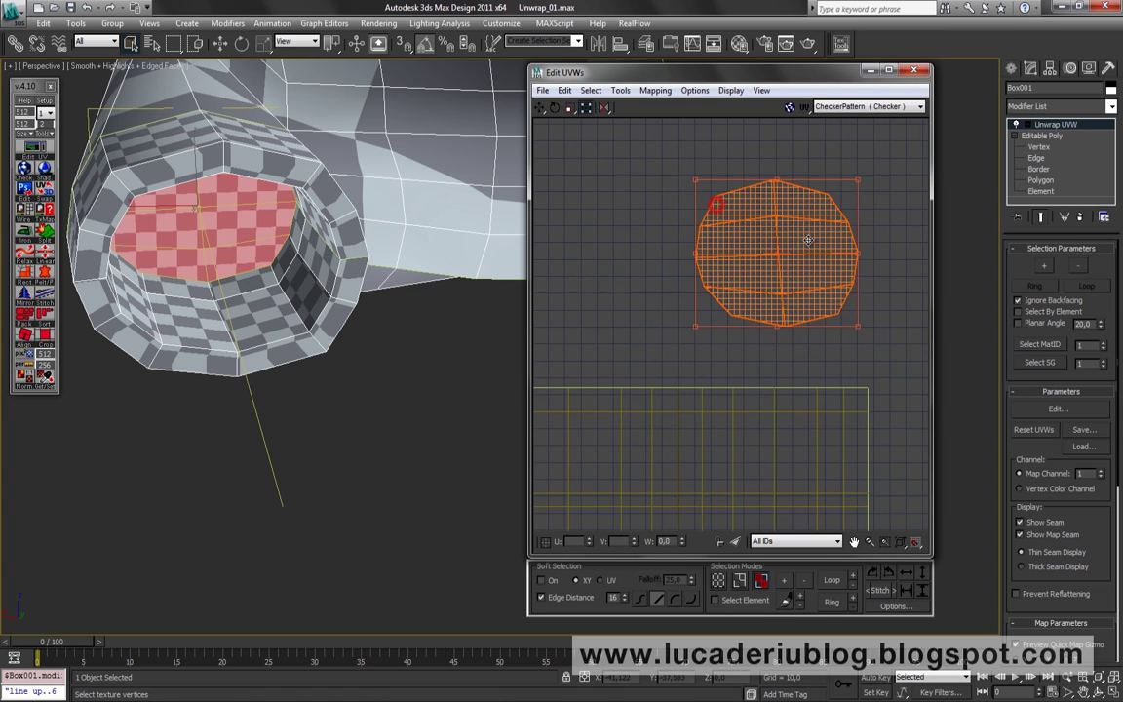
pyautogui.click(646, 282)
pyautogui.press('2')
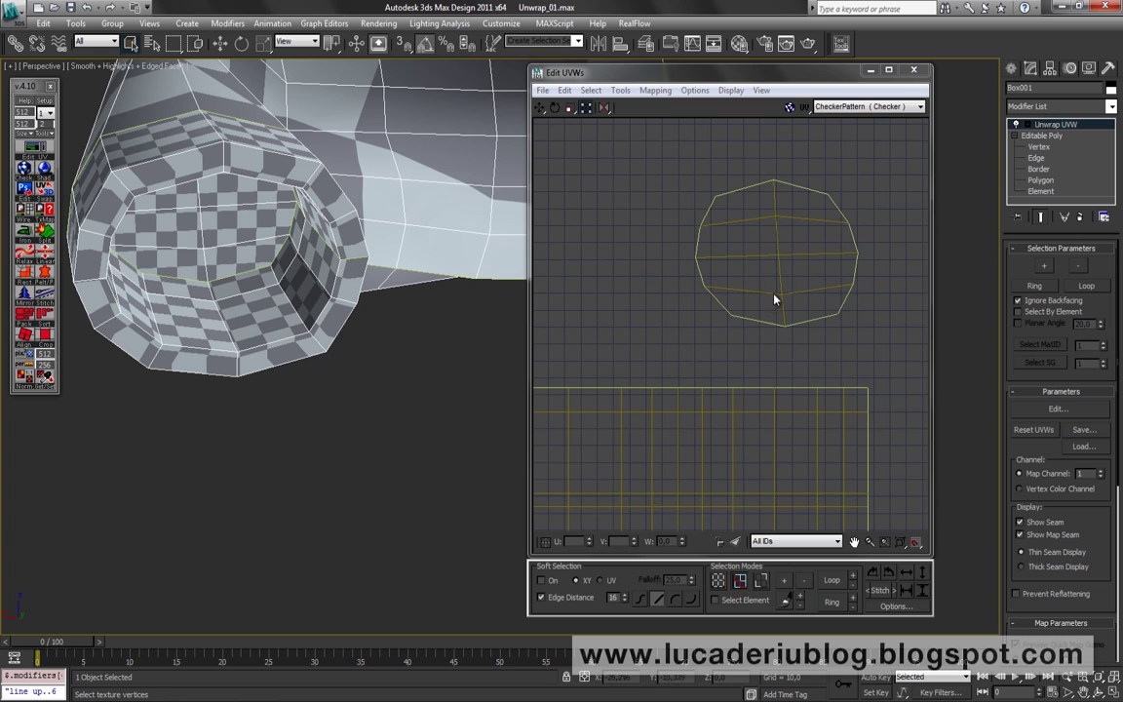
pyautogui.click(780, 276)
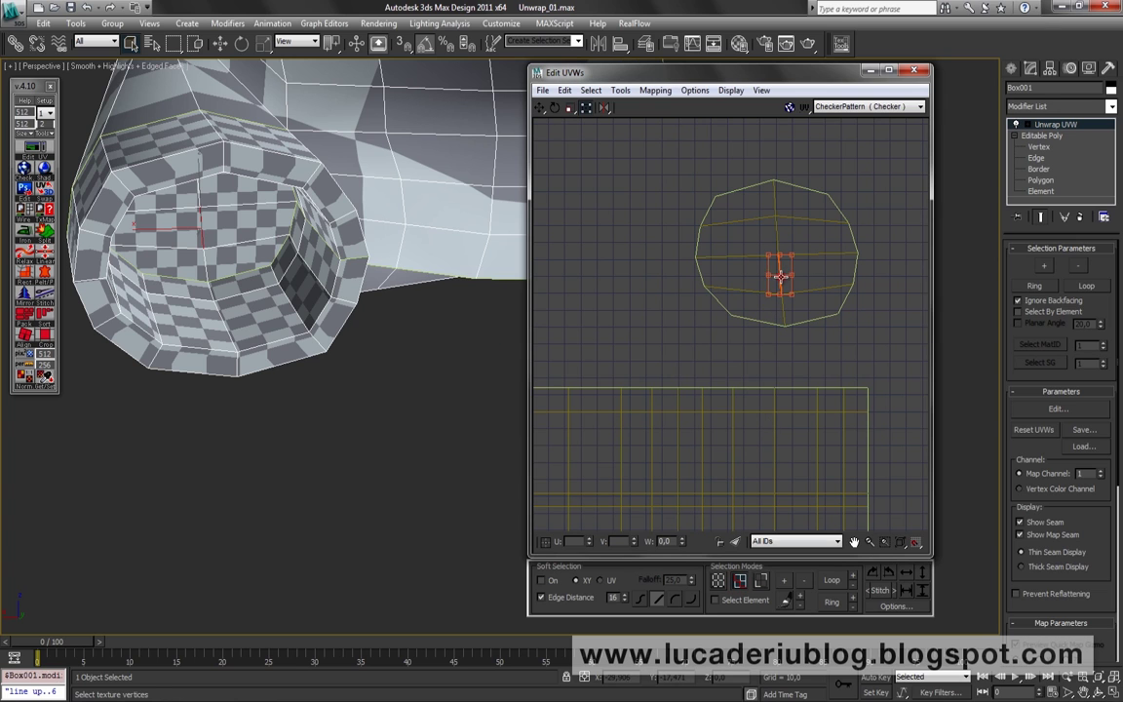
pyautogui.click(27, 338)
# Move the whole cap shell to sit above the strip, undoing an accidental selection change.
pyautogui.click(766, 582)
pyautogui.click(796, 245)
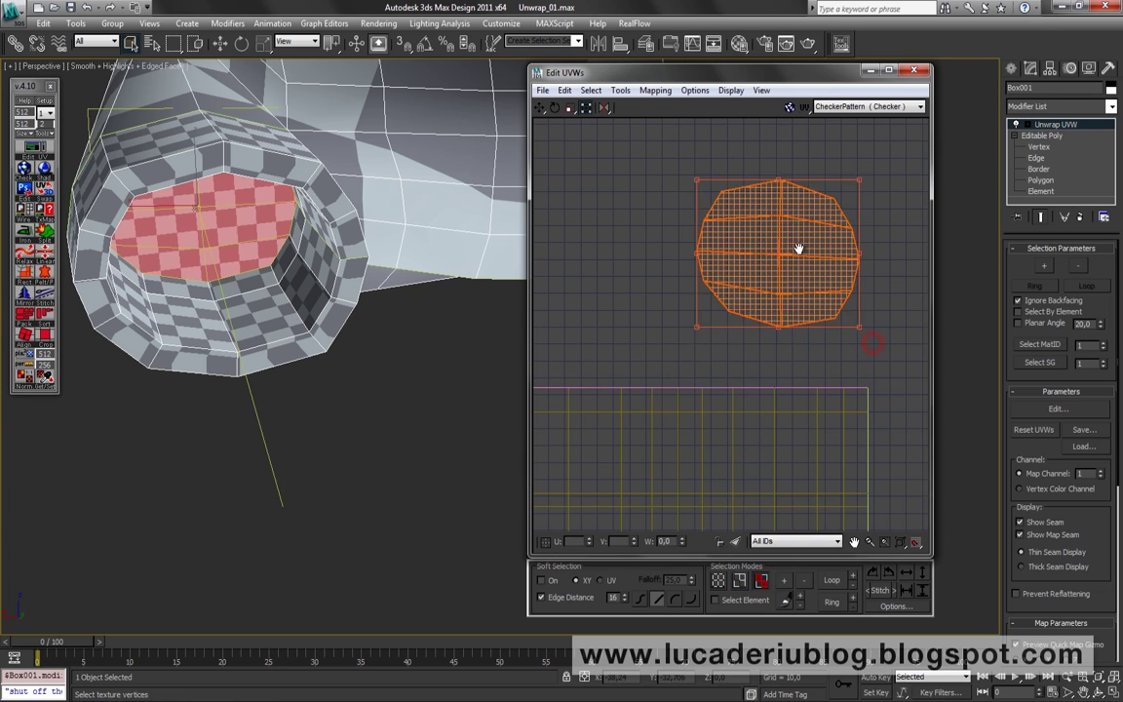
pyautogui.moveTo(796, 245); pyautogui.dragTo(701, 260)
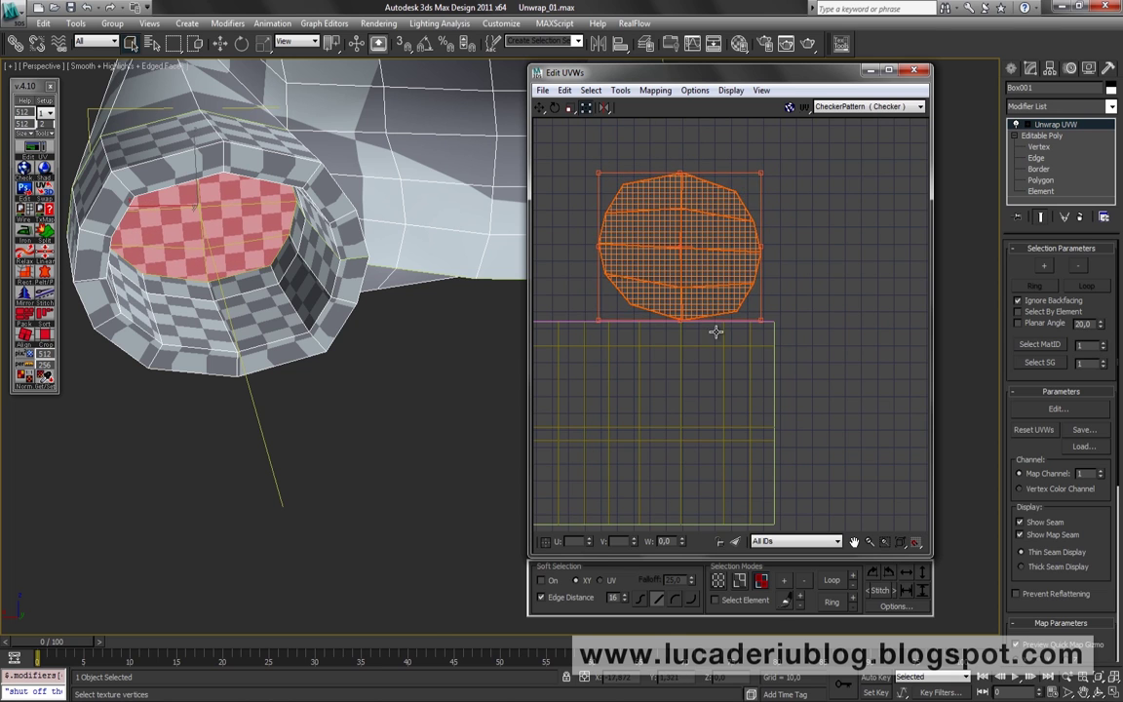
pyautogui.click(689, 329)
pyautogui.hotkey('ctrl', 'z')
pyautogui.scroll(1, 767, 283)
pyautogui.hotkey('ctrl', 'z')
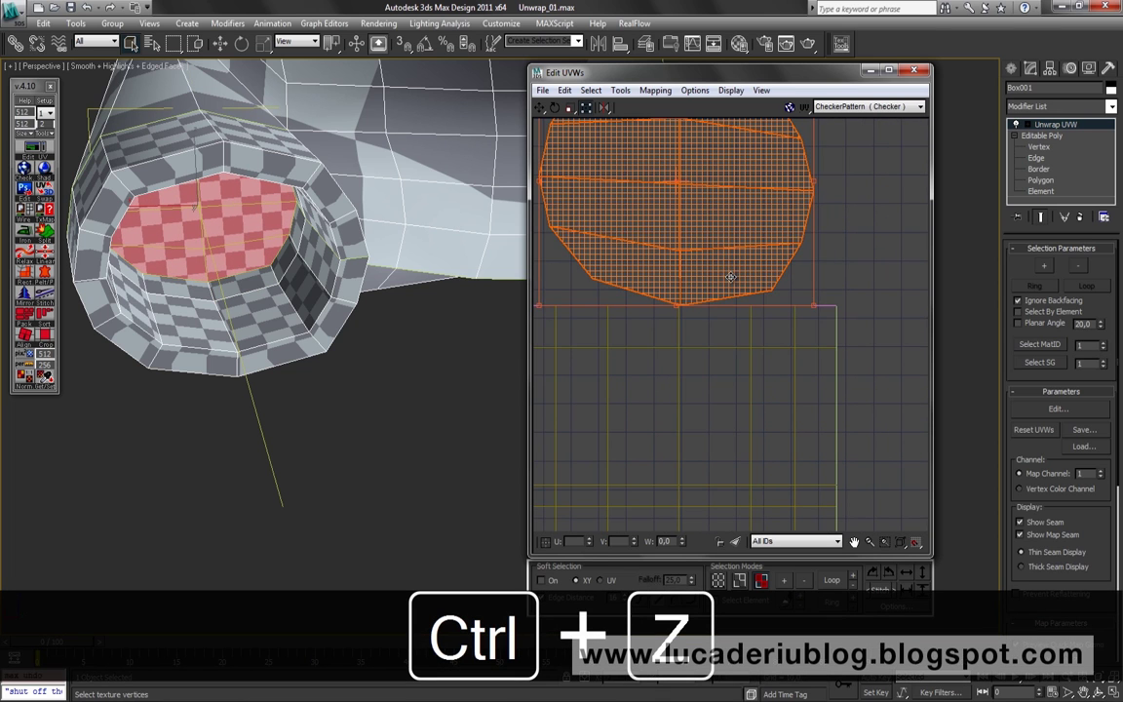
# Scale the cap shell narrower horizontally and start a Ctrl+W vertex weld.
pyautogui.moveTo(807, 308)
pyautogui.mouseDown()
pyautogui.moveTo(771, 282)
pyautogui.moveTo(735, 280)
pyautogui.mouseUp()
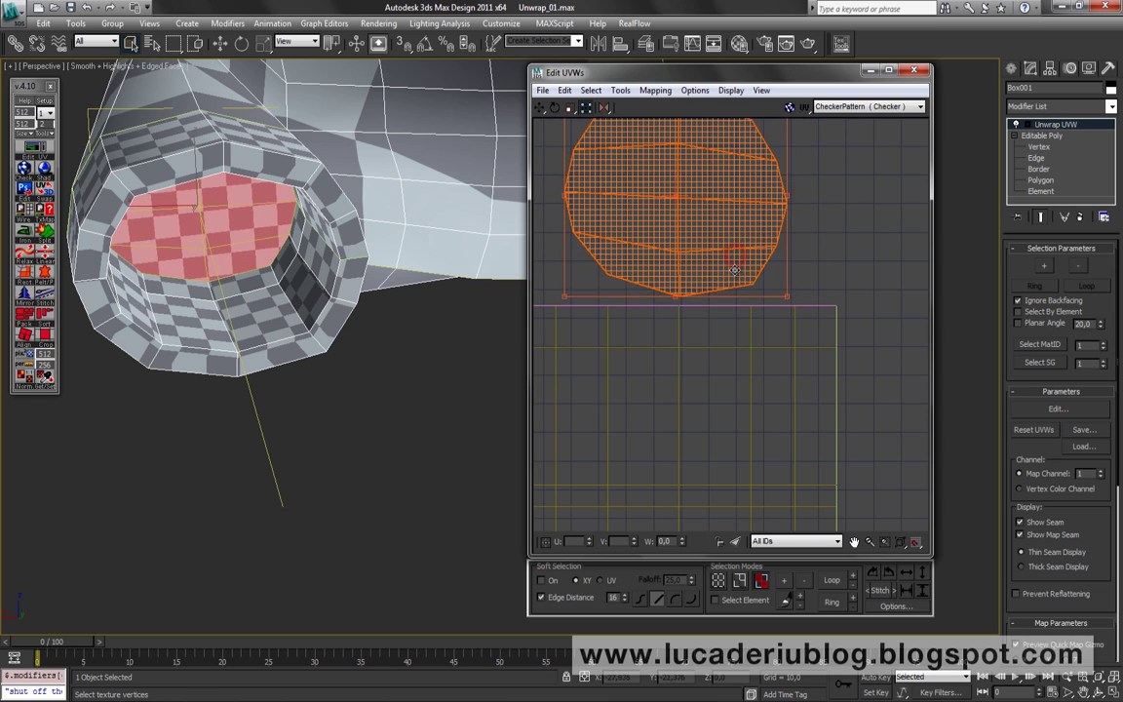
pyautogui.press('1')
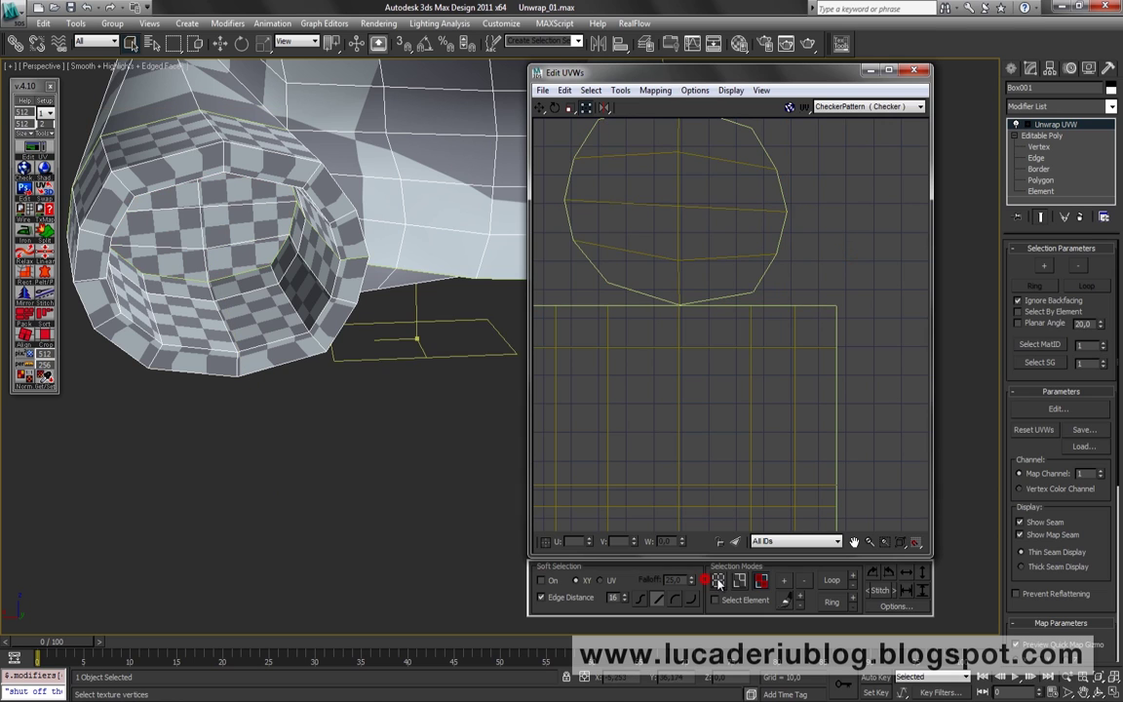
pyautogui.hotkey('ctrl', 'w')
pyautogui.scroll(-1, 759, 276)
pyautogui.scroll(-2, 667, 466)
# Box-select the strip and cap shells and move them down beside the third shell.
pyautogui.scroll(-2, 745, 215)
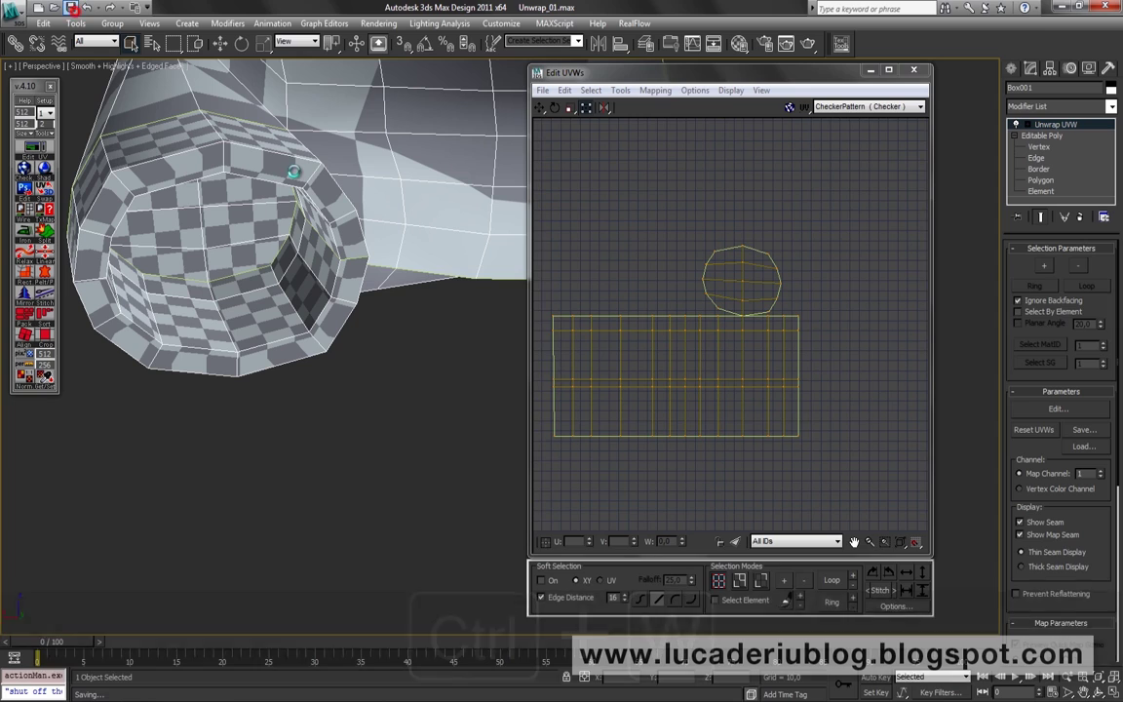
pyautogui.scroll(-1, 842, 329)
pyautogui.scroll(-1, 780, 311)
pyautogui.moveTo(666, 235); pyautogui.dragTo(848, 382)
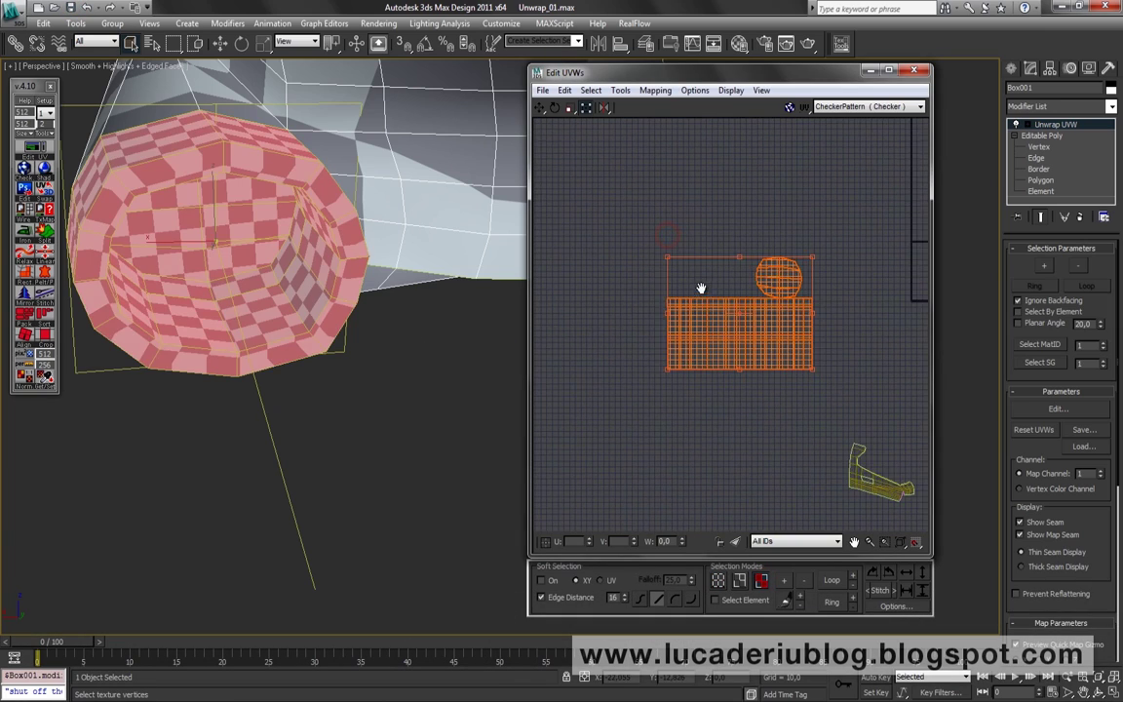
pyautogui.moveTo(702, 293); pyautogui.dragTo(712, 432)
pyautogui.click(629, 347)
pyautogui.moveTo(487, 351)
pyautogui.keyDown('alt'); pyautogui.mouseDown(button='middle')
pyautogui.moveTo(258, 400)
pyautogui.moveTo(388, 446)
pyautogui.moveTo(341, 429)
pyautogui.mouseUp(button='middle'); pyautogui.keyUp('alt')
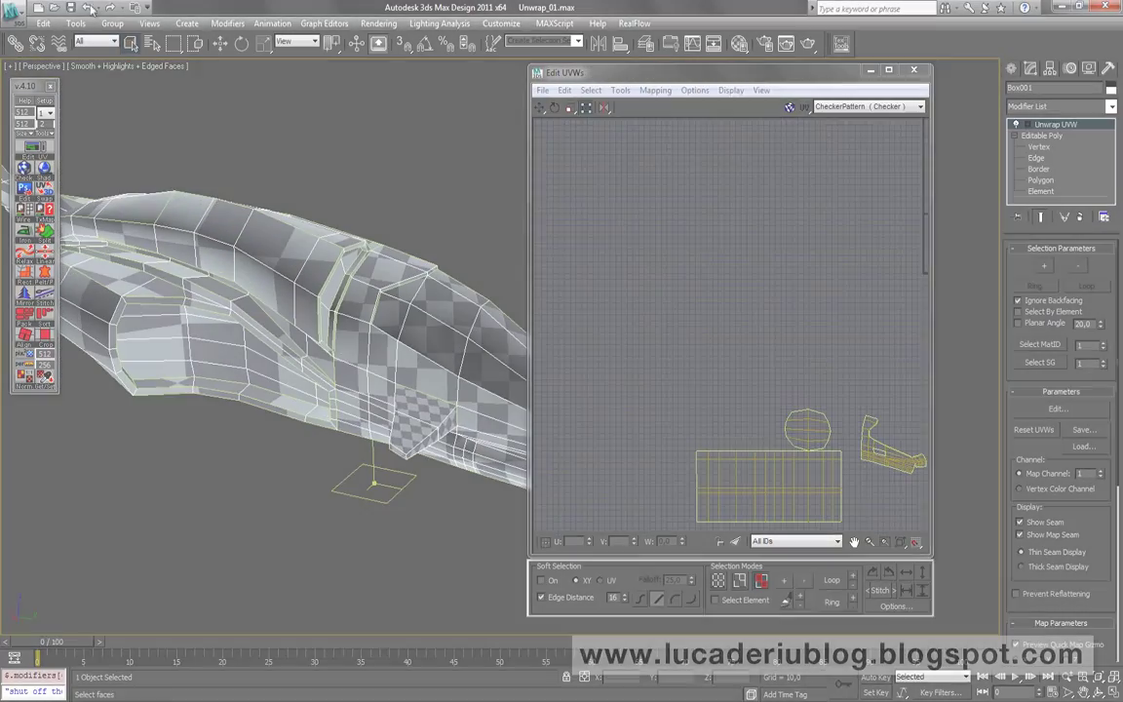